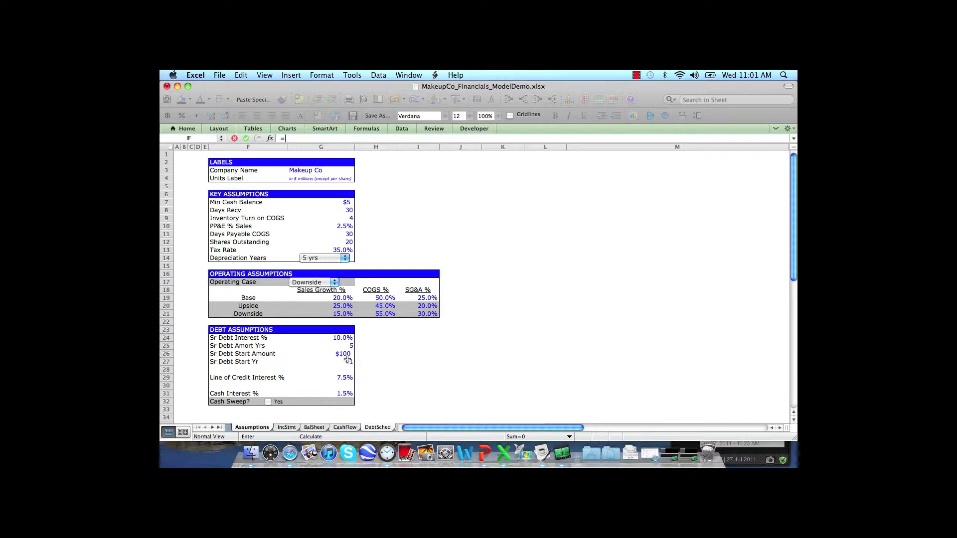
- Link the Projected Yr1 Senior Debt rate to =Assumptions!$G$24 and copy it across to Projected Yr2 and Yr3
click(343, 338)
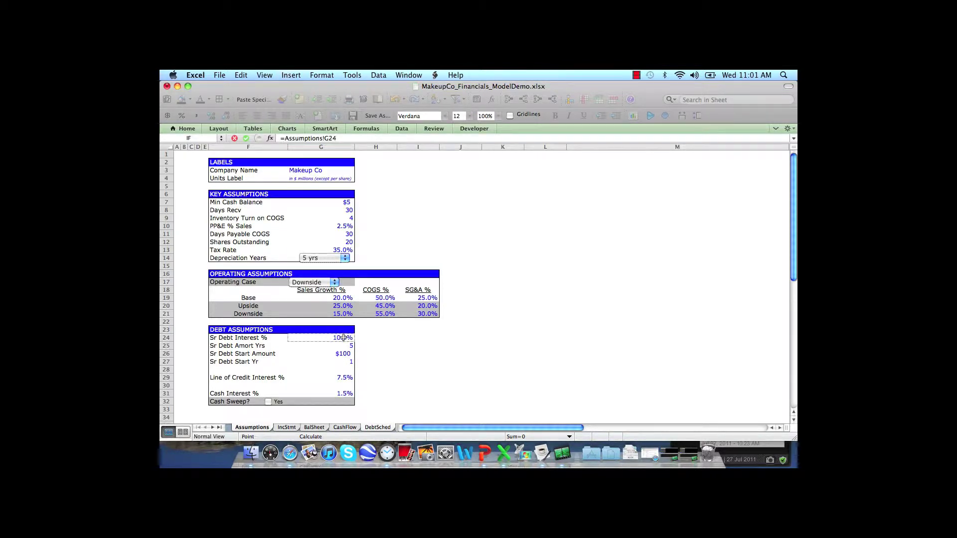
key(super+t)
key(Return)
key(super+c)
key(shift+Right)
key(shift+Right)
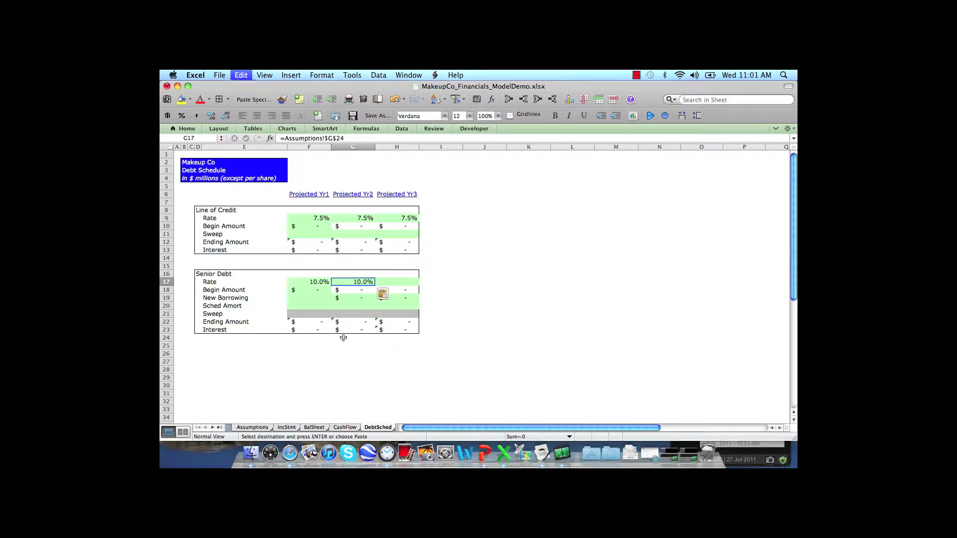
key(Return)
- Clear the Projected Yr1 Begin Amount of the Line of Credit in the debt schedule
key(Left)
key(Up)
key(Up)
key(Up)
key(Up)
key(Up)
key(Up)
key(Up)
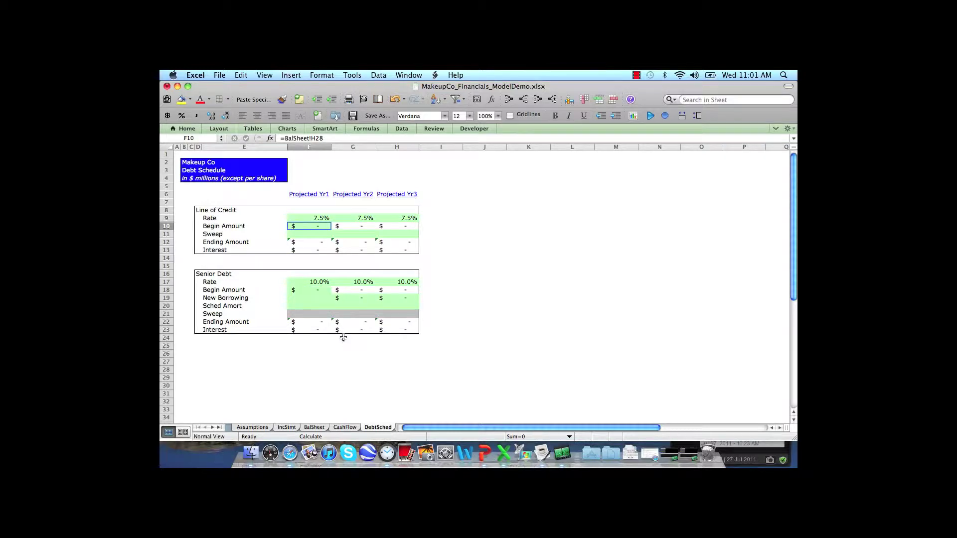
key(BackSpace)
key(Return)
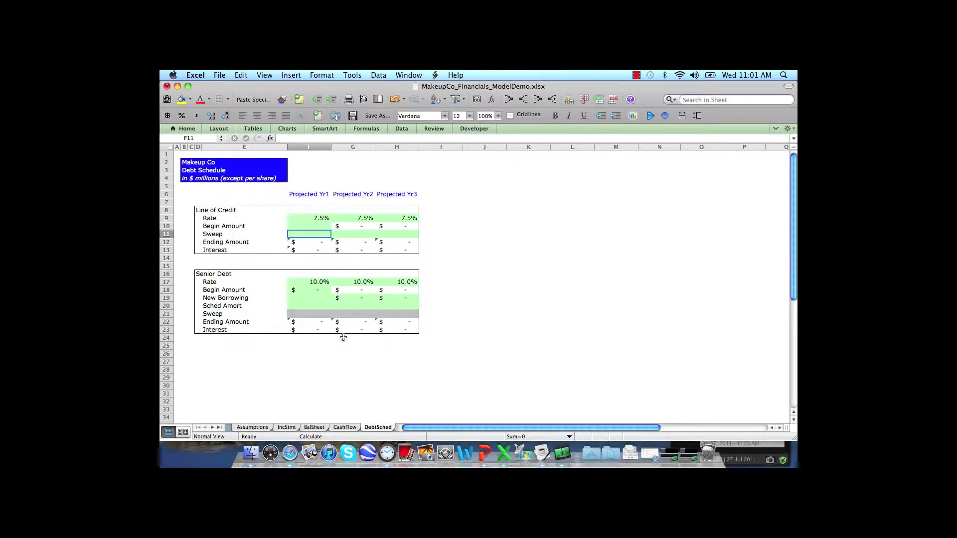
- Clear the Projected Yr1 Begin Amount of the Senior Debt
key(Down)
key(Down)
key(Down)
key(Down)
key(Down)
key(Down)
key(Down)
key(BackSpace)
- Examine the Line of Credit Begin Amount formulas for Projected Yr2 and Yr3
key(Up)
key(Up)
key(Up)
key(Up)
key(Up)
key(Up)
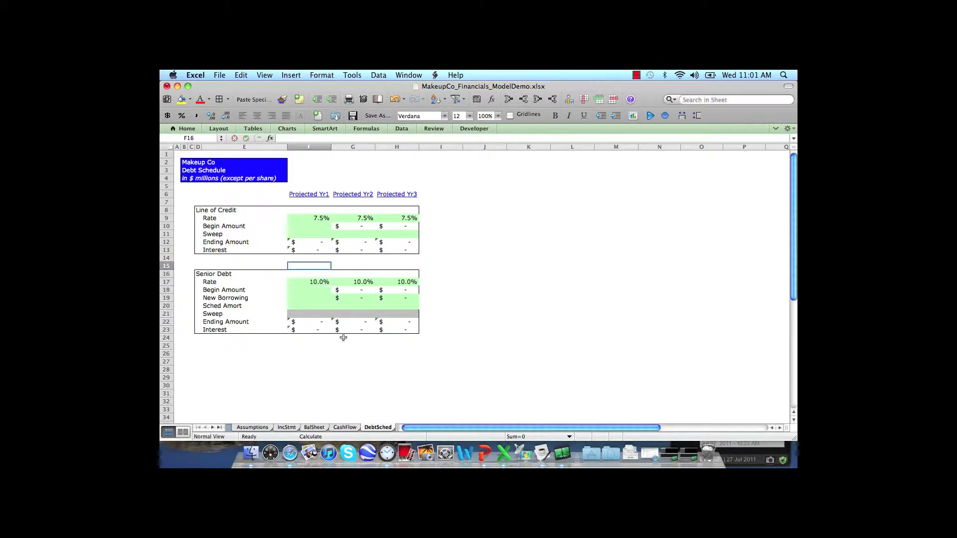
key(Right)
key(Up)
key(Up)
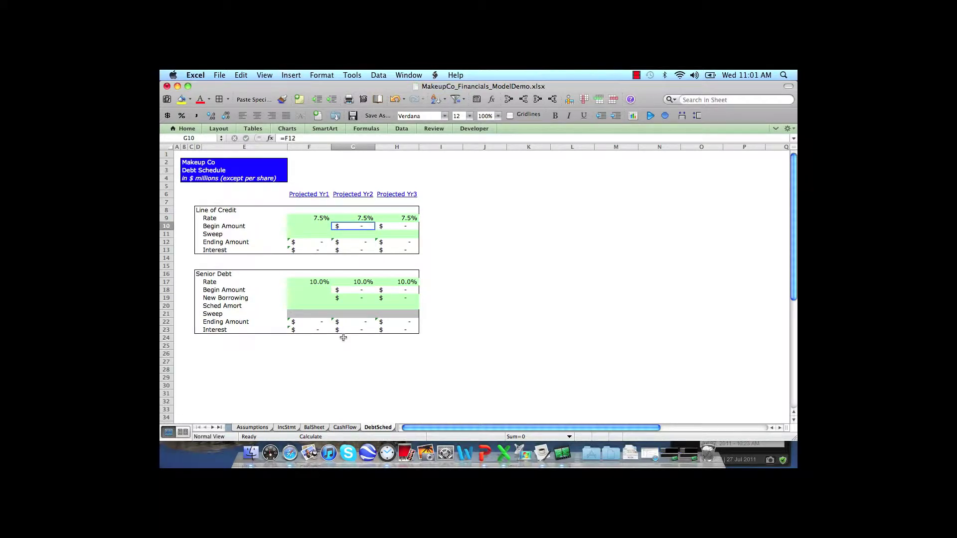
key(F2)
key(Escape)
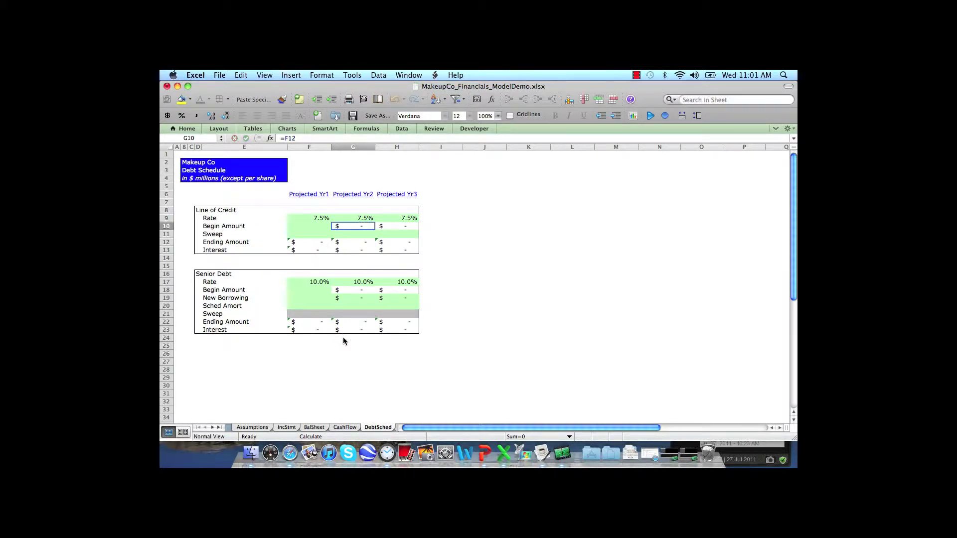
key(Right)
key(F2)
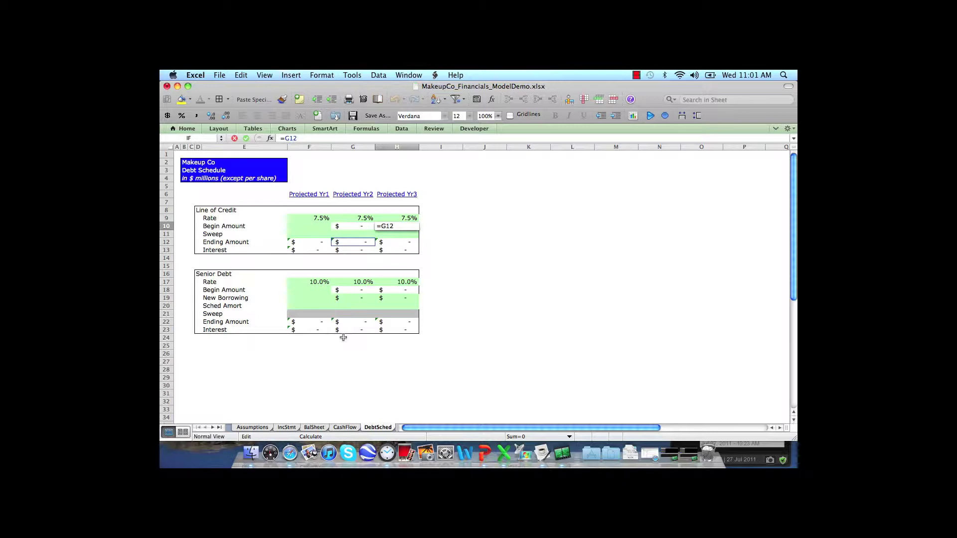
key(Escape)
- Examine the Senior Debt Begin Amount formulas for Projected Yr3 and Yr2
key(Down)
key(Down)
key(Down)
key(Down)
key(Down)
key(Down)
key(Down)
key(Down)
key(F2)
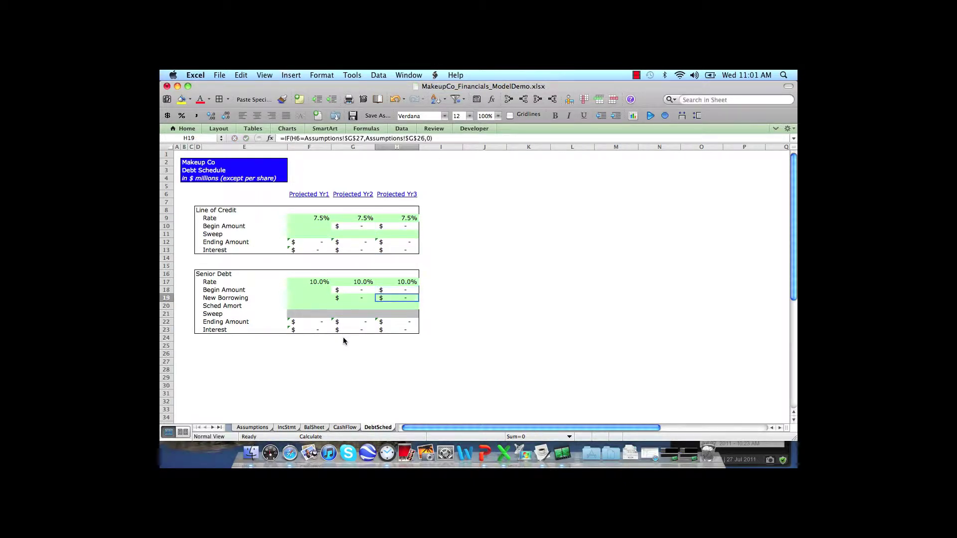
key(Escape)
key(Left)
key(F2)
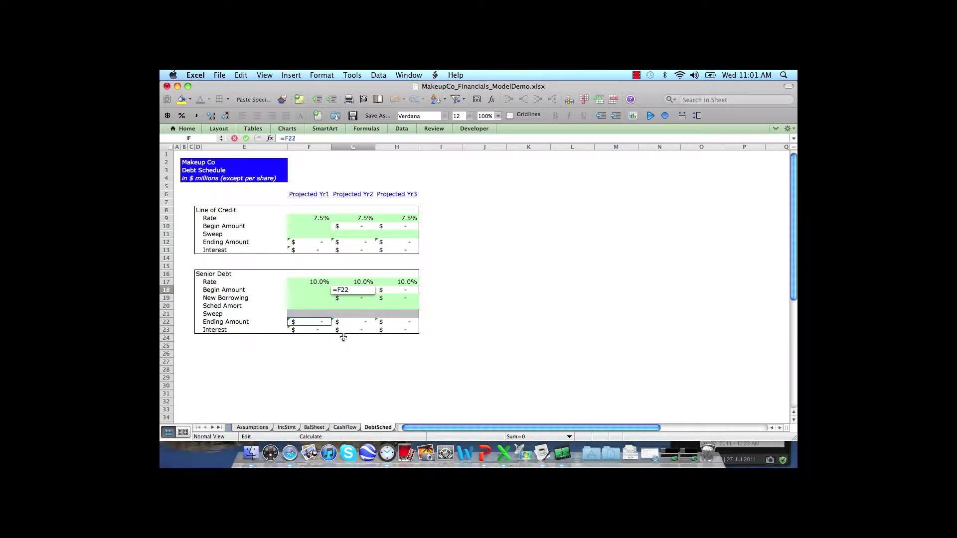
key(Escape)
- Link the Line of Credit's Projected Yr1 Begin Amount to its Historical Yr3 balance with =BalSheet!H28
key(Left)
key(Up)
key(Up)
key(Up)
key(Up)
key(Up)
key(Up)
key(Up)
key(Up)
text(=)
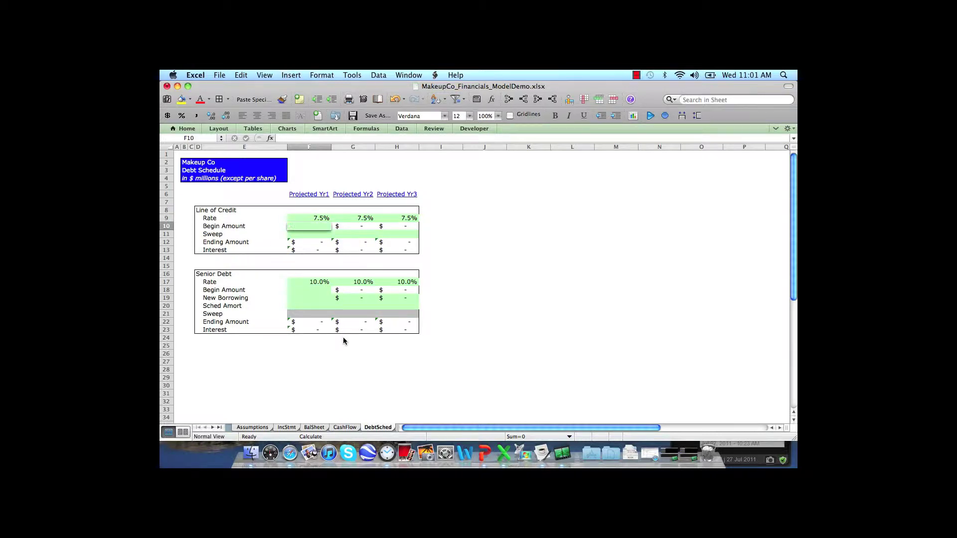
click(320, 428)
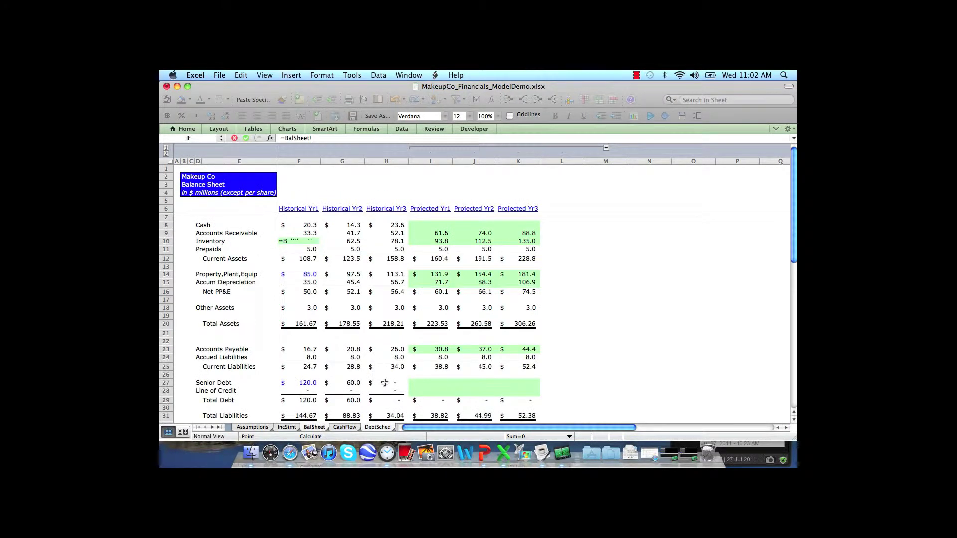
click(387, 391)
key(Return)
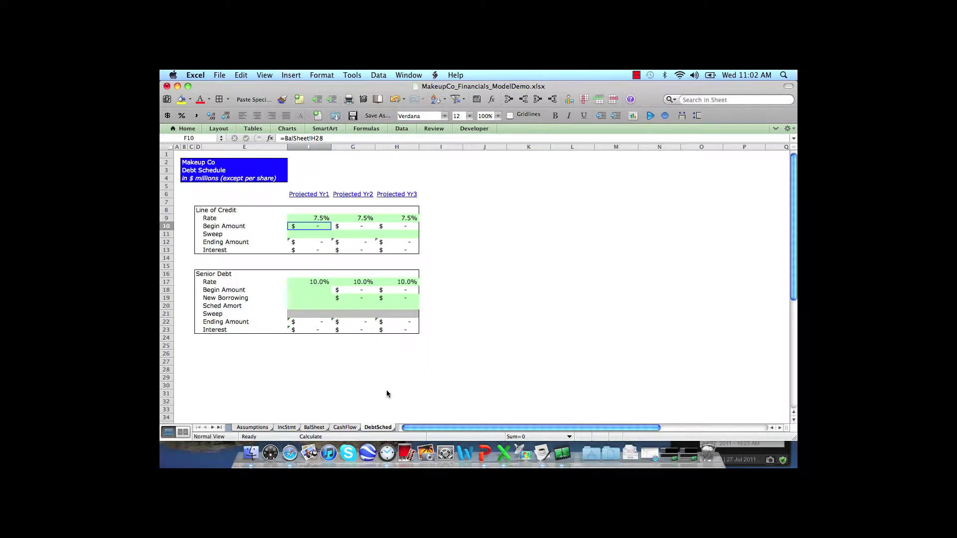
- Link the Senior Debt's Projected Yr1 Begin Amount to its Historical Yr3 balance with =BalSheet!H27
key(Down)
key(Down)
key(Down)
key(Down)
key(Down)
key(Down)
key(Down)
text(=)
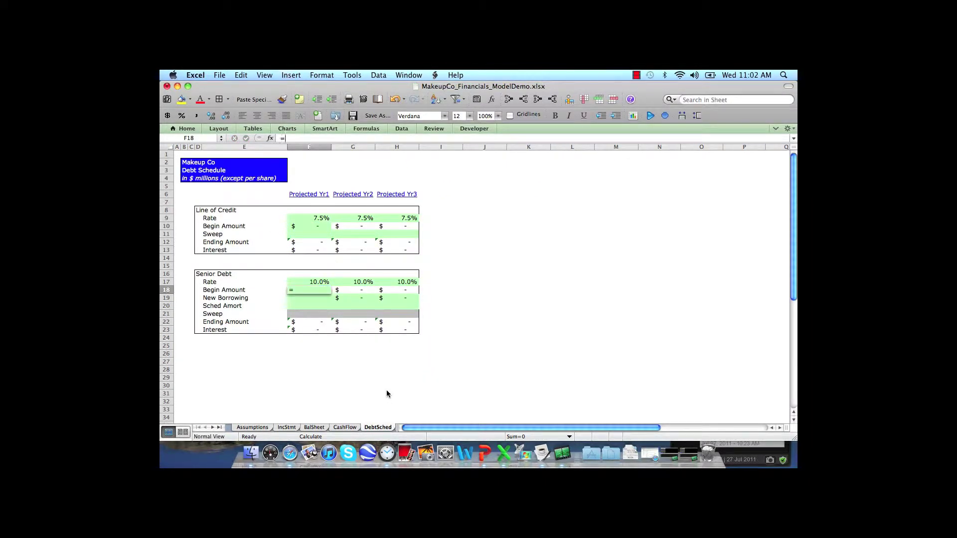
key(ctrl+Page_Up)
key(ctrl+Page_Up)
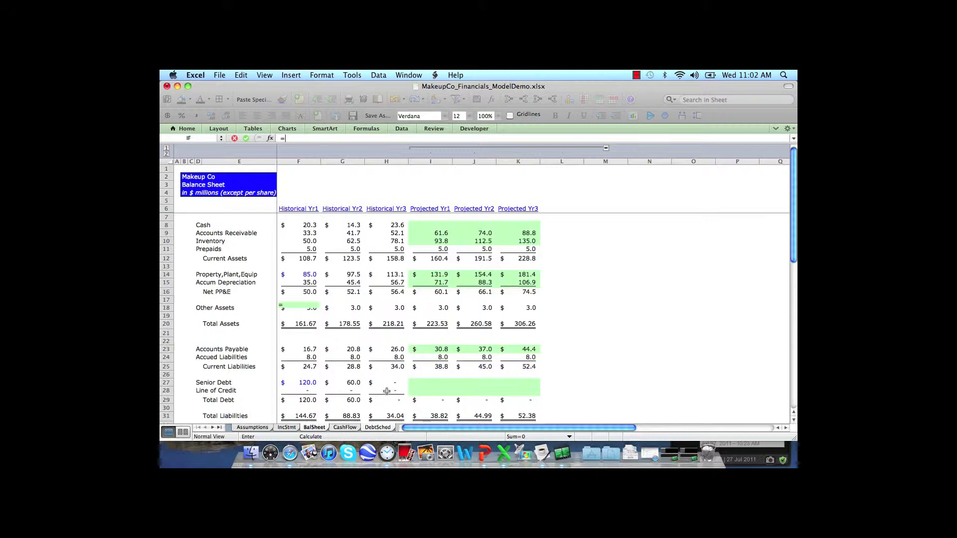
click(392, 385)
key(Return)
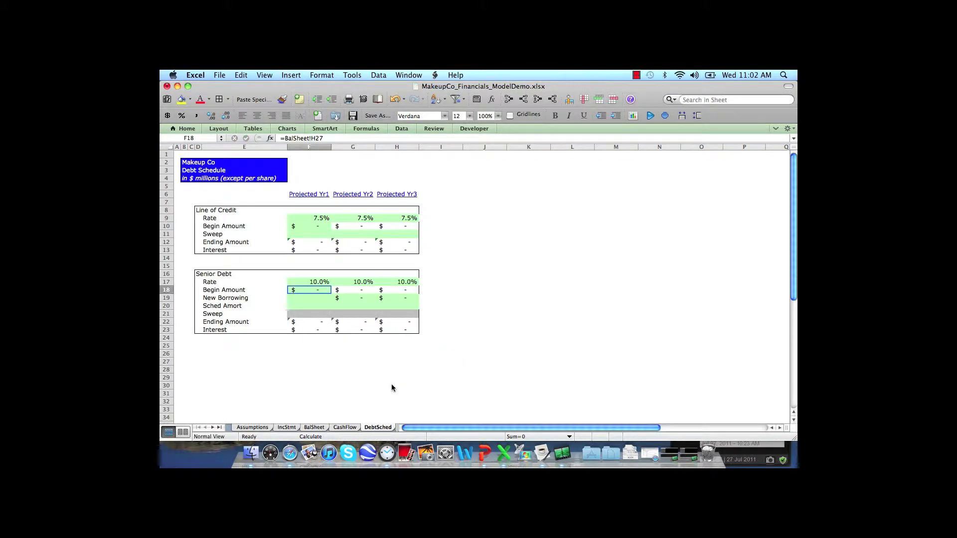
- Clear the Senior Debt New Borrowing cells for Projected Yr2 and Yr3
key(Down)
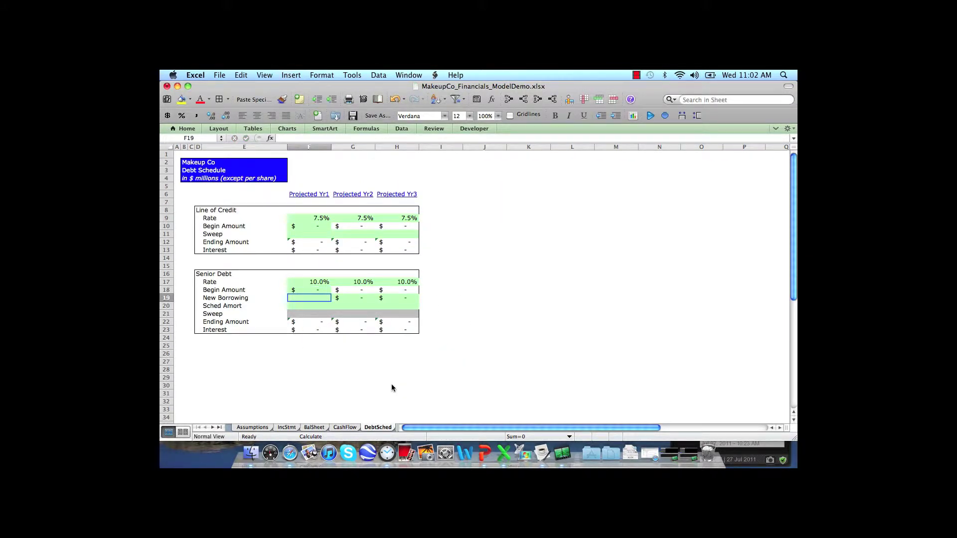
key(Right)
key(Right)
key(Right)
key(Left)
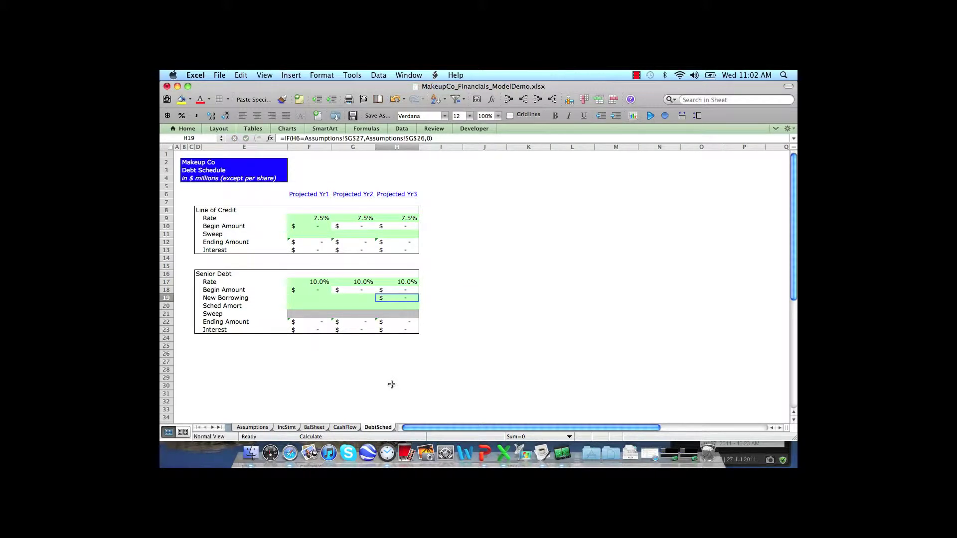
key(BackSpace)
- Enter =IF(F6=Assumptions!$G$27,Assumptions!$G$26,0) as the Senior Debt New Borrowing for Projected Yr1
key(Left)
key(Left)
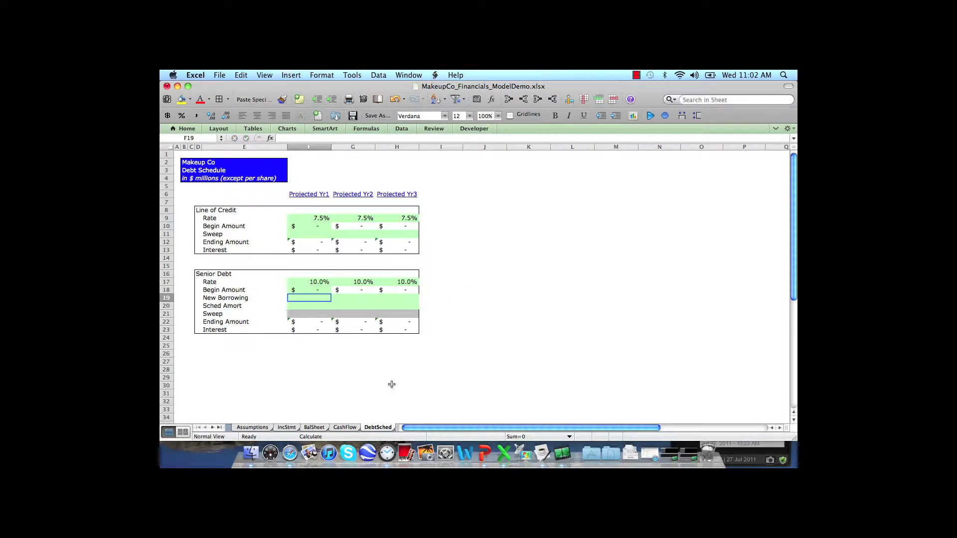
text(=)
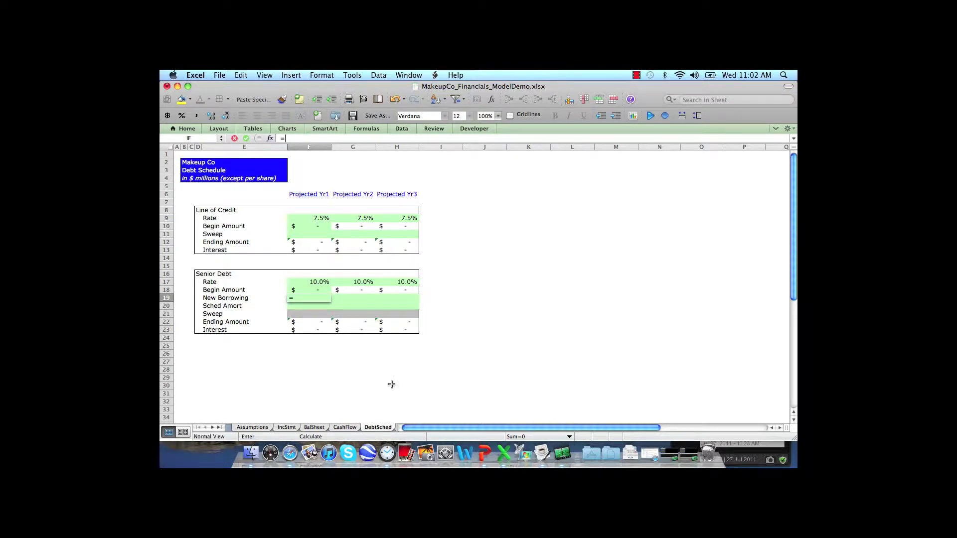
text(if()
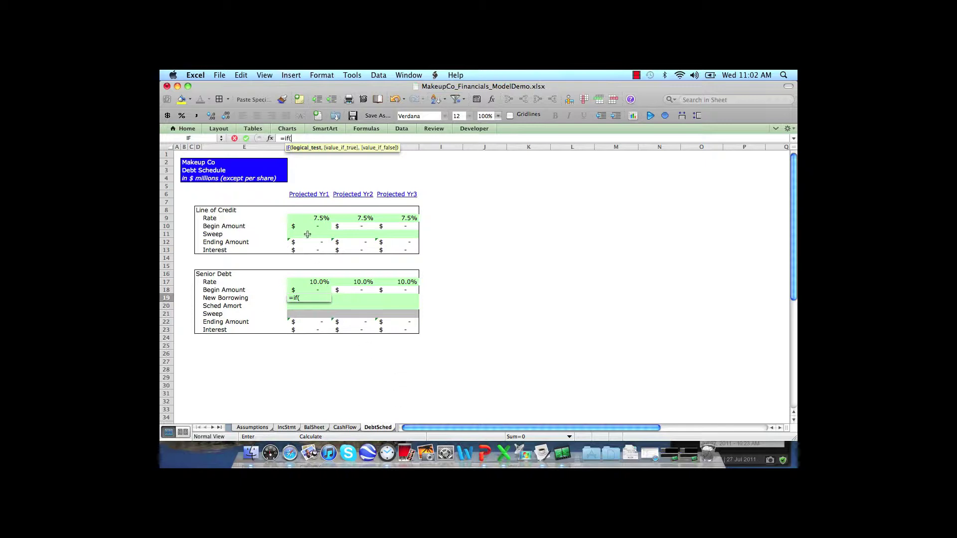
click(306, 194)
text(=)
click(254, 428)
click(341, 363)
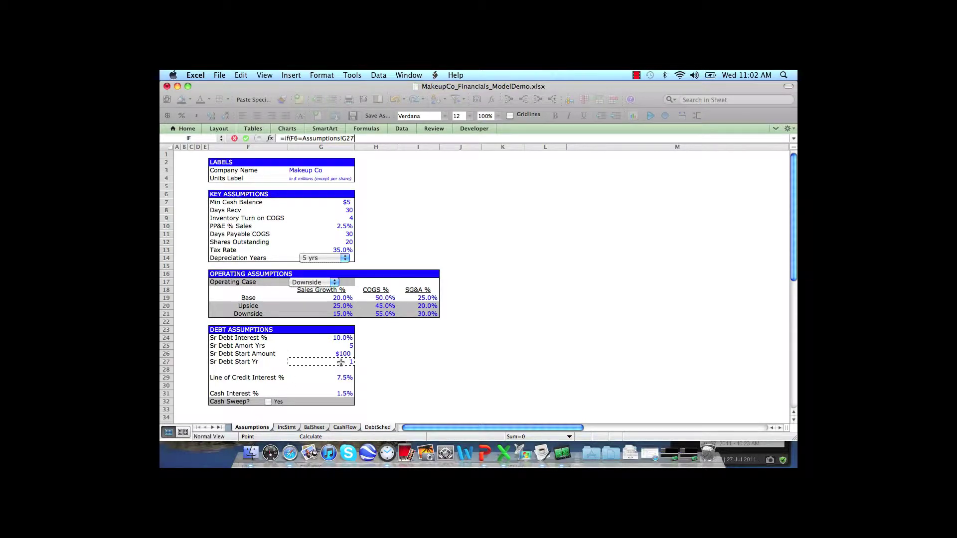
key(super+t)
text(,)
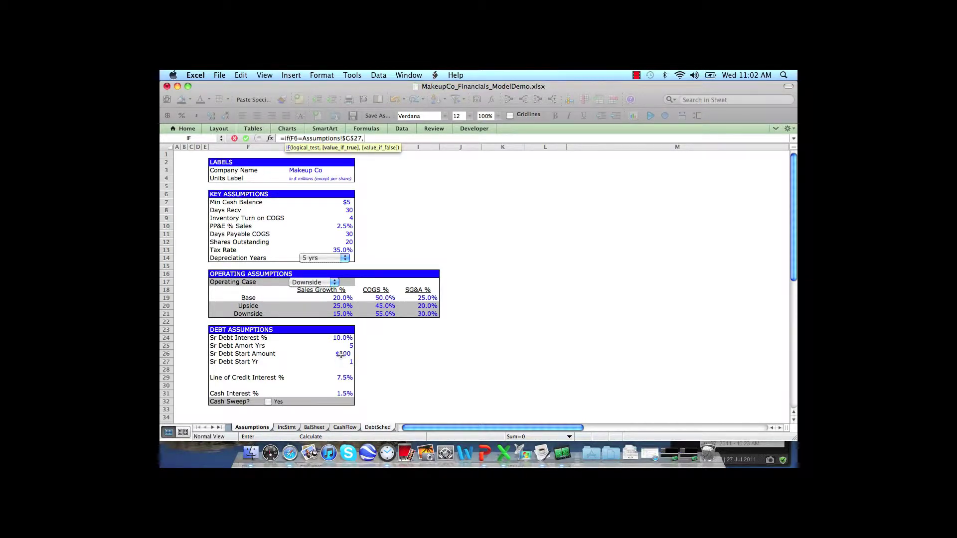
click(341, 354)
key(super+t)
text(,0)
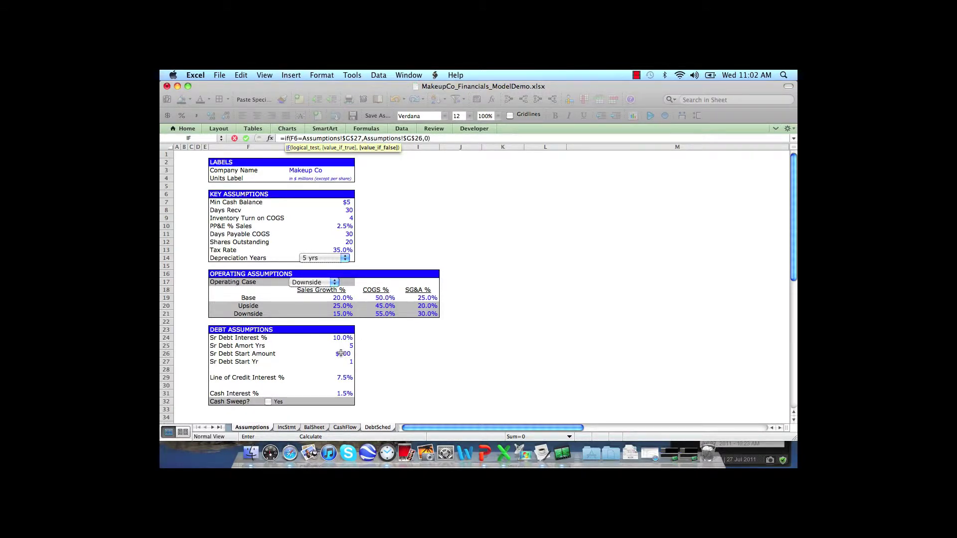
key(Return)
- Copy the Projected Yr1 New Borrowing formula across to Projected Yr2 and Yr3
key(super+c)
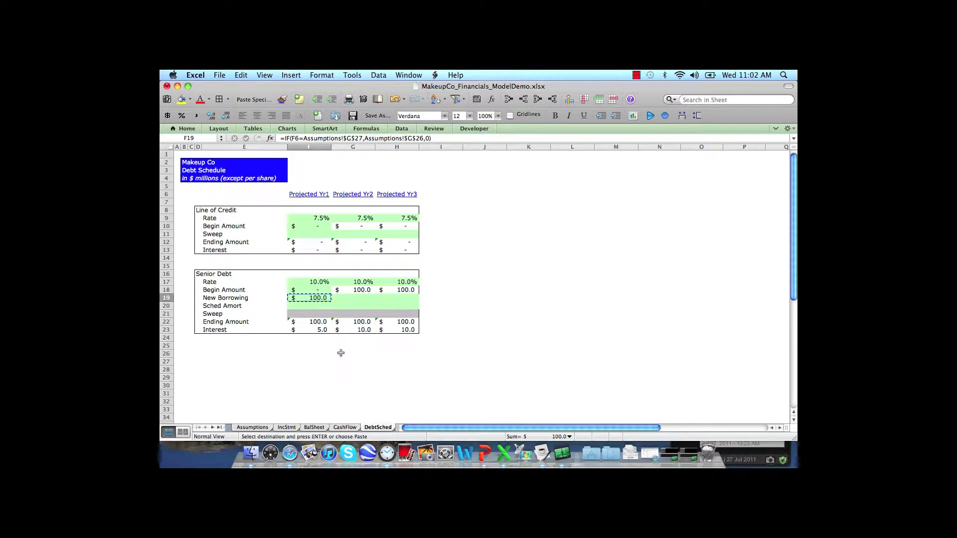
key(Right)
key(super+v)
key(Right)
key(super+v)
key(Escape)
- Set the Sr Debt Start Yr to 2 on the Assumptions sheet
key(Left)
key(Left)
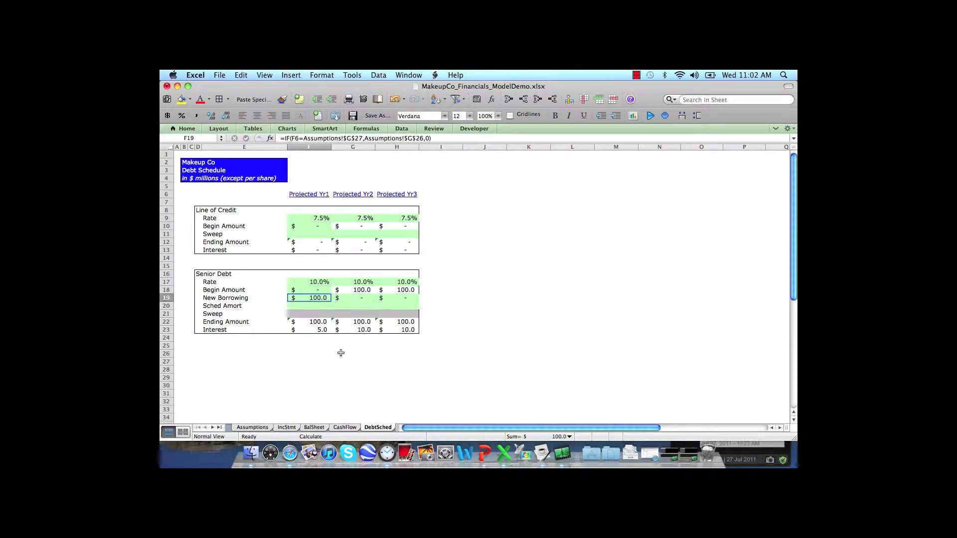
key(ctrl+Page_Up)
key(ctrl+Page_Up)
key(ctrl+Page_Up)
key(ctrl+Page_Up)
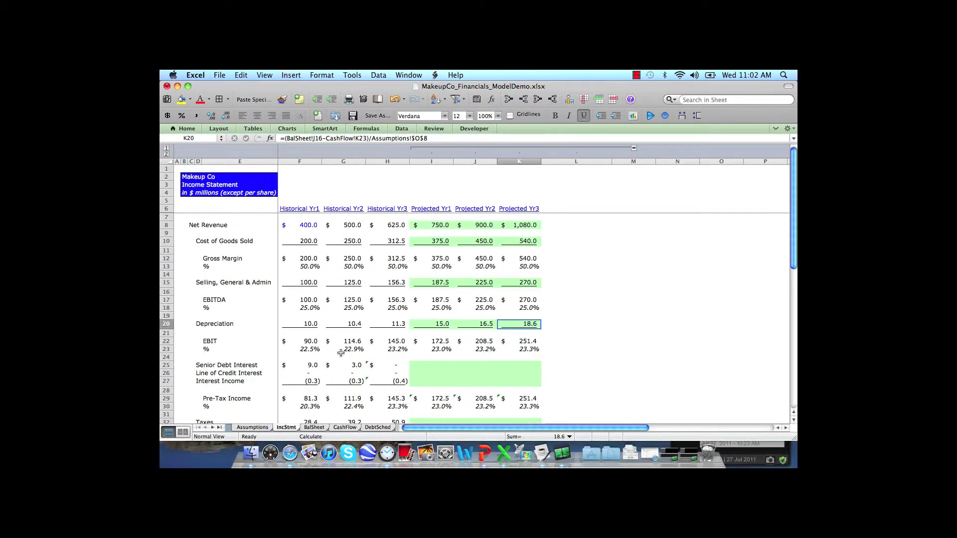
text(2)
key(Return)
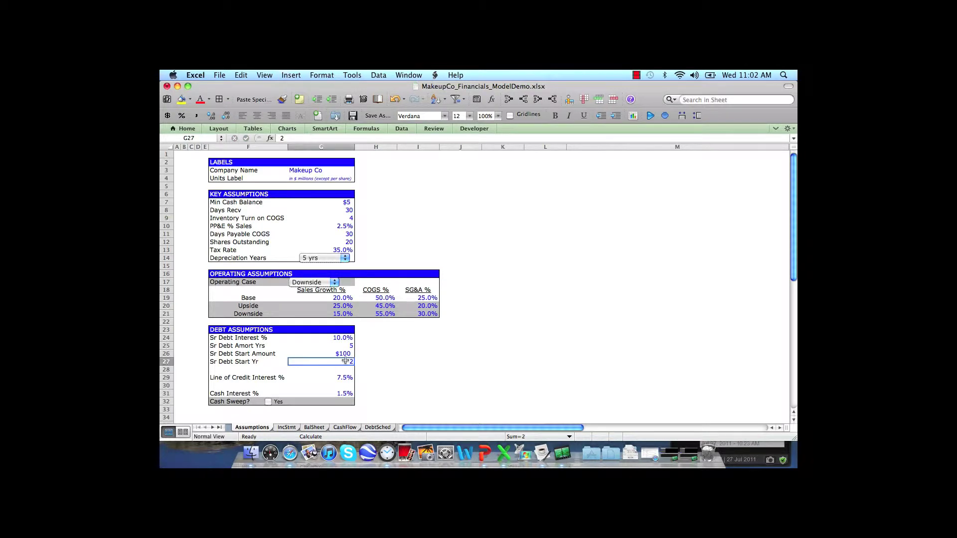
- Check on the DebtSched sheet how New Borrowing is distributed across the three projected years
key(ctrl+Page_Down)
key(ctrl+Page_Down)
key(ctrl+Page_Down)
key(ctrl+Page_Down)
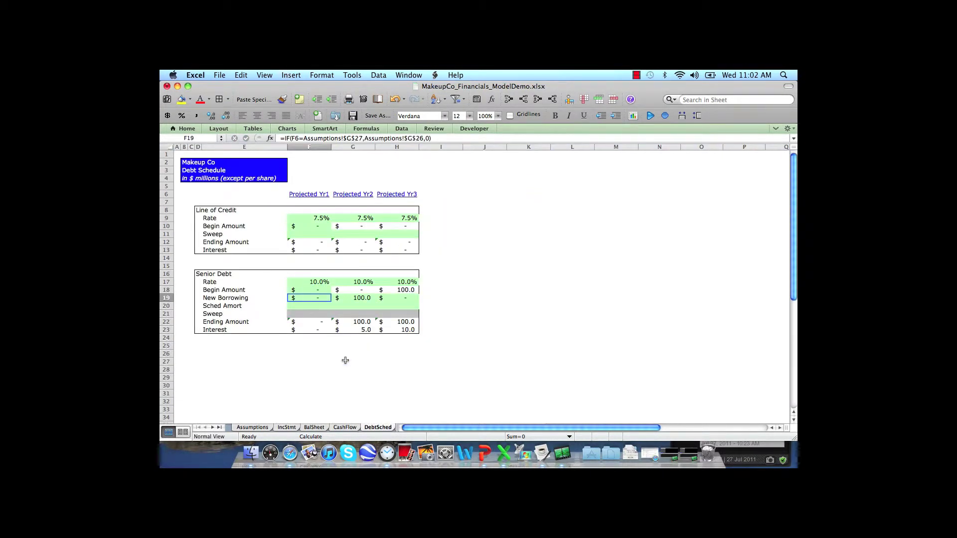
key(Right)
key(Right)
key(Left)
key(Left)
- Set the Sr Debt Start Yr to 1 on the Assumptions sheet and return to the DebtSched sheet
key(ctrl+Page_Up)
key(ctrl+Page_Up)
key(ctrl+Page_Up)
key(ctrl+Page_Up)
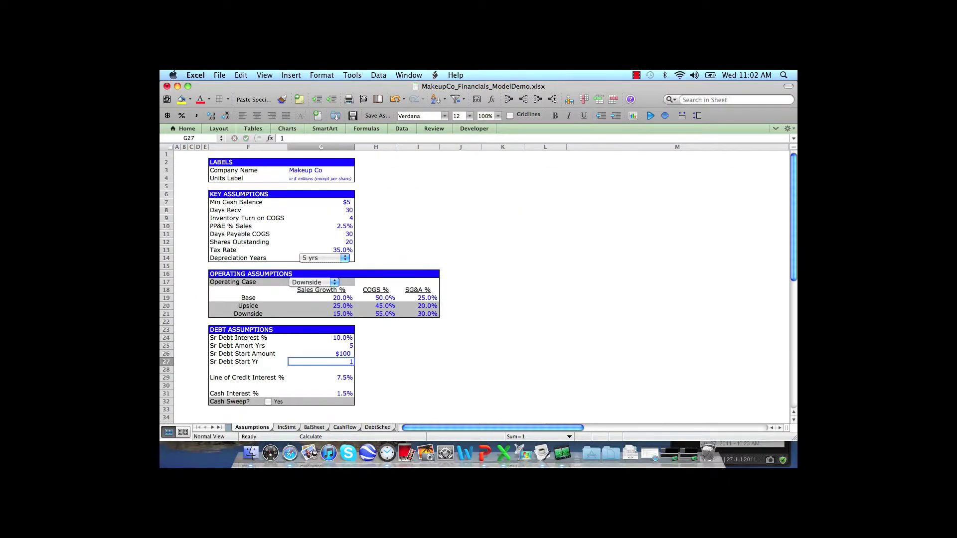
key(ctrl+Page_Down)
key(ctrl+Page_Down)
key(ctrl+Page_Down)
key(ctrl+Page_Down)
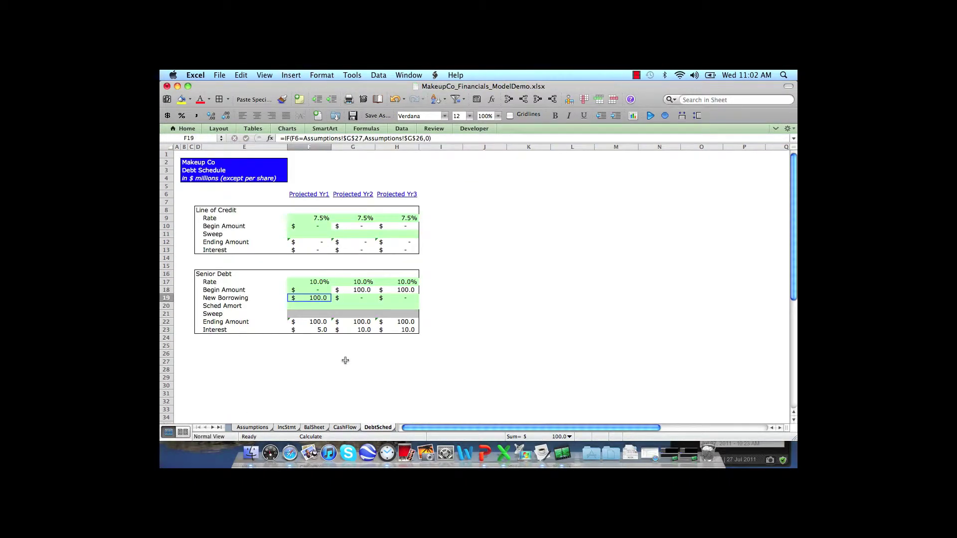
- Begin the Projected Yr1 Senior Debt Sched Amort formula with an IF returning 0 when Assumptions $G$25 (Sr Debt Amort Yrs) equals 0
key(Down)
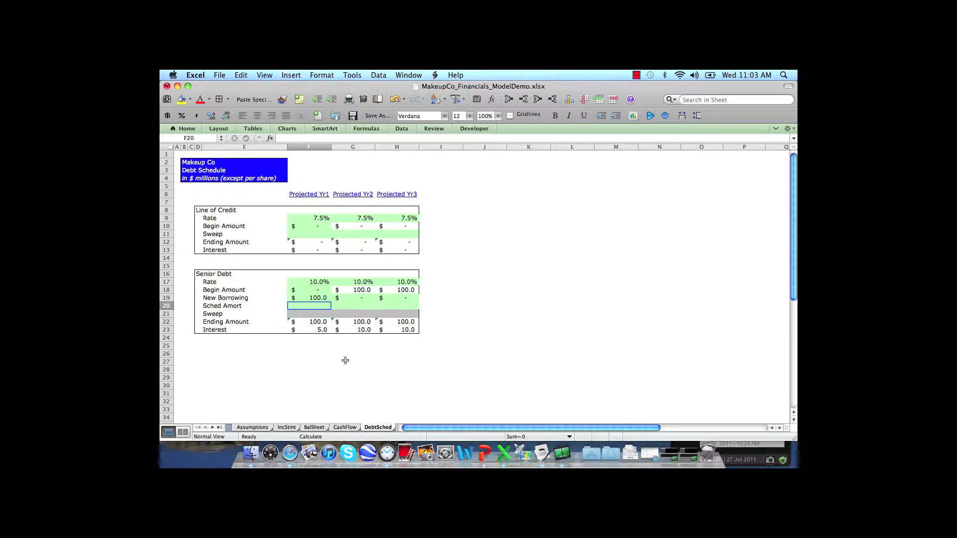
text(=)
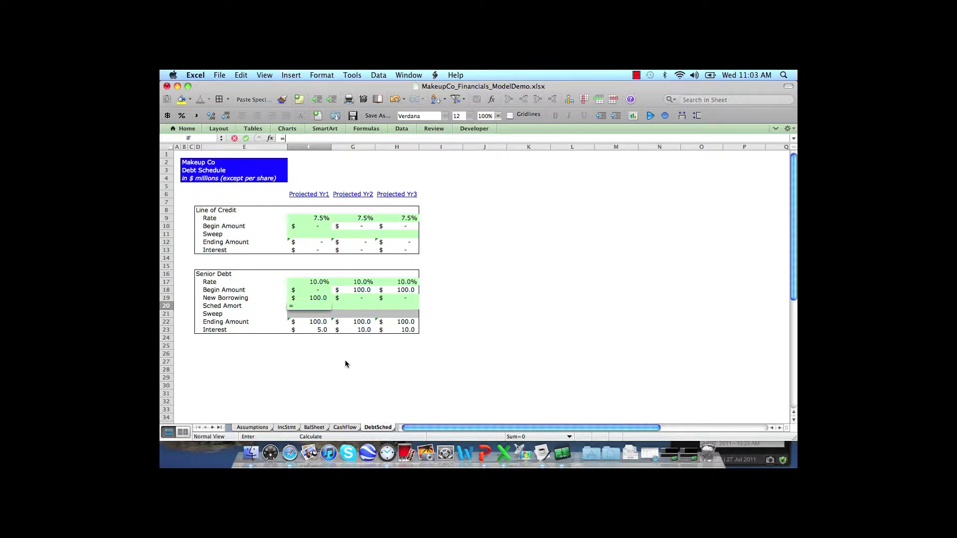
text(if()
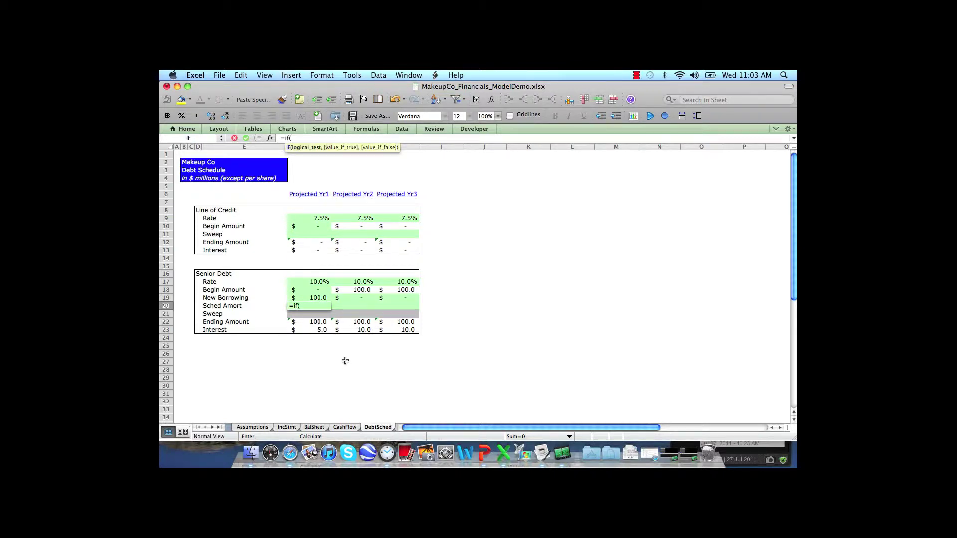
click(252, 427)
click(341, 345)
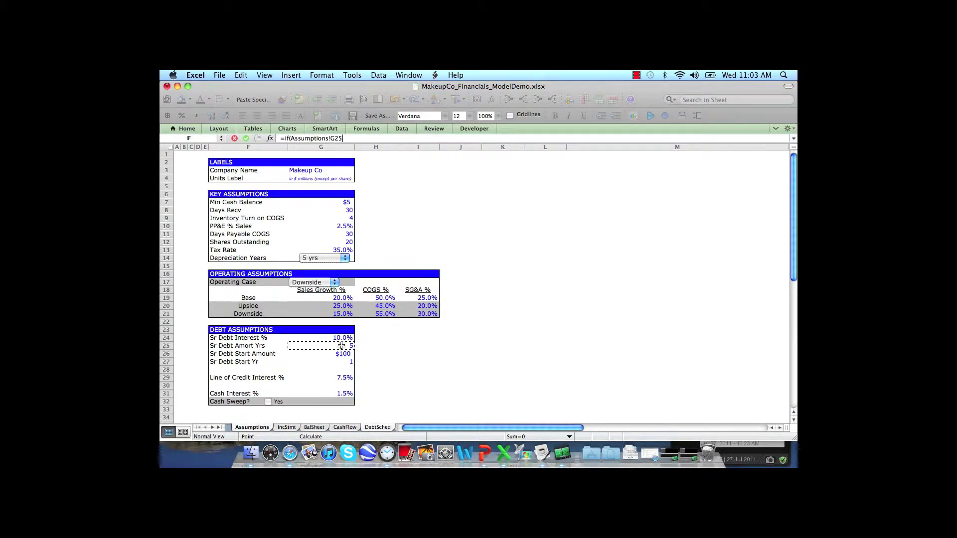
key(cmd+t)
text(=)
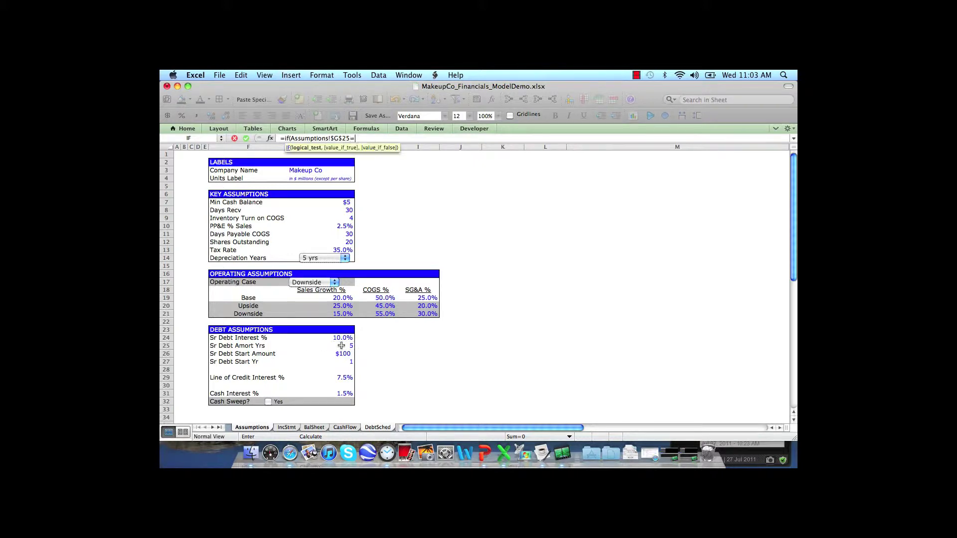
text(0,0,if()
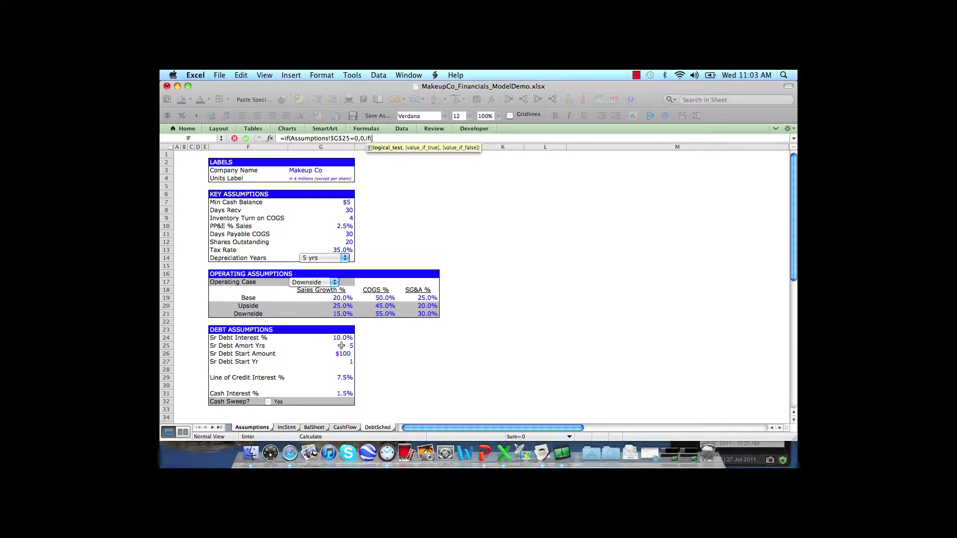
- Extend the Sched Amort formula's nested IF to return 0 when the sum of Begin Amount F18 and New Borrowing F19 equals 0
click(375, 428)
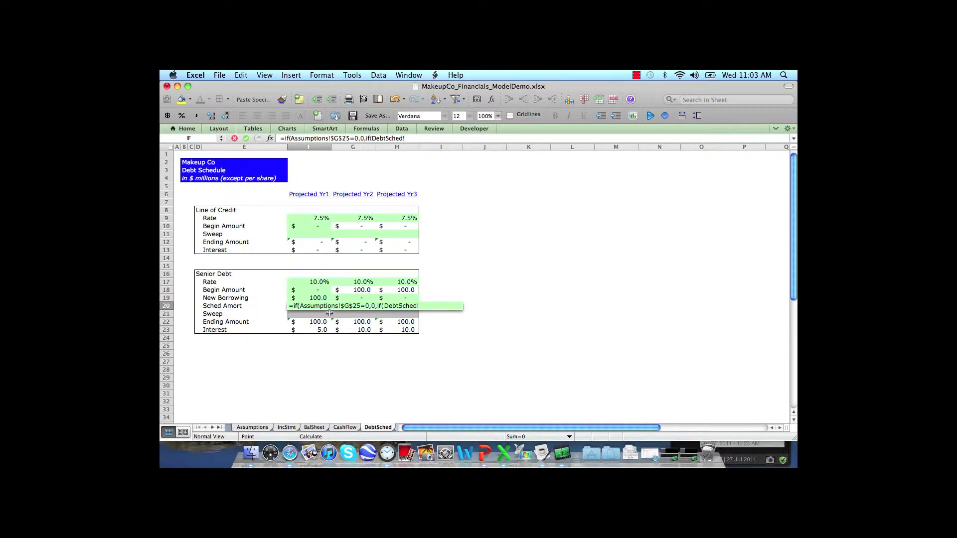
click(312, 290)
text(+)
click(313, 298)
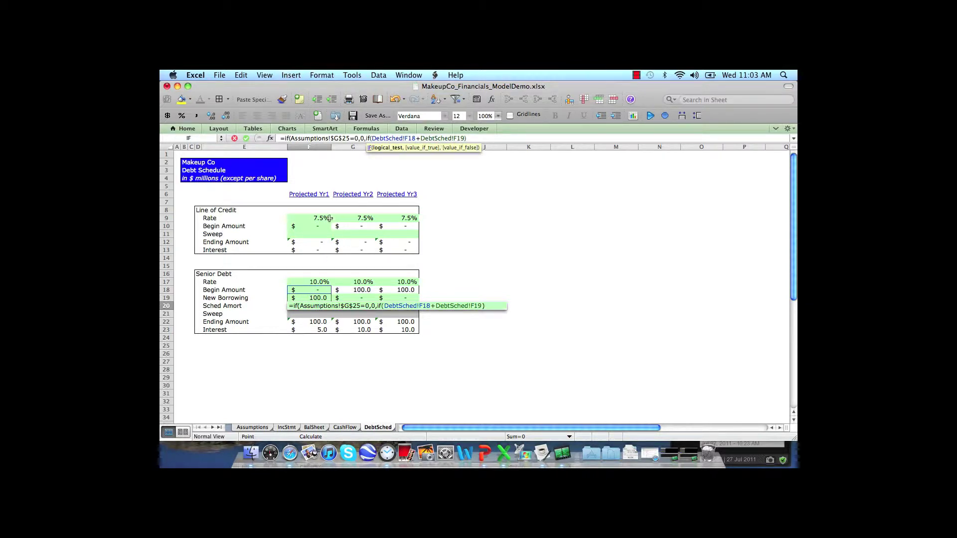
click(373, 139)
text(()
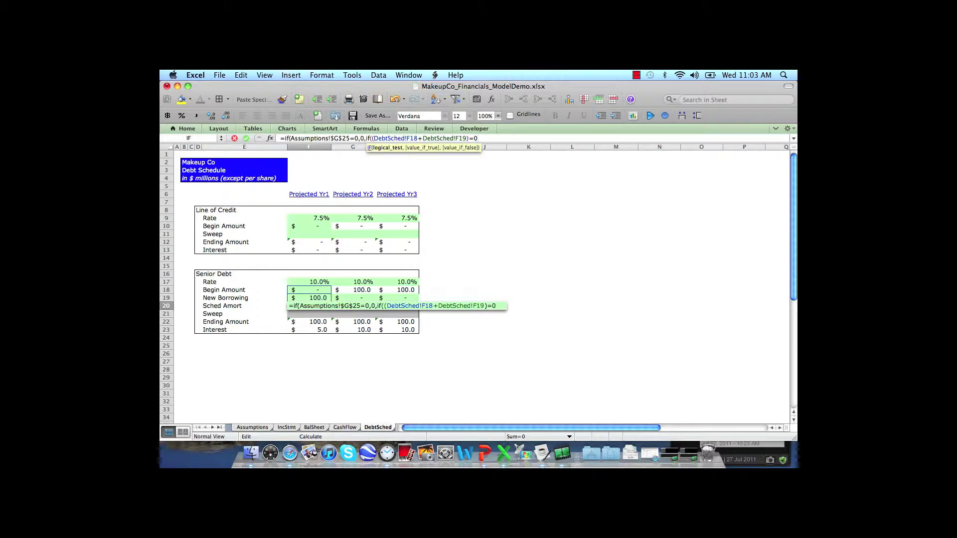
text(,0,)
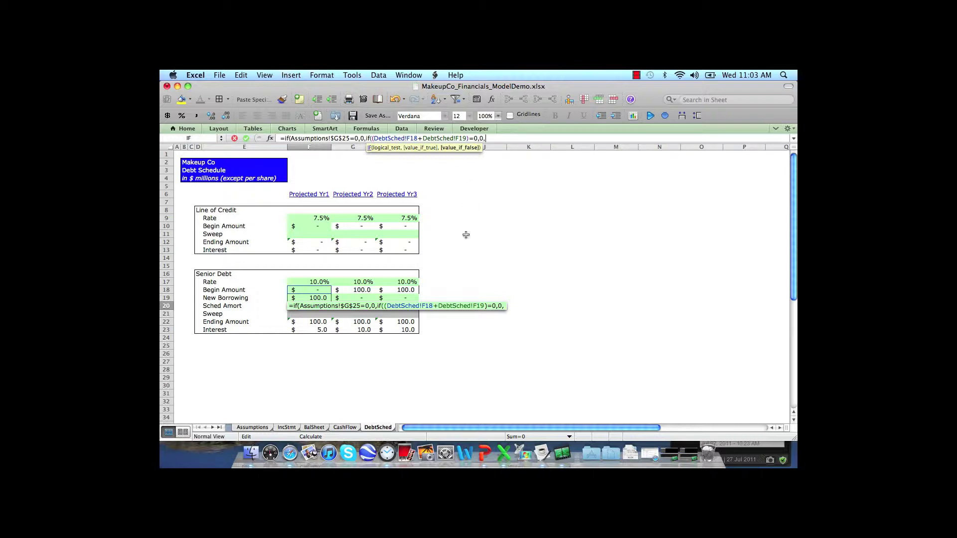
click(315, 429)
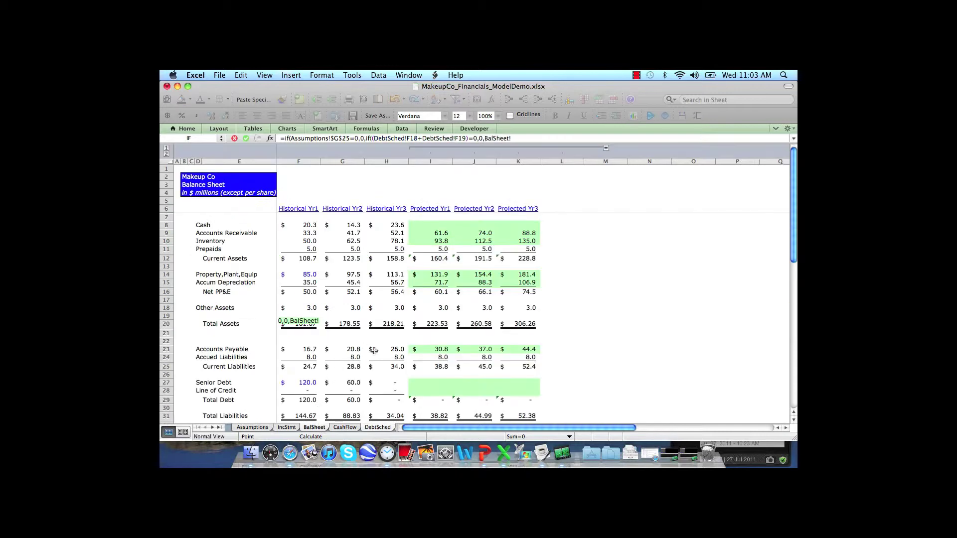
click(387, 383)
key(BackSpace)
key(BackSpace)
key(BackSpace)
key(BackSpace)
key(BackSpace)
key(BackSpace)
key(BackSpace)
key(BackSpace)
key(BackSpace)
key(BackSpace)
key(BackSpace)
key(BackSpace)
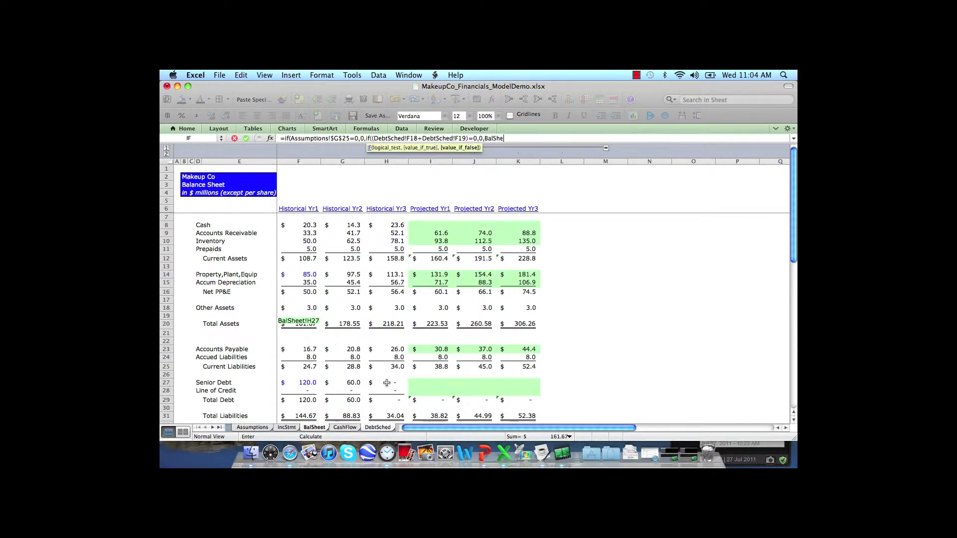
- Nest a third IF in the Sched Amort formula testing whether Historical Yr3 Senior Debt (BalSheet H27) is greater than 0
text(if()
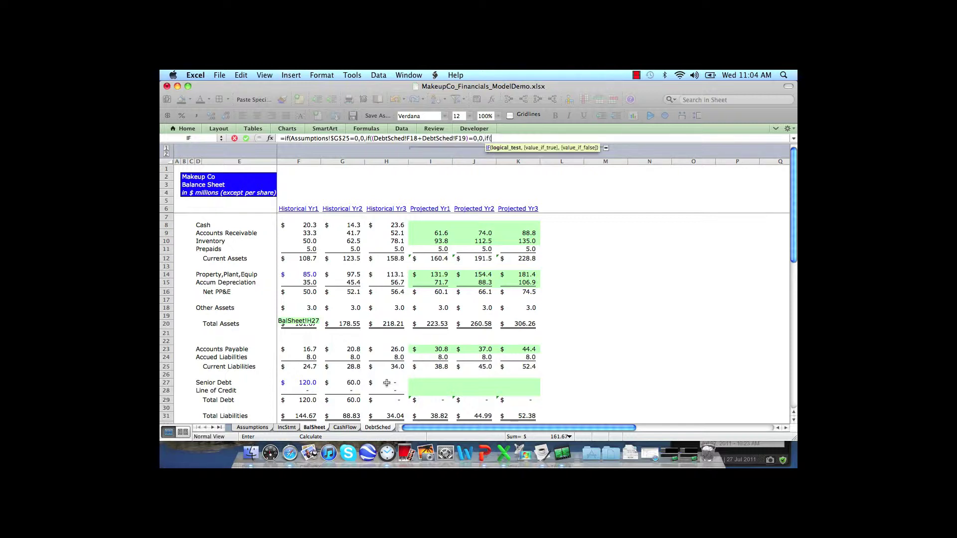
click(392, 383)
text(>0,)
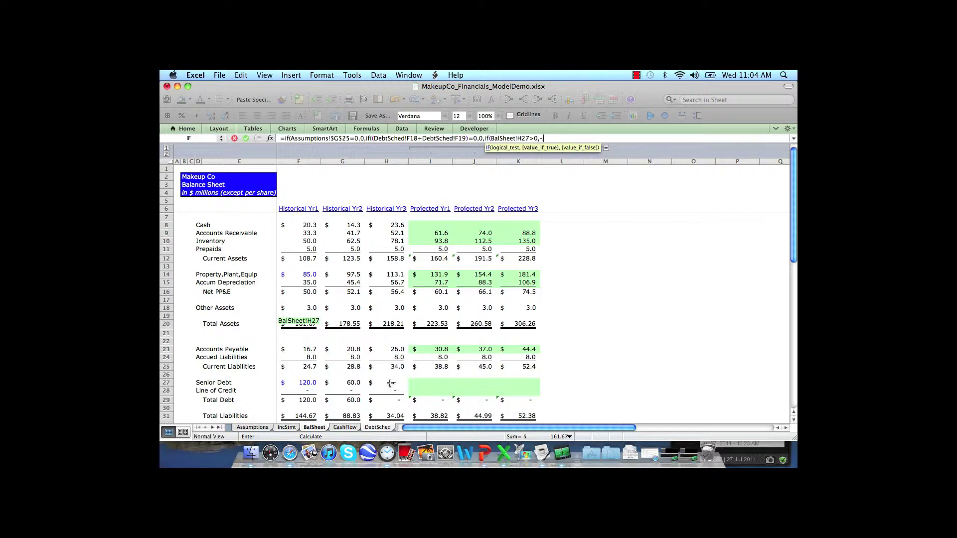
- Use a negative MIN as the third IF's true value, with Sr Debt Start Amount $G$26 divided by Sr Debt Amort Yrs $G$25 as first argument
text(-min()
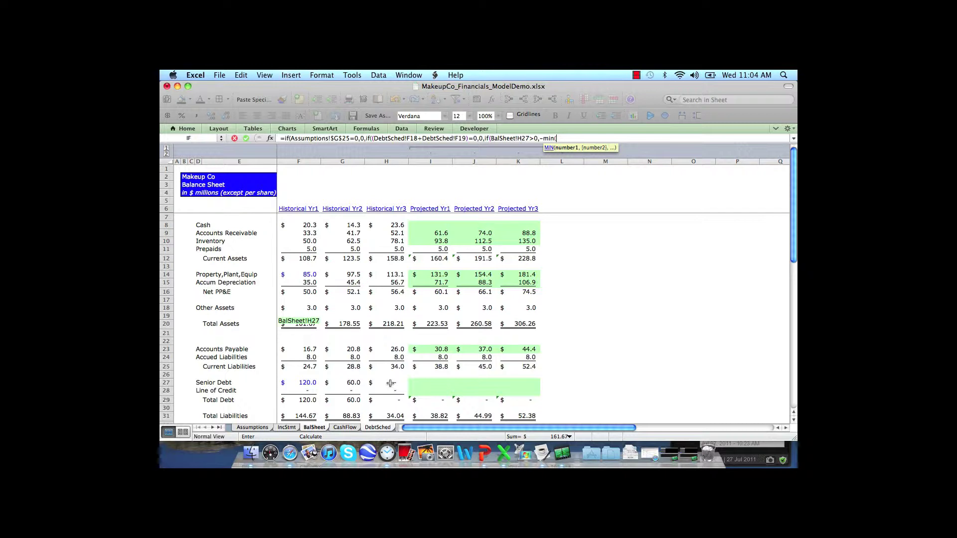
click(257, 428)
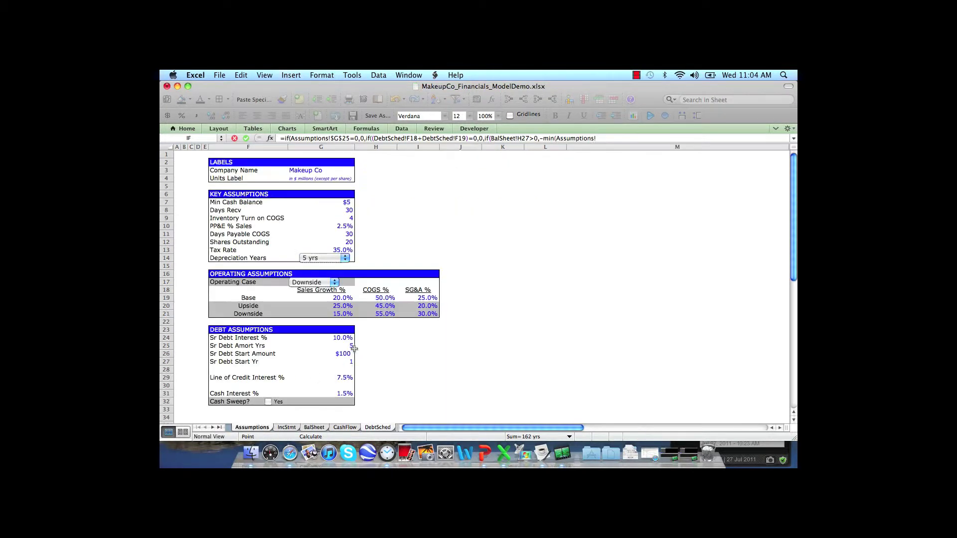
click(343, 354)
key(F4)
text(/)
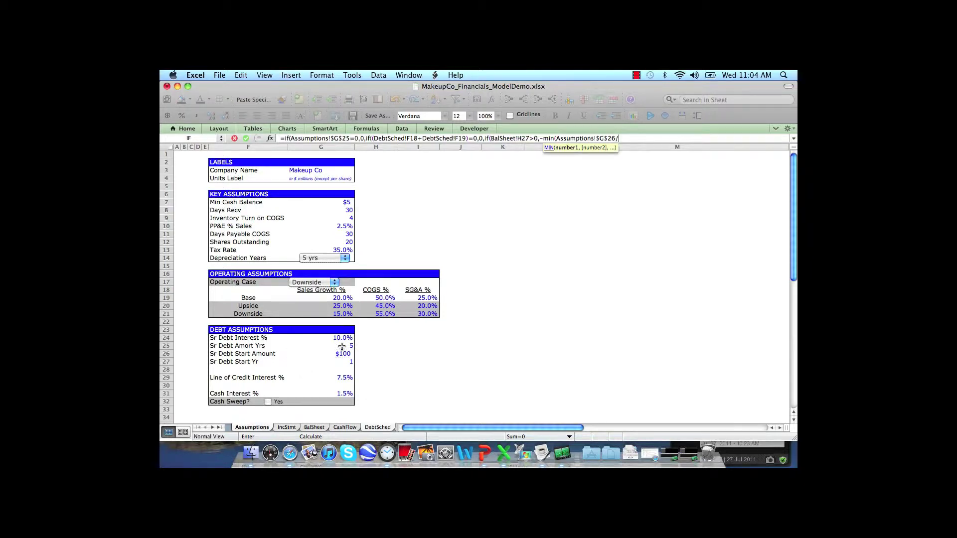
click(342, 346)
key(F4)
text(,)
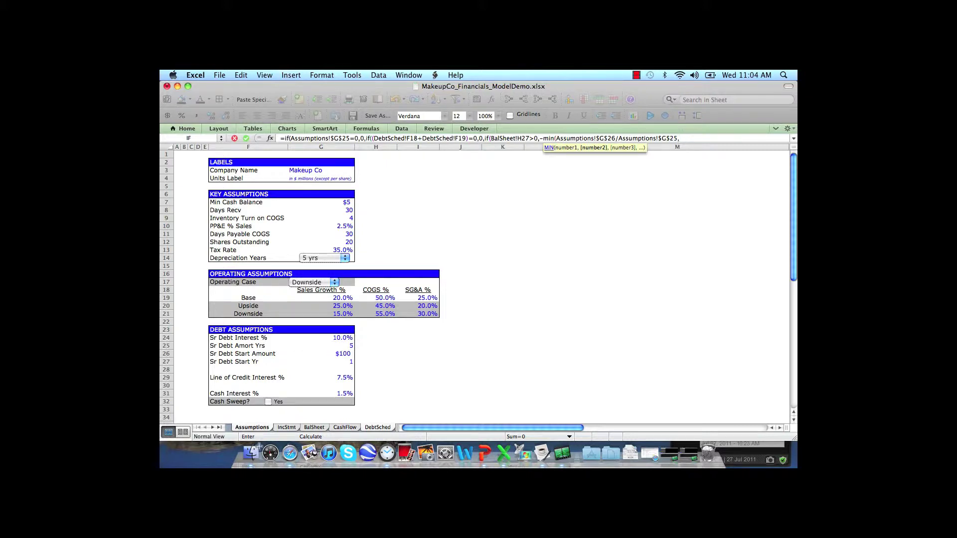
- Complete the Sched Amort formula with BalSheet H27 as the second MIN argument and 0 as the final false value, closing all parentheses
click(314, 427)
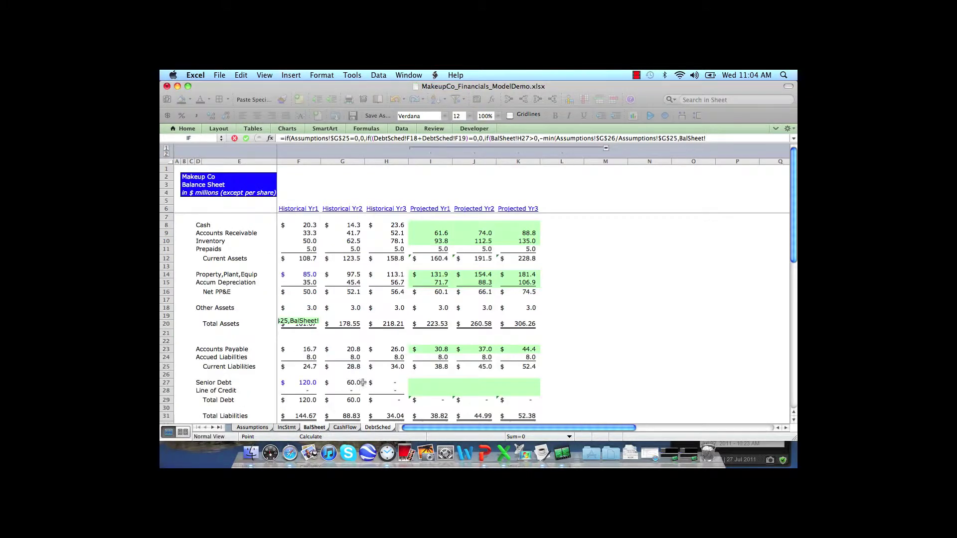
click(394, 383)
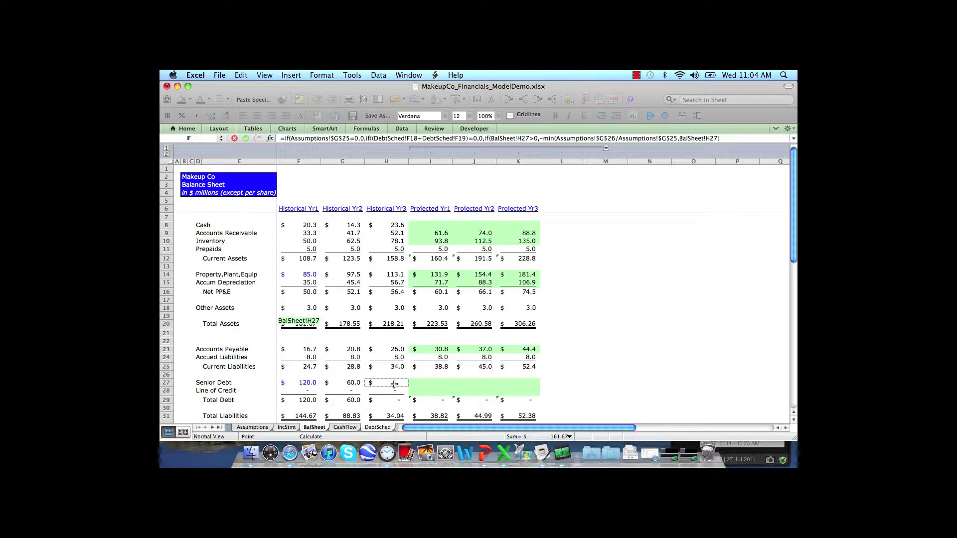
text())
text(,0)
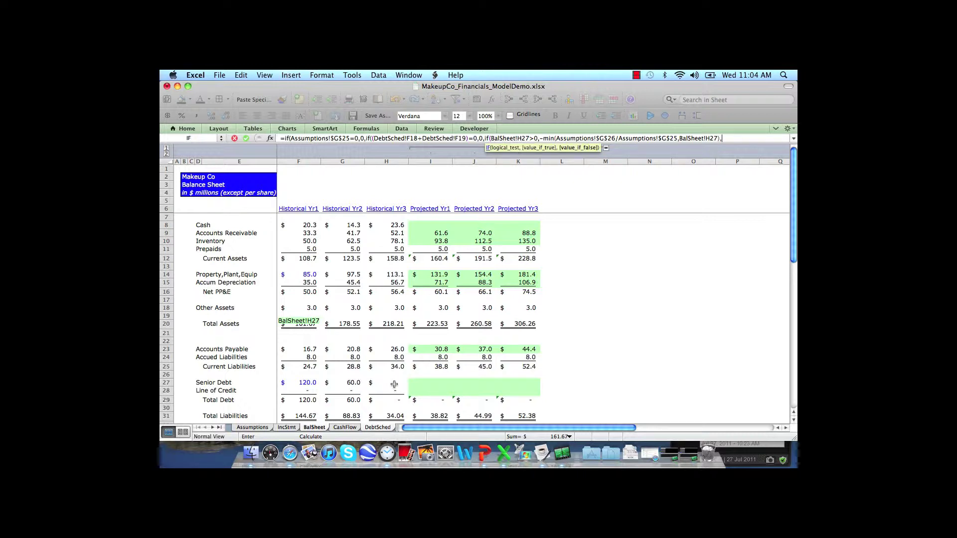
text())))
key(Return)
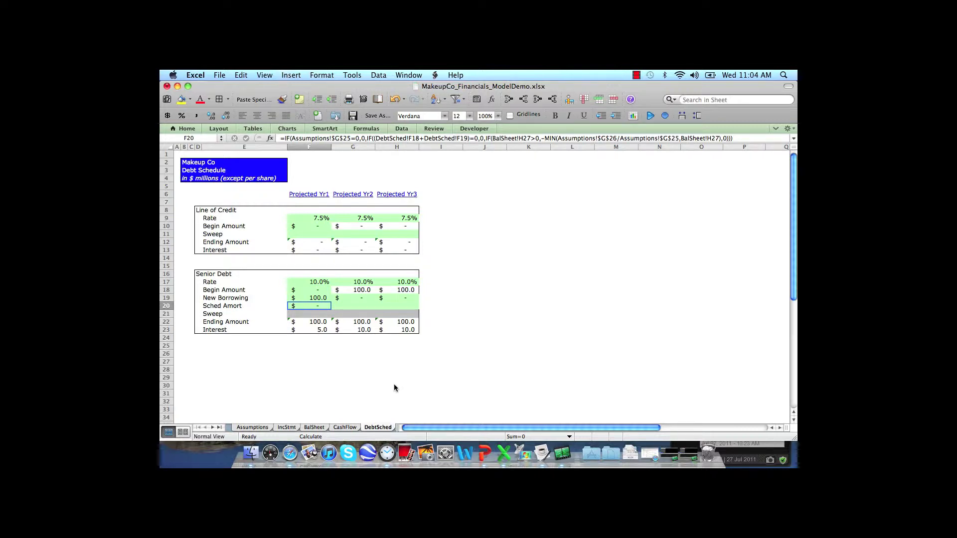
- Copy the Projected Yr1 Sched Amort formula across to Projected Yr2 and Yr3
key(super+c)
key(Right)
key(super+v)
key(Right)
key(super+v)
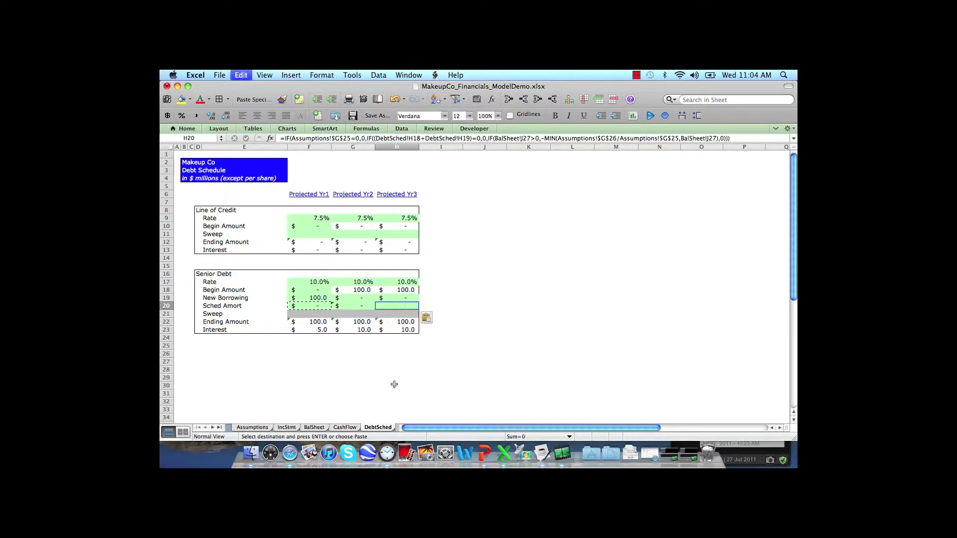
key(Escape)
key(Left)
key(Left)
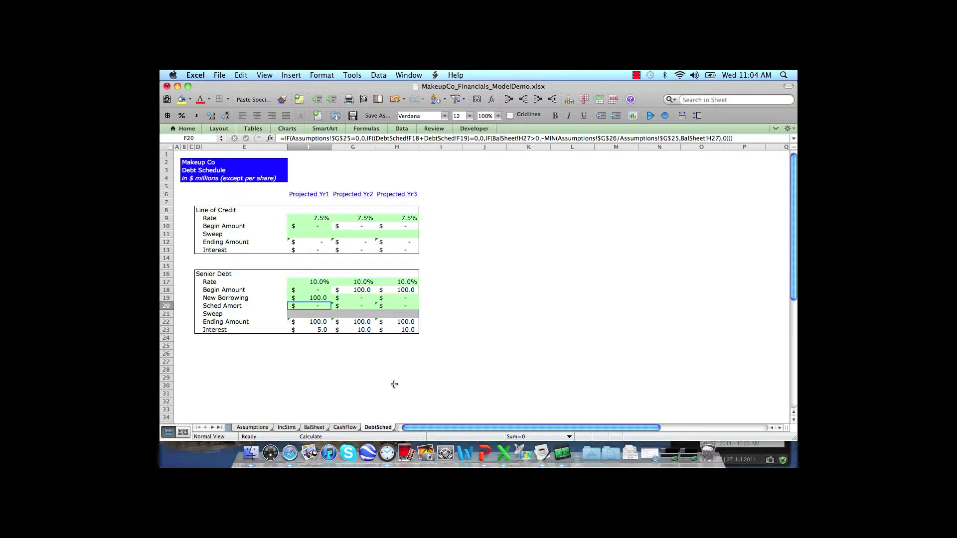
- Look over the Sweep cells of the Senior Debt block and of the Line of Credit block
key(Down)
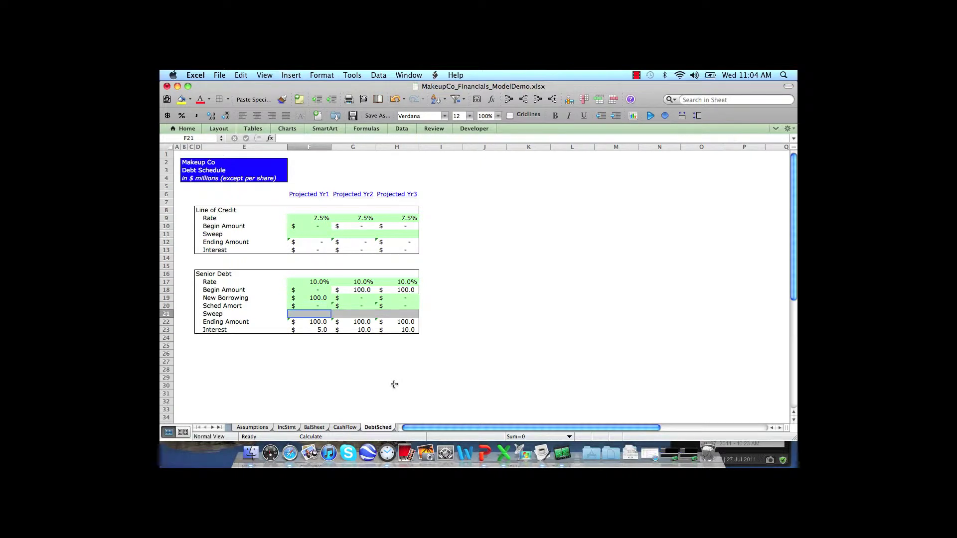
key(Up)
key(Down)
key(Right)
key(Right)
key(Left)
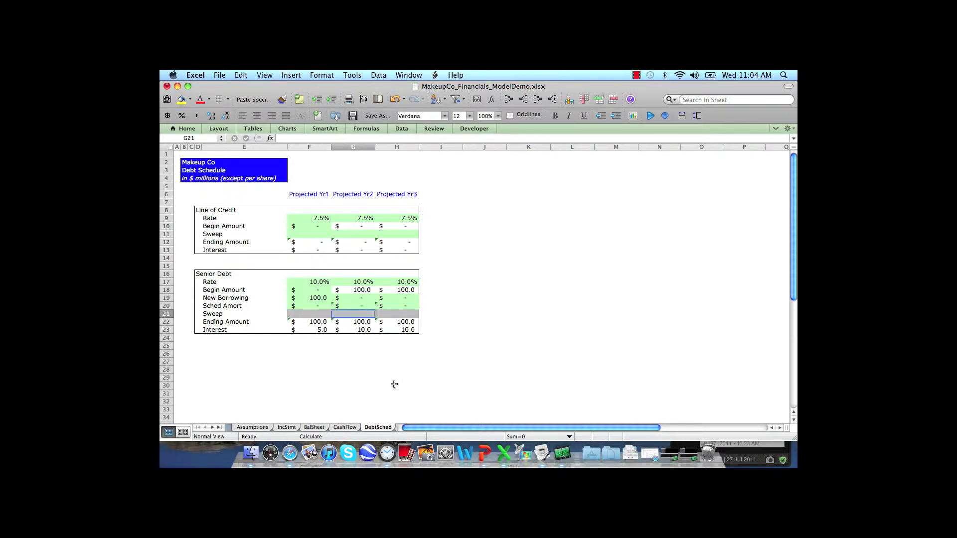
key(Left)
key(Right)
key(Right)
key(Left)
key(Left)
key(Up)
key(Up)
key(Up)
key(Up)
key(Up)
key(Up)
key(Up)
key(Up)
key(Up)
key(Up)
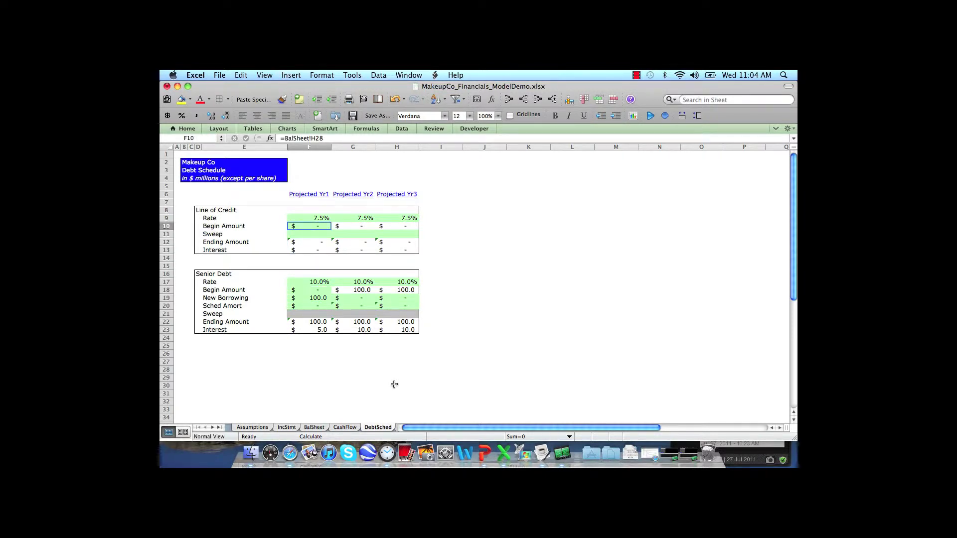
key(Down)
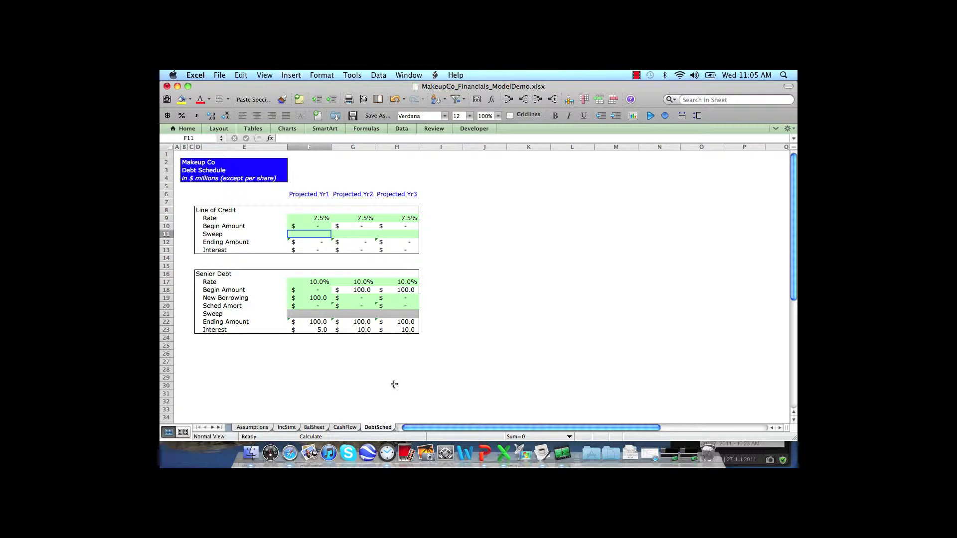
- Examine the Line of Credit Interest formula and its cell references across the three projected years
key(Down)
key(Down)
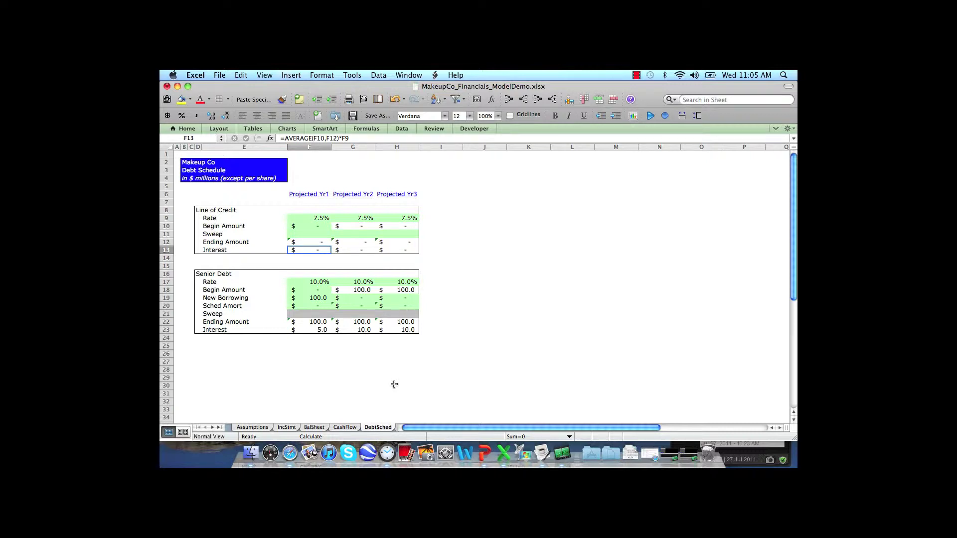
key(super+u)
key(super+u)
key(ctrl+u)
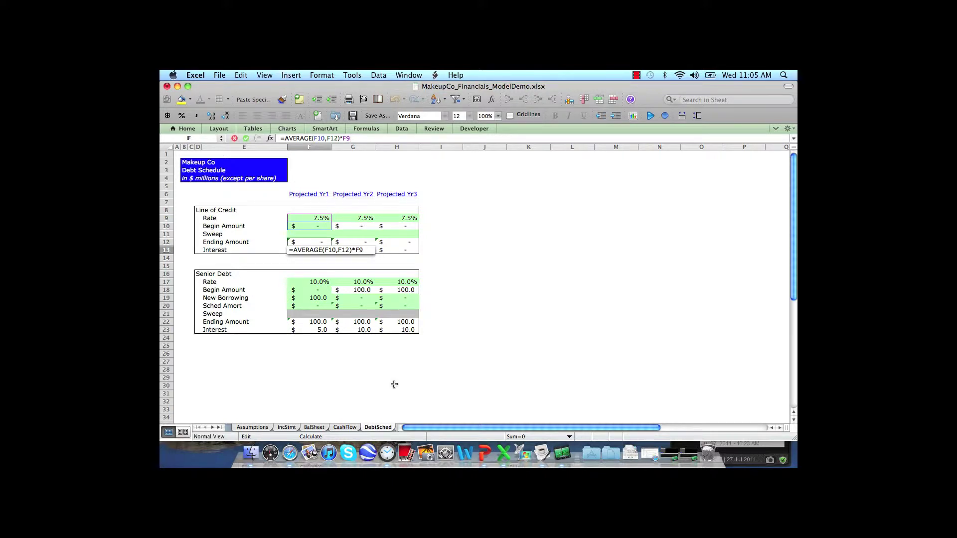
key(Return)
key(Right)
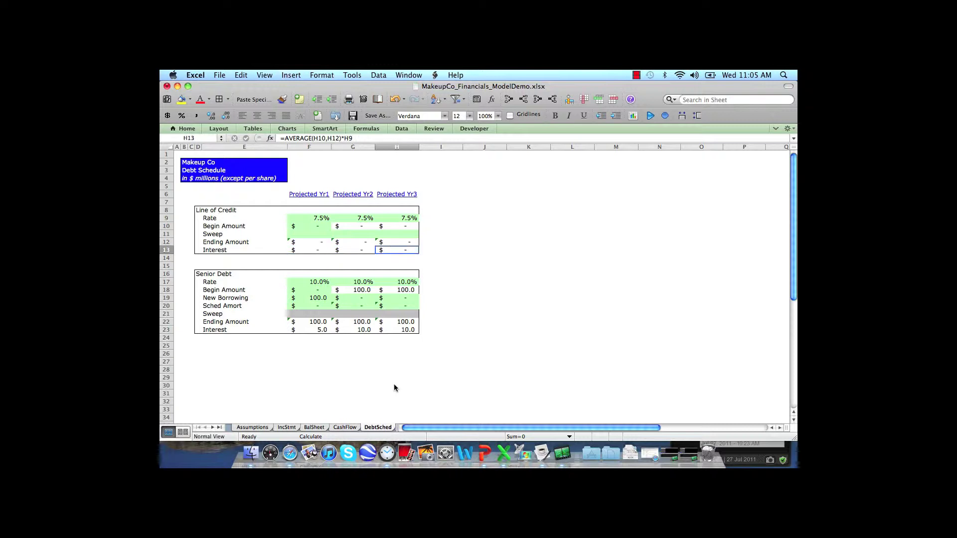
key(Left)
key(Left)
key(Right)
key(Right)
key(Right)
key(Left)
key(Left)
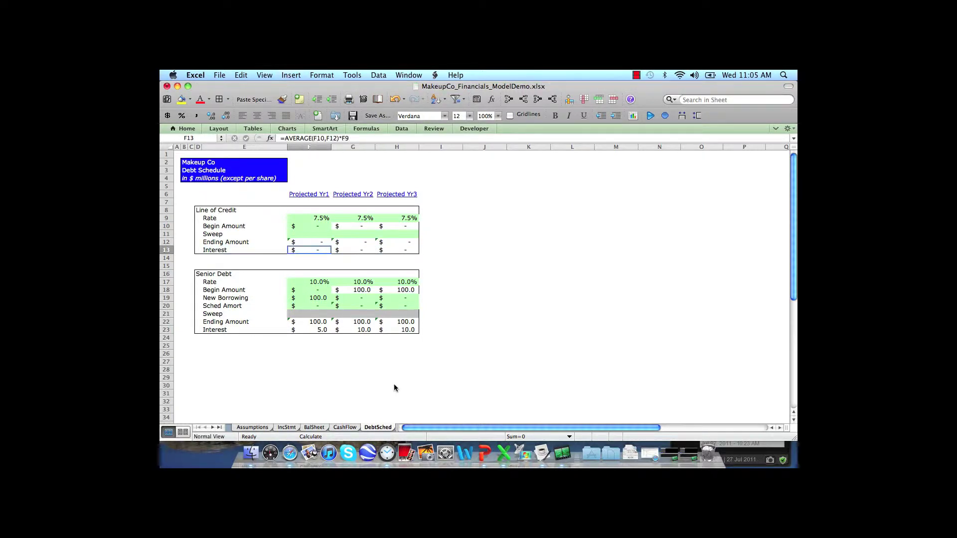
key(Right)
key(Left)
- Examine the Senior Debt Interest formula for Projected Yr1
key(Down)
key(Down)
key(Down)
key(Down)
key(Down)
key(Down)
key(Down)
key(Down)
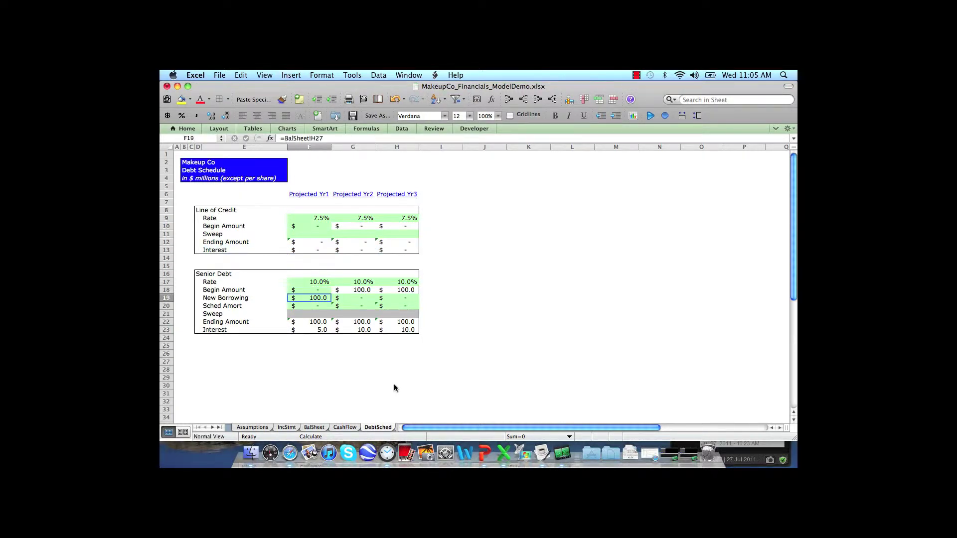
key(Down)
key(Down)
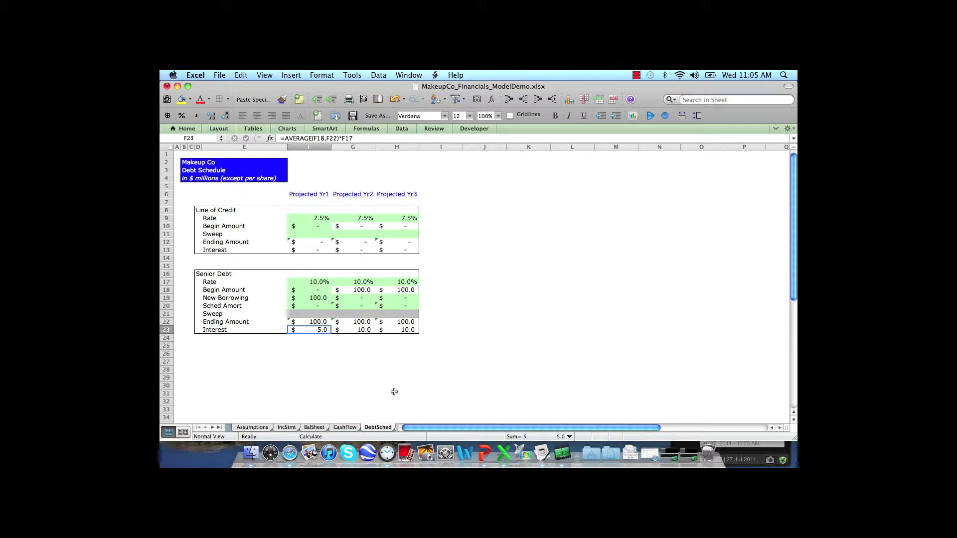
- On the income statement, link Projected Yr1 Senior Debt Interest to the debt schedule's Senior Debt Interest with =DebtSched!F23
click(286, 427)
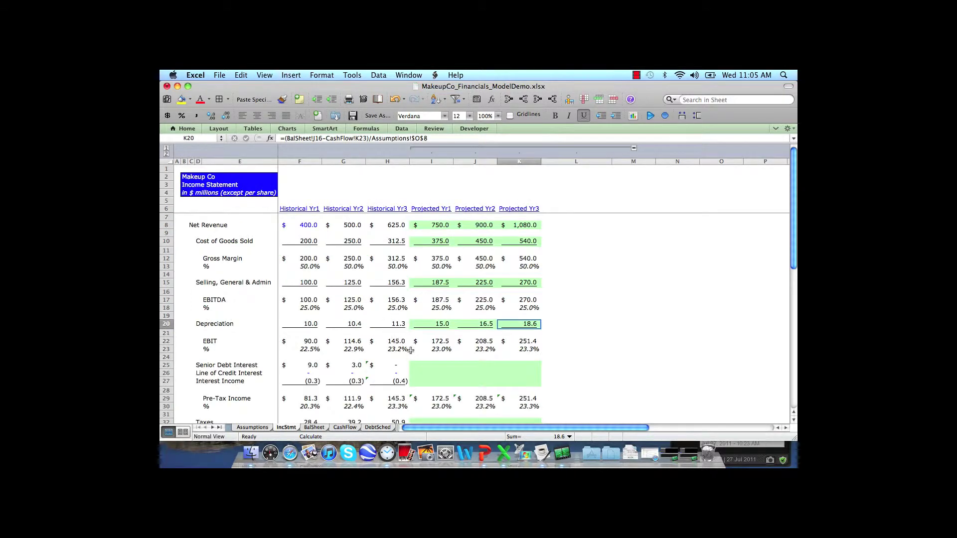
click(419, 366)
text(=)
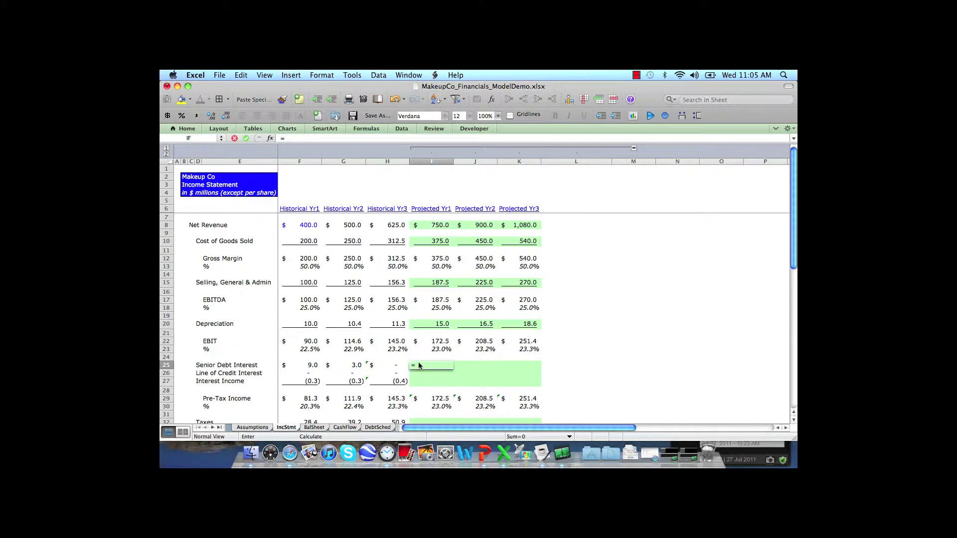
click(378, 427)
click(319, 330)
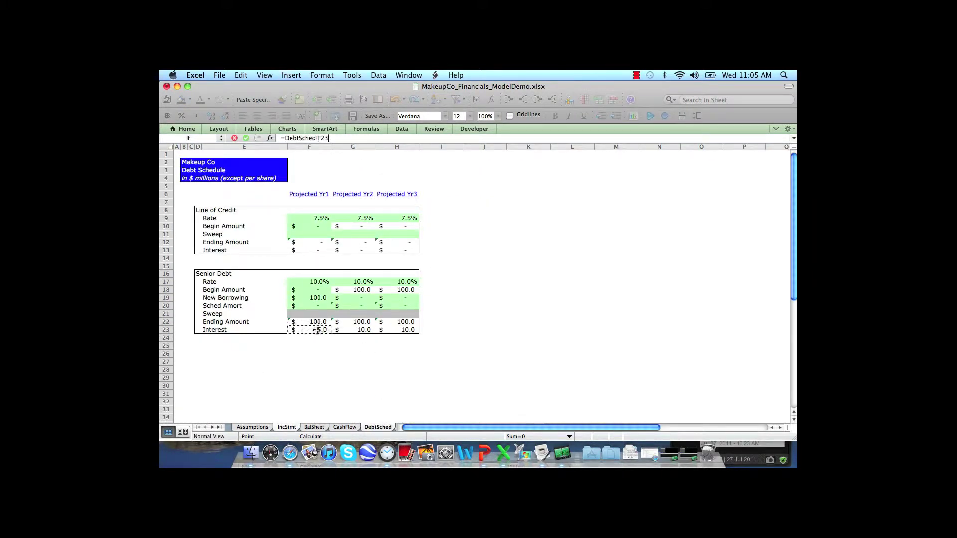
key(Return)
- Copy the Projected Yr1 Senior Debt Interest formula across to Projected Yr2 and Yr3
key(super+c)
key(shift+Right)
key(shift+Right)
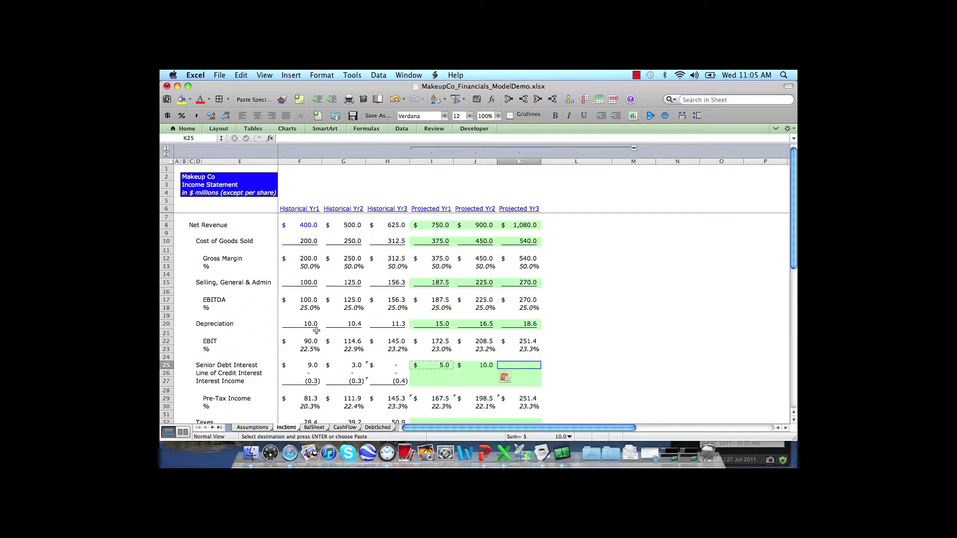
key(Return)
- Link the income statement's Projected Yr1 Line of Credit Interest to the Line of Credit Interest in DebtSched cell F13
key(Left)
key(Down)
text(=)
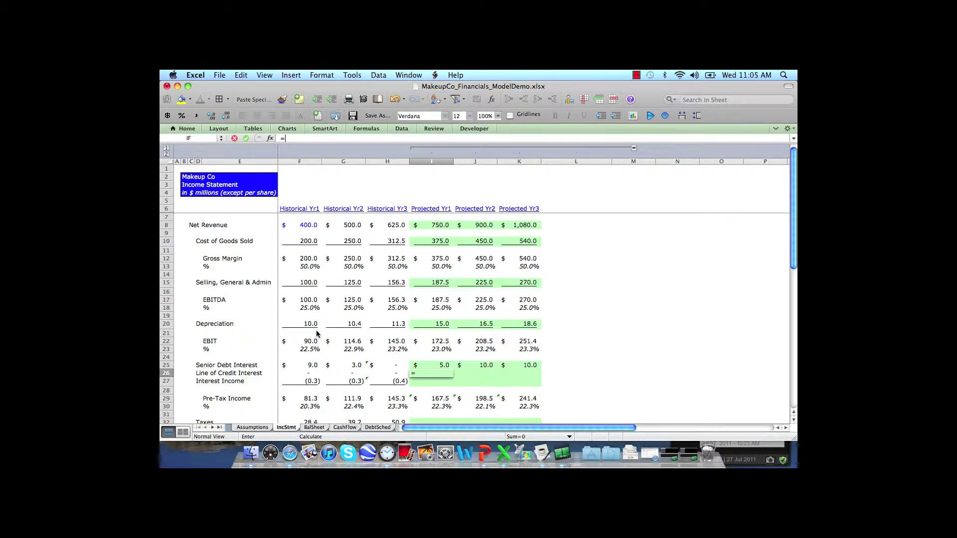
click(371, 428)
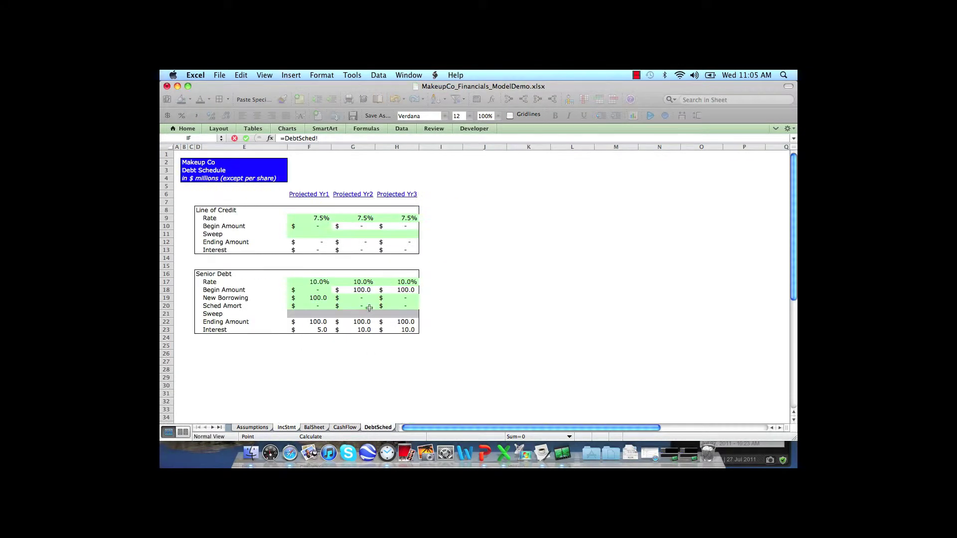
click(317, 250)
key(Return)
- Copy the Projected Yr1 Line of Credit Interest formula across to Projected Yr2 and Yr3
key(ctrl+c)
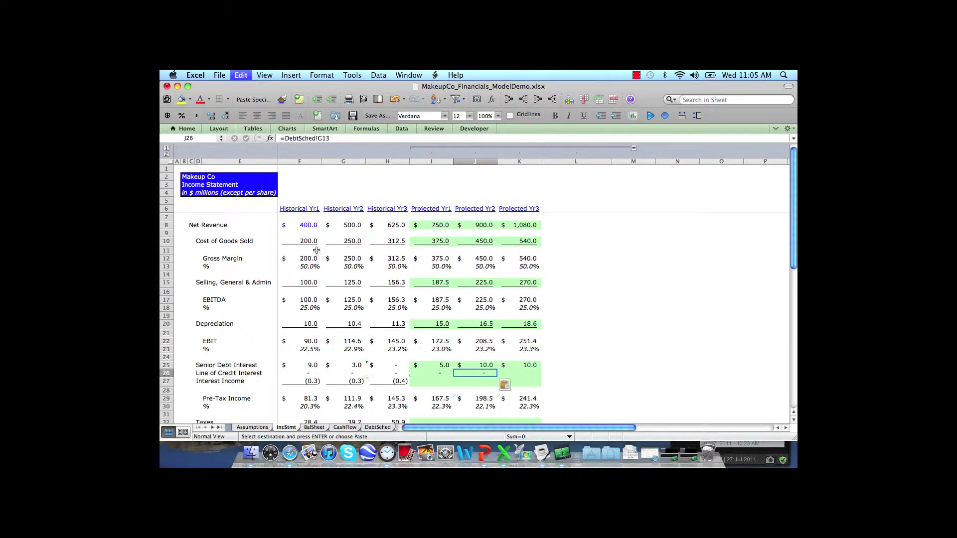
key(shift+Right)
key(shift+Right)
key(Return)
key(Down)
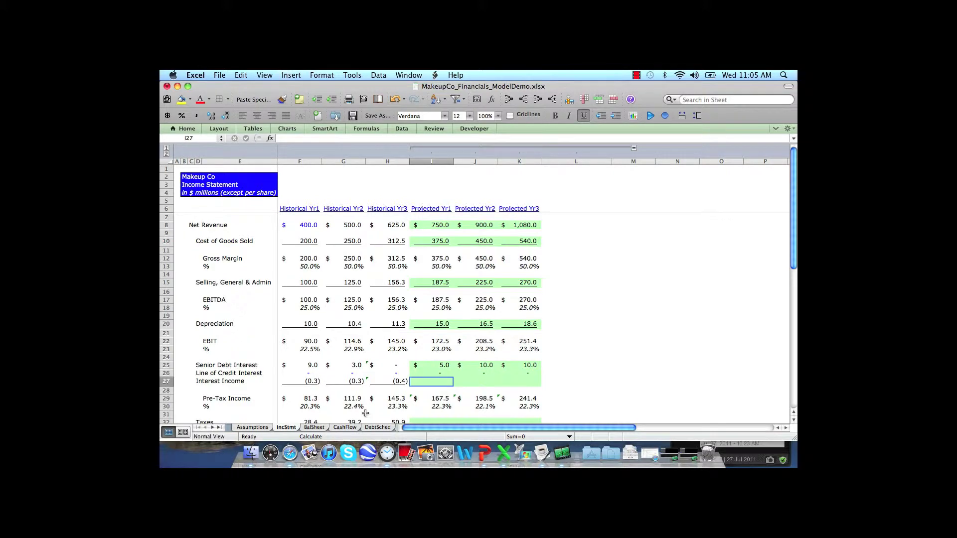
- On the balance sheet, link Projected Yr1 Senior Debt to the debt schedule's Senior Debt Ending Amount with =DebtSched!F22
click(314, 427)
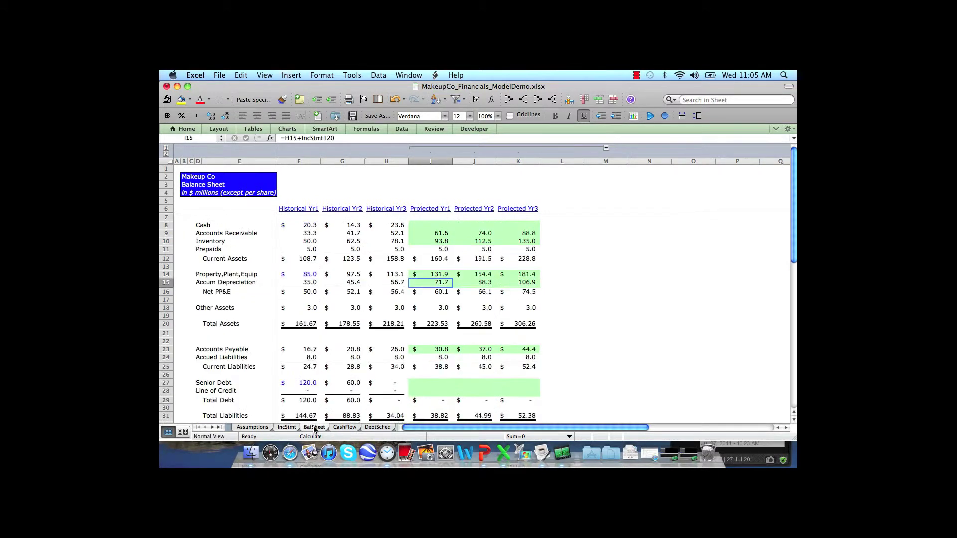
click(435, 382)
text(=)
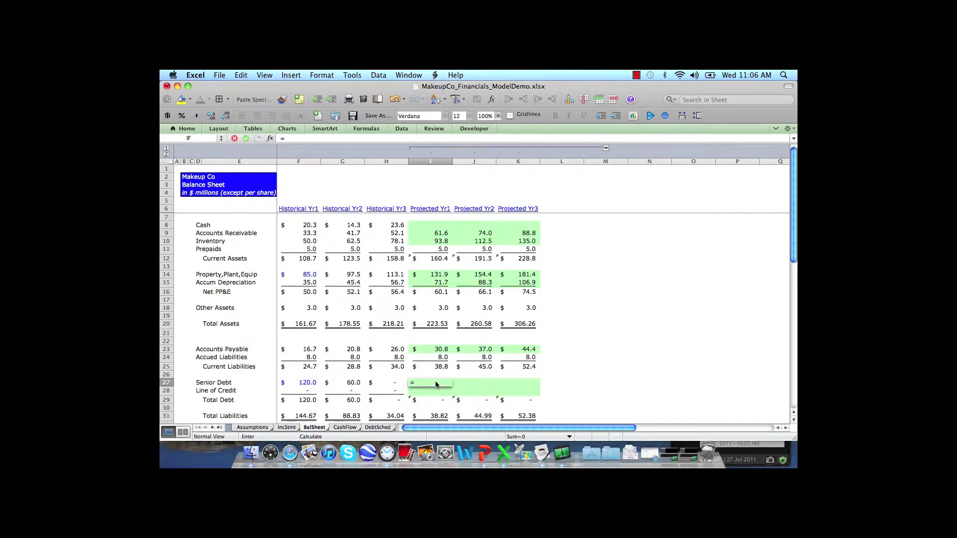
click(376, 428)
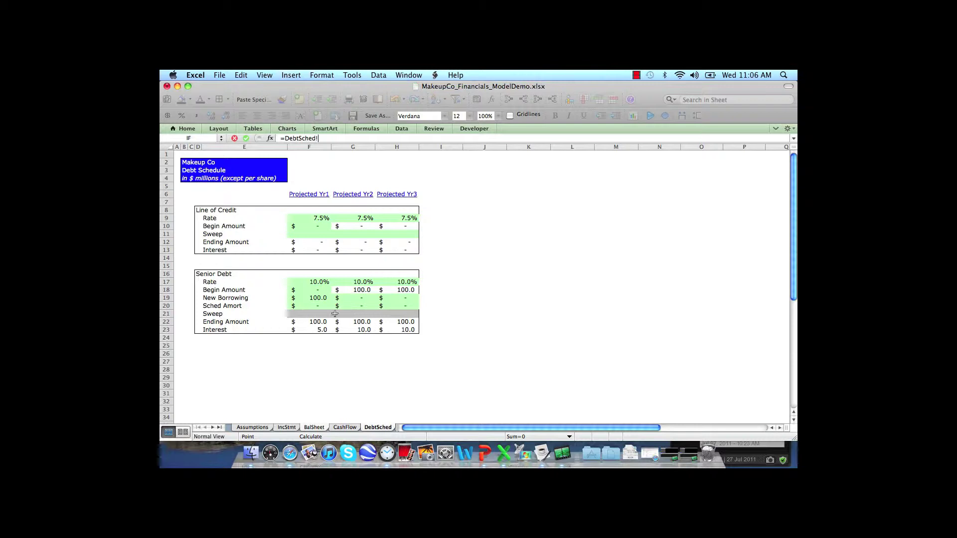
click(311, 324)
key(Return)
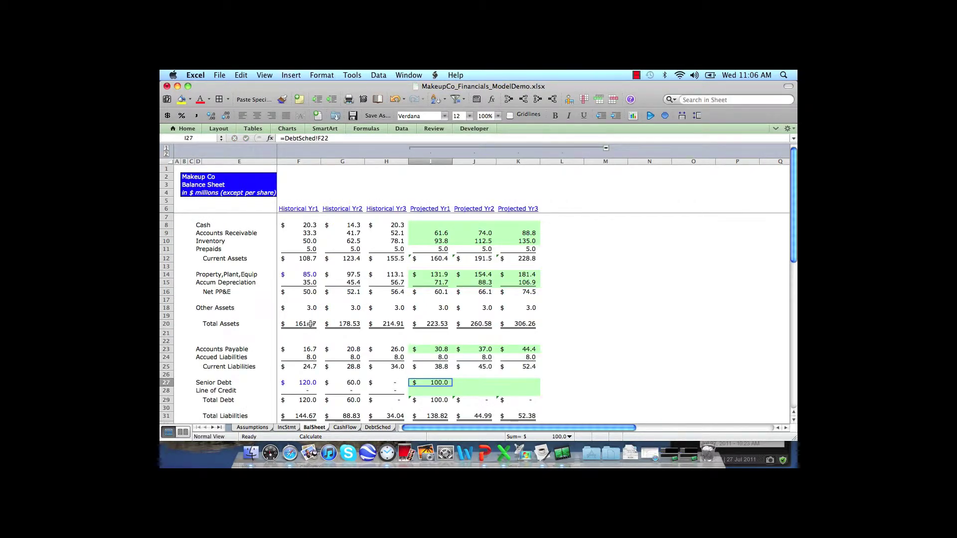
- Copy the balance sheet's Projected Yr1 Senior Debt formula across to Projected Yr2 and Yr3
key(Right)
key(Left)
key(super+c)
key(Right)
key(super+v)
key(Right)
key(super+v)
key(Escape)
- Trace the balance sheet's Projected Yr1 Senior Debt formula back to its source in the debt schedule and return to the balance sheet
key(Left)
key(Left)
key(ctrl+bracketleft)
key(Right)
key(Up)
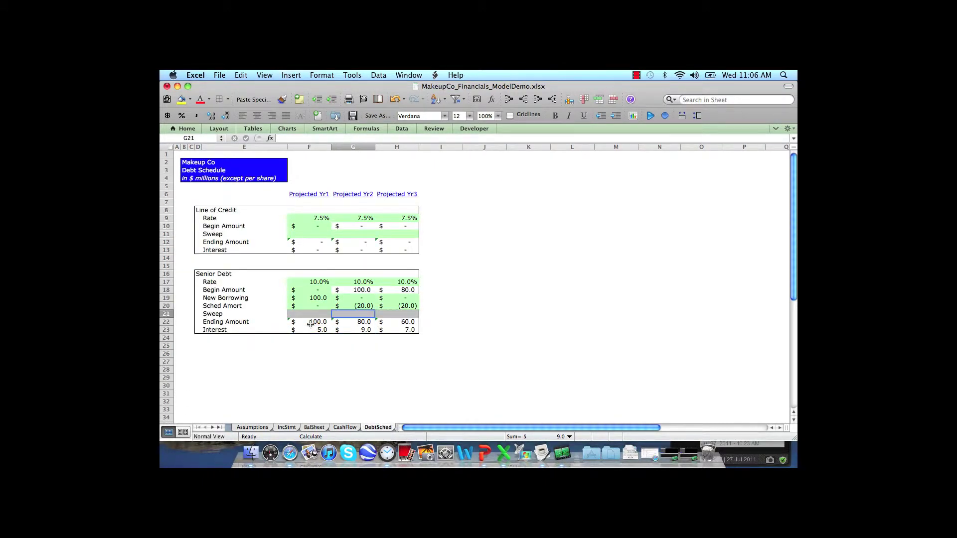
key(F5)
key(Return)
- Link the balance sheet's Projected Yr1 Line of Credit to the Line of Credit Ending Amount in DebtSched cell F12
text(=)
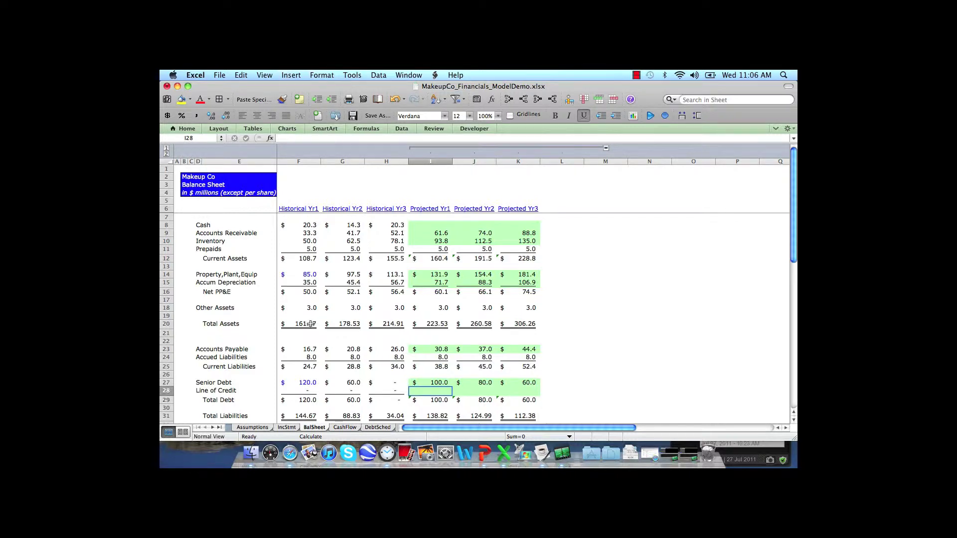
key(ctrl+Page_Down)
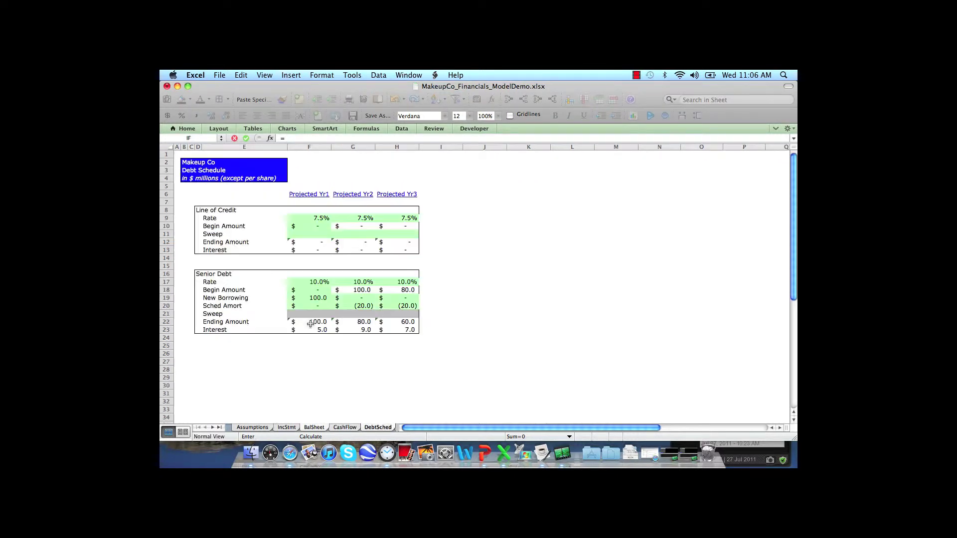
click(309, 242)
key(Return)
- Copy the balance sheet's Projected Yr1 Line of Credit formula across to Projected Yr2 and Yr3
key(cmd+c)
key(Right)
key(shift+Right)
key(cmd+v)
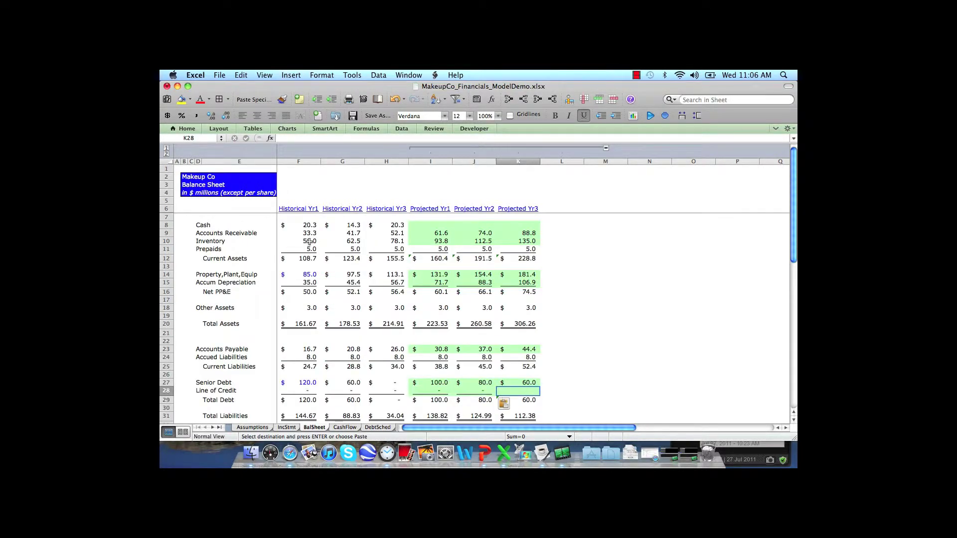
key(Escape)
- Compare the balance sheet's Projected Yr1 Senior Debt link with the Senior Debt Ending Amount formula in the debt schedule
key(Up)
key(Left)
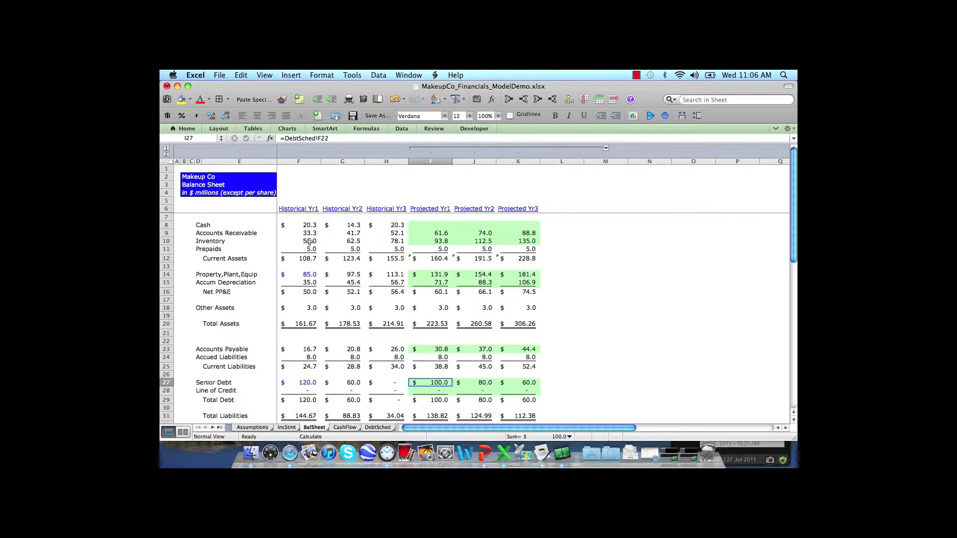
key(ctrl+Page_Down)
key(ctrl+Page_Down)
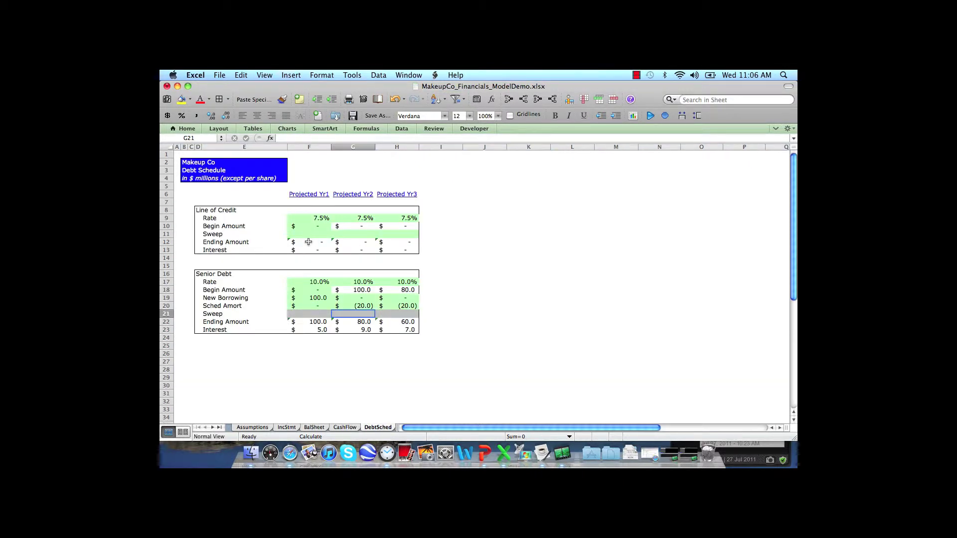
key(Left)
key(Down)
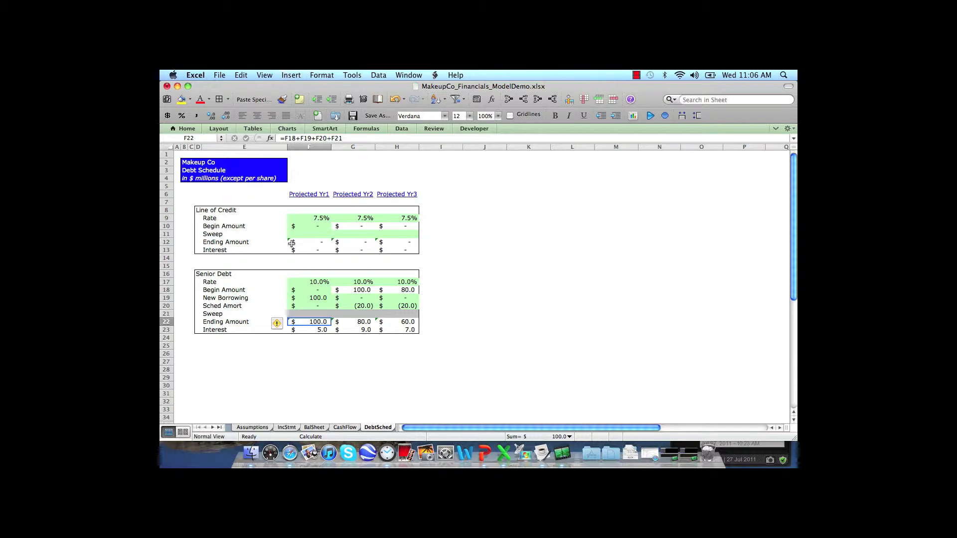
- On the cash flow statement, link Projected Yr1 Senior Debt New Borrowing to the debt schedule's New Borrowing with =DebtSched!F19
key(ctrl+Page_Up)
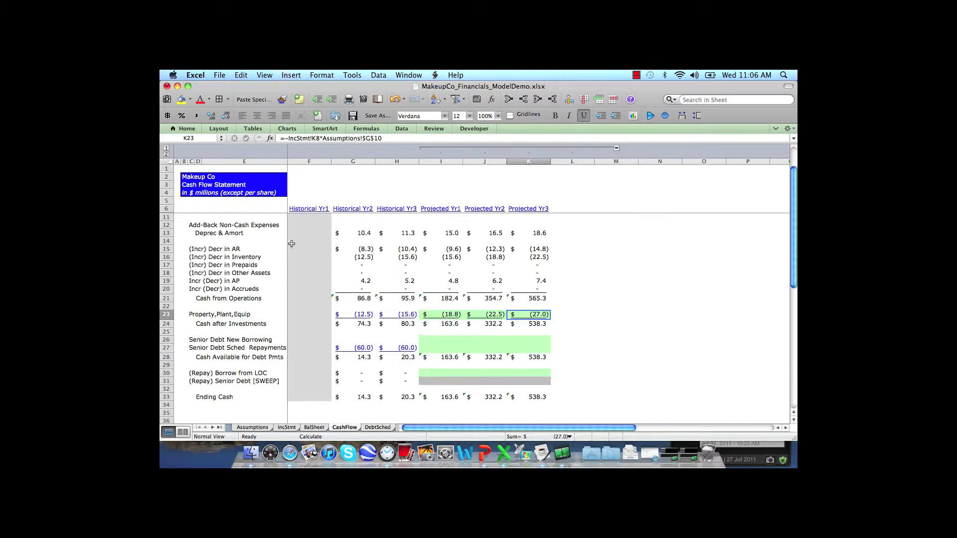
click(444, 339)
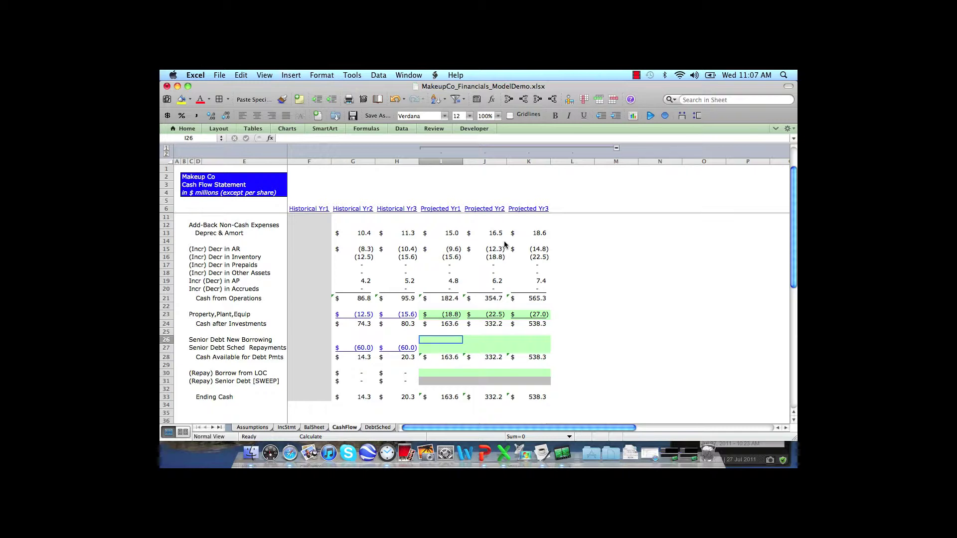
text(=)
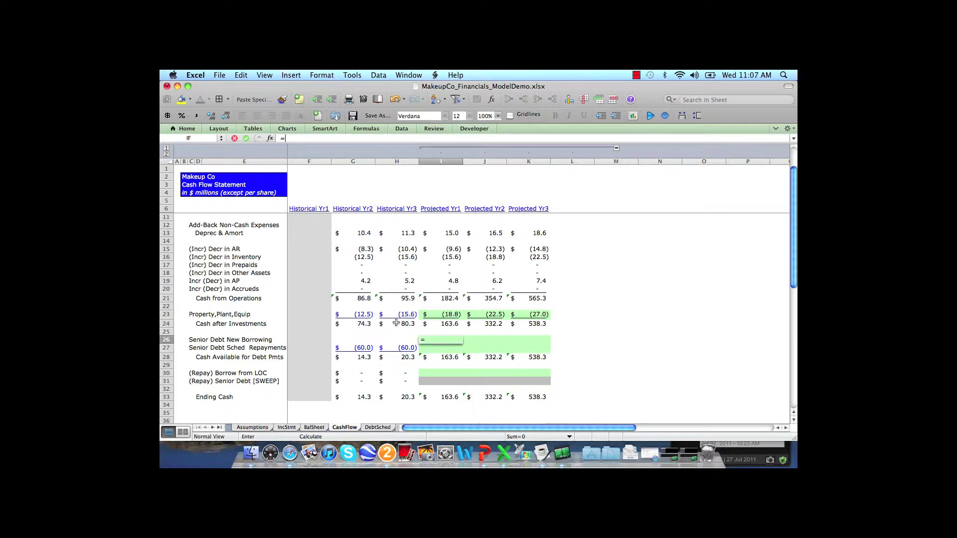
click(378, 428)
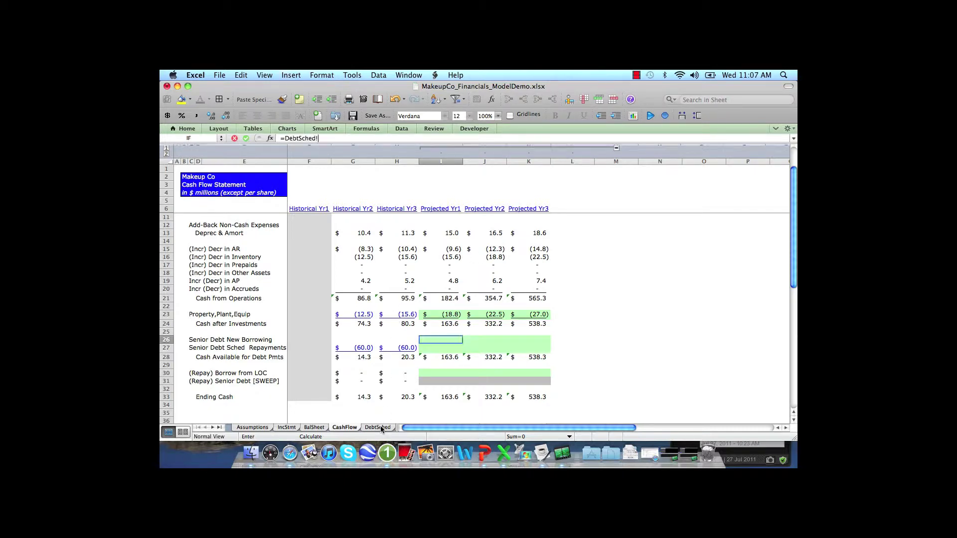
click(312, 298)
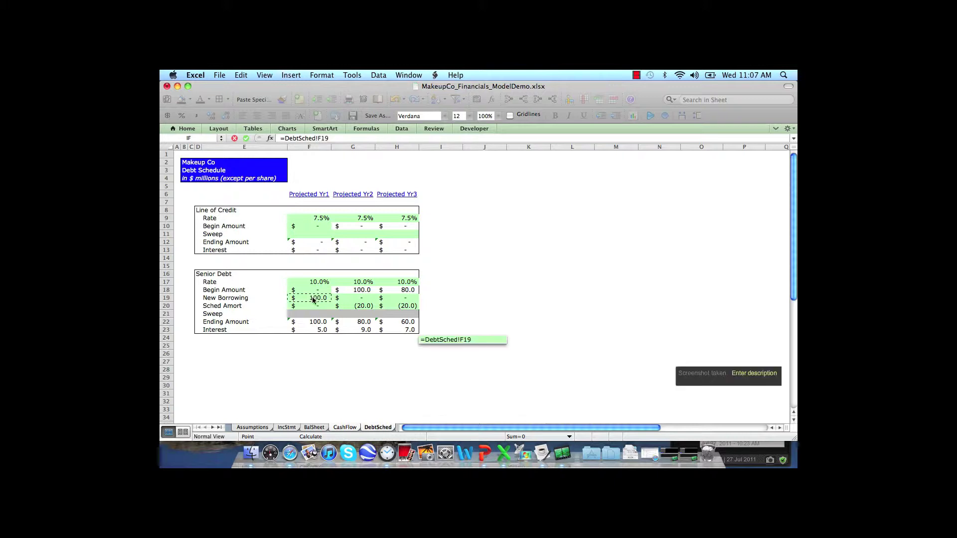
key(Return)
- Copy the Projected Yr1 Senior Debt New Borrowing formula across to Projected Yr2 and Yr3
key(ctrl+c)
key(Right)
key(ctrl+v)
key(Right)
key(ctrl+v)
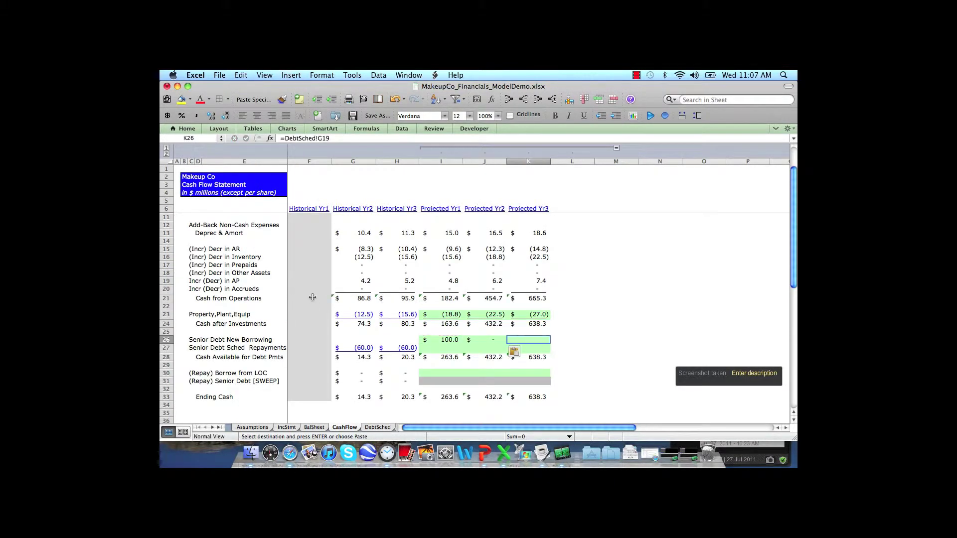
key(Escape)
key(Left)
key(Left)
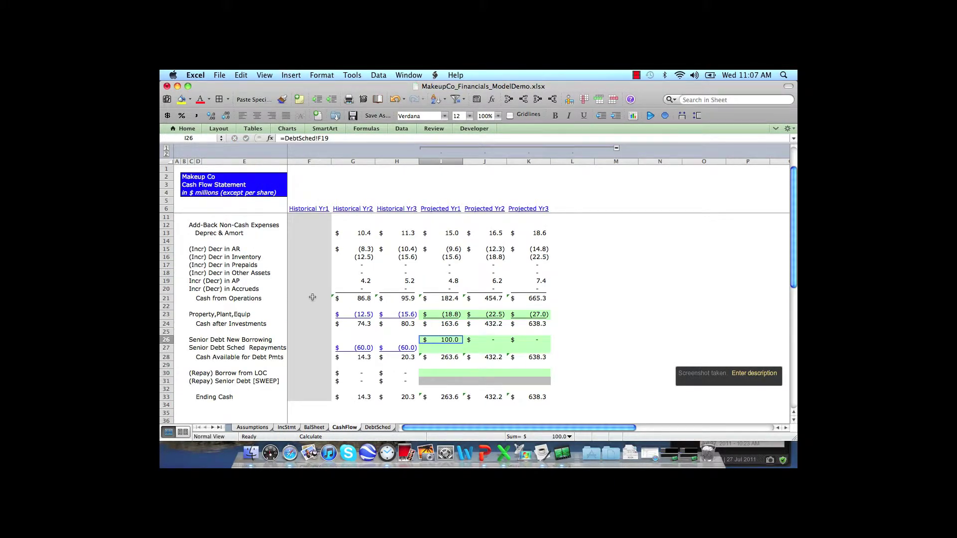
key(Down)
text(=)
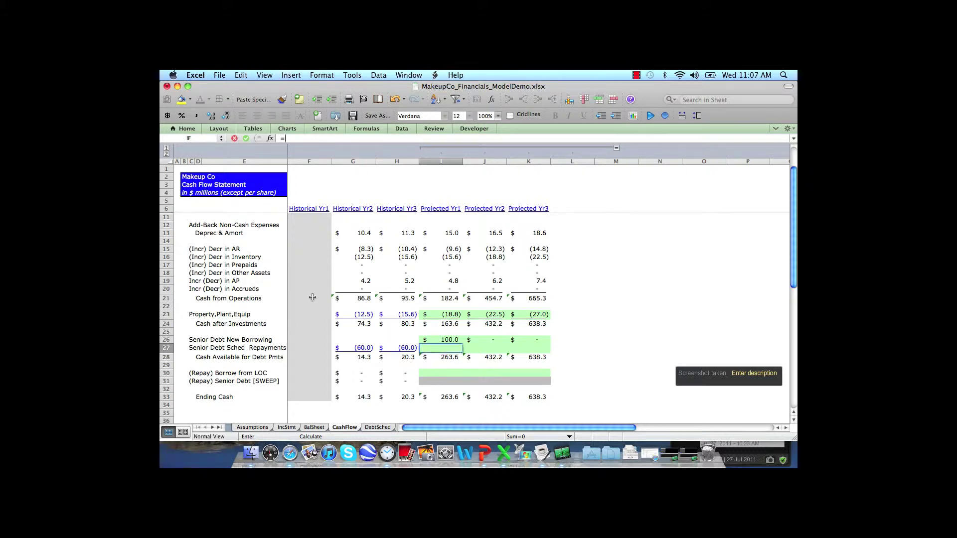
key(ctrl+Right)
key(ctrl+Page_Up)
key(Down)
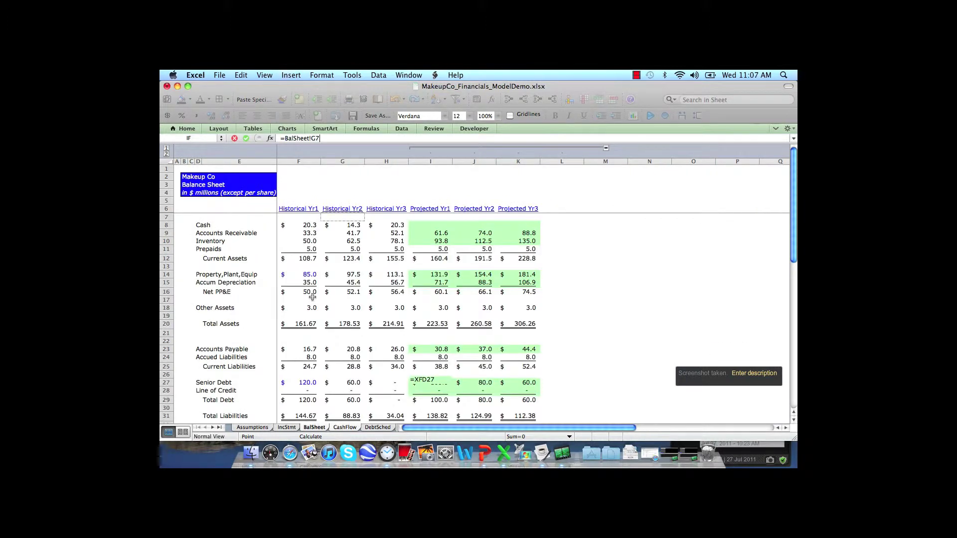
key(ctrl+Page_Down)
key(Escape)
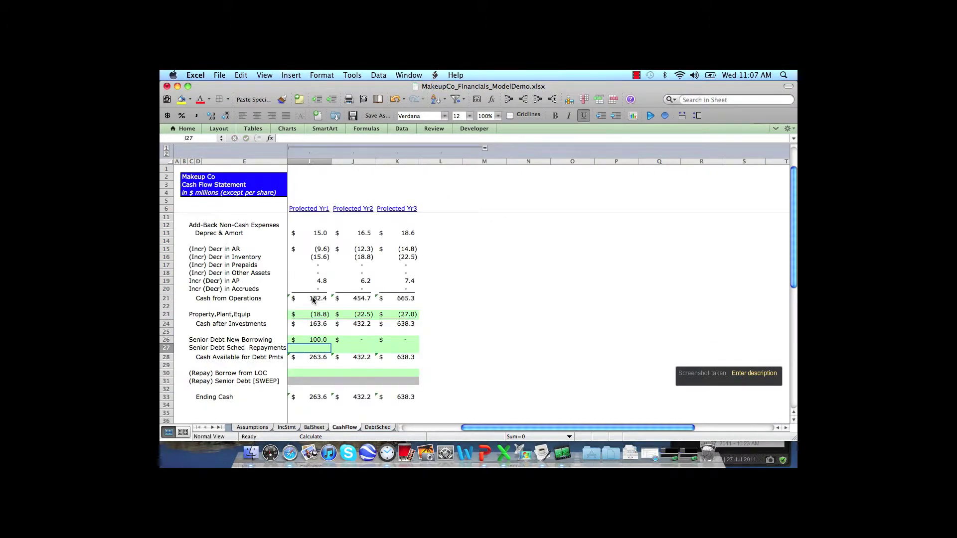
- Link the cash flow statement's Projected Yr1 Senior Debt Sched Repayments to the debt schedule's Sched Amort with =DebtSched!F20
text(=)
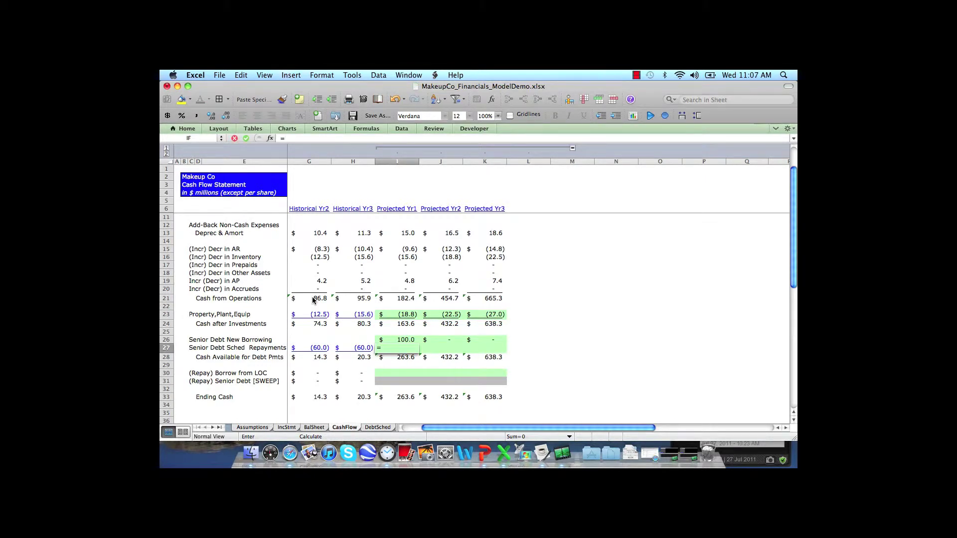
key(ctrl+Page_Down)
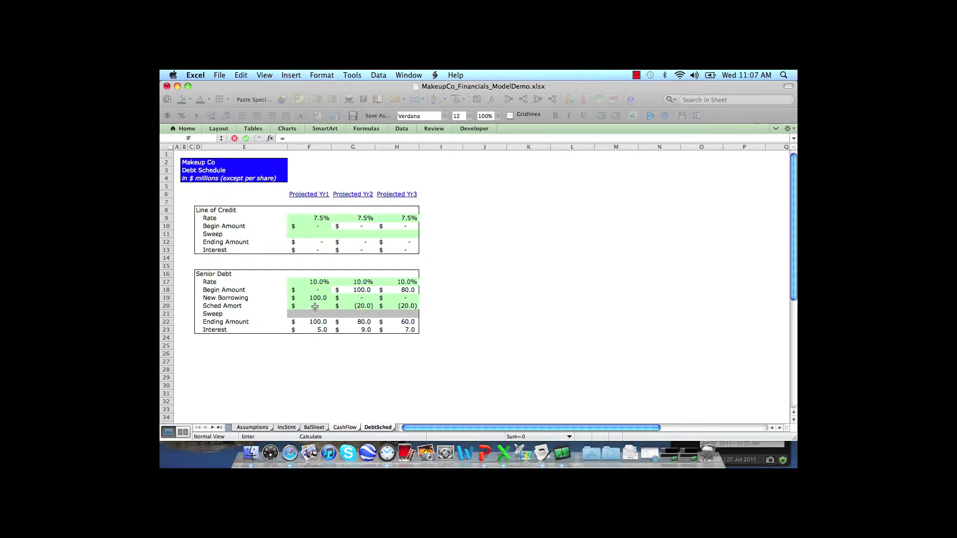
click(315, 306)
key(Return)
- Copy the Projected Yr1 Senior Debt Sched Repayments formula across to Projected Yr2 and Yr3
key(super+c)
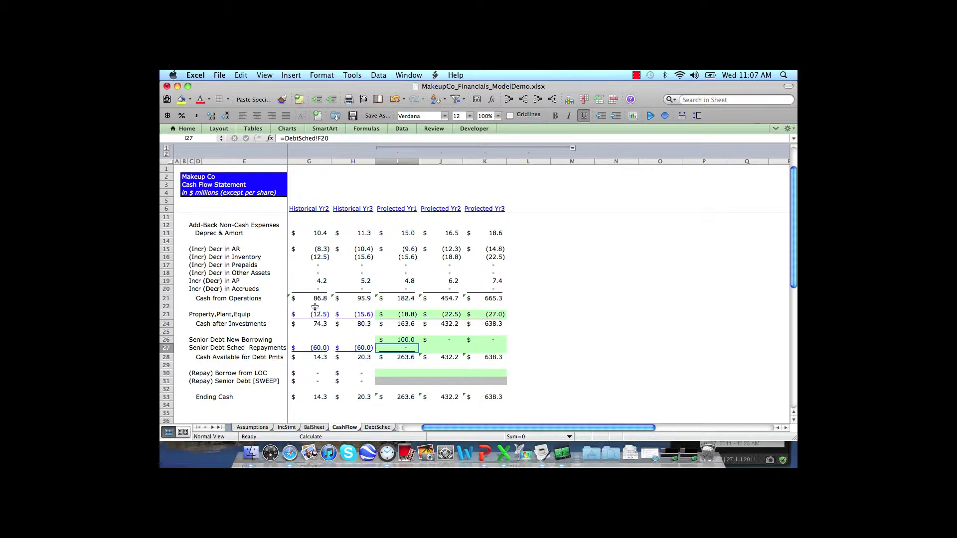
key(Right)
key(super+v)
key(Right)
key(super+v)
key(Escape)
key(Left)
key(Left)
- In Projected Yr1 (Repay) Borrow from LOC, start an IF(AND( formula whose first condition is BalSheet!H28>0, the prior-year Line of Credit
click(391, 373)
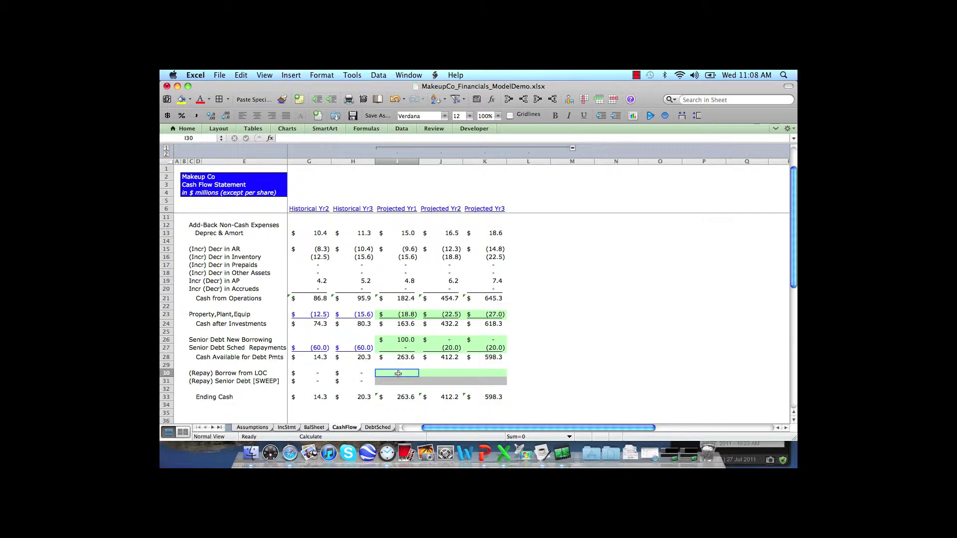
text(=if()
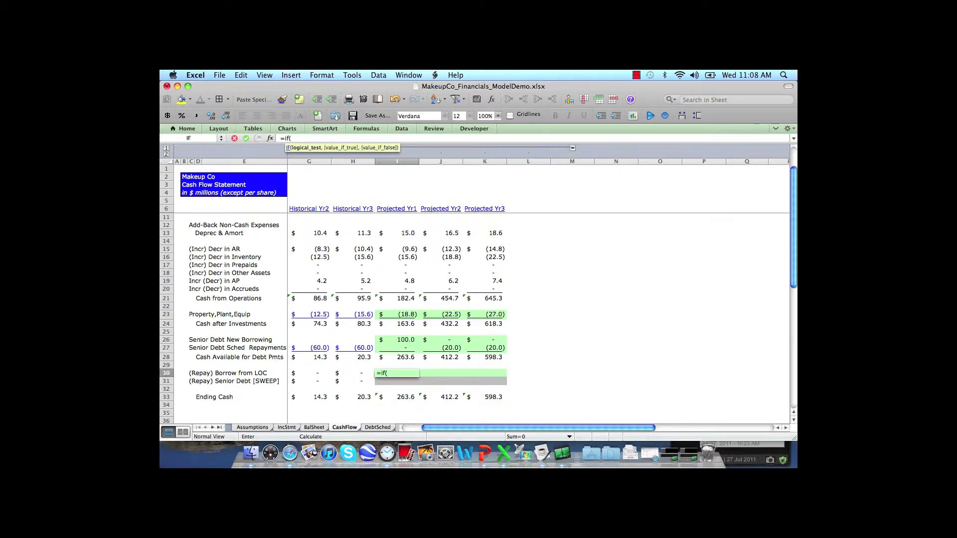
text(and()
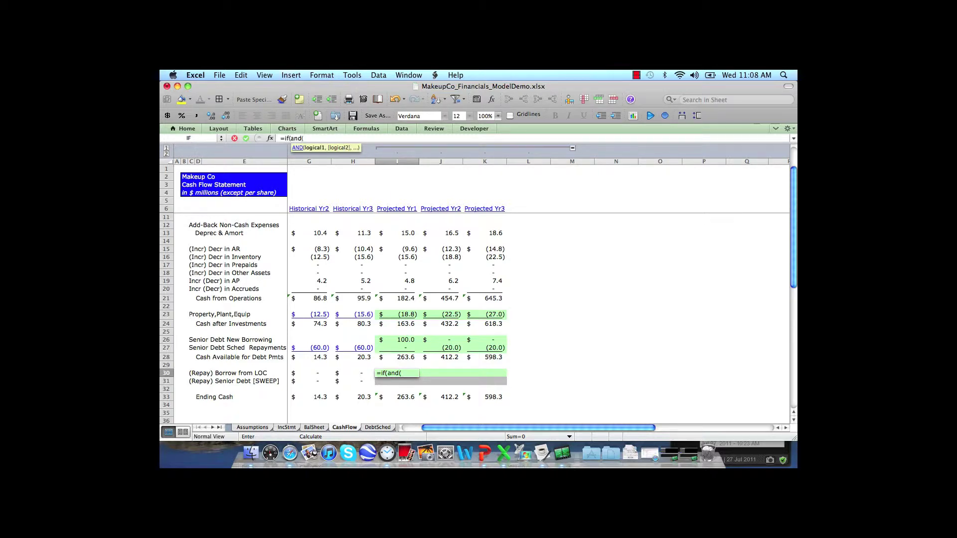
click(314, 427)
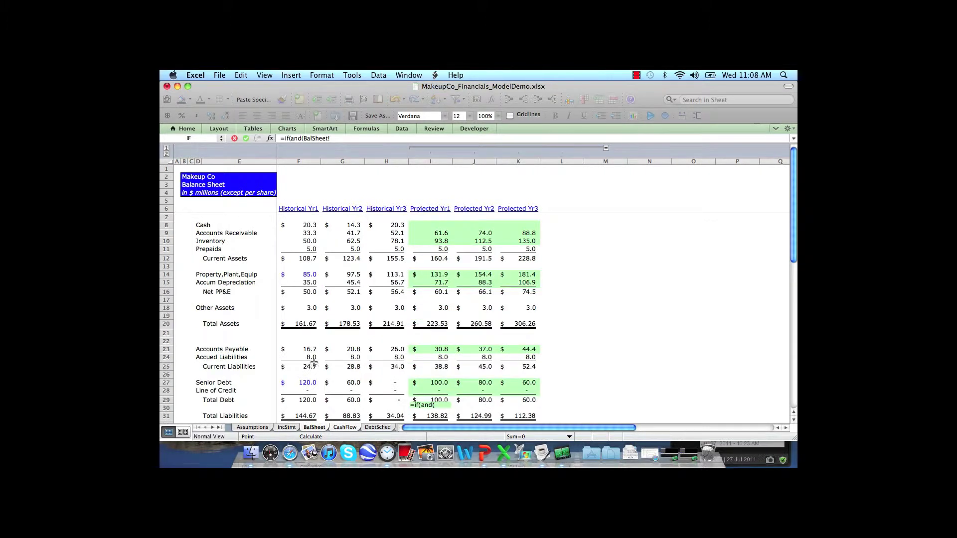
click(387, 390)
text(>0()
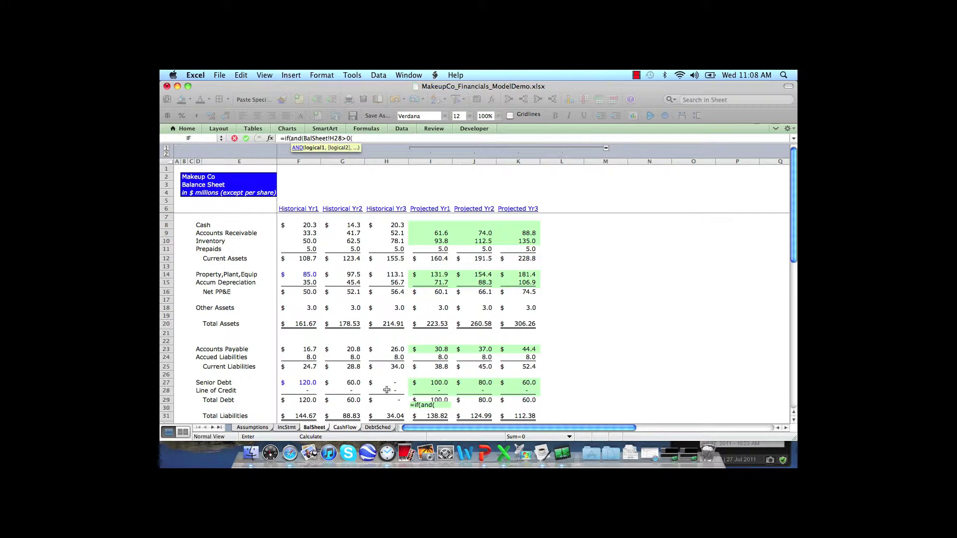
- Add the second AND condition, (CashFlow!I28-Assumptions!$G$7)>0, comparing Cash Available for Debt Pmts with Min Cash Balance
click(346, 428)
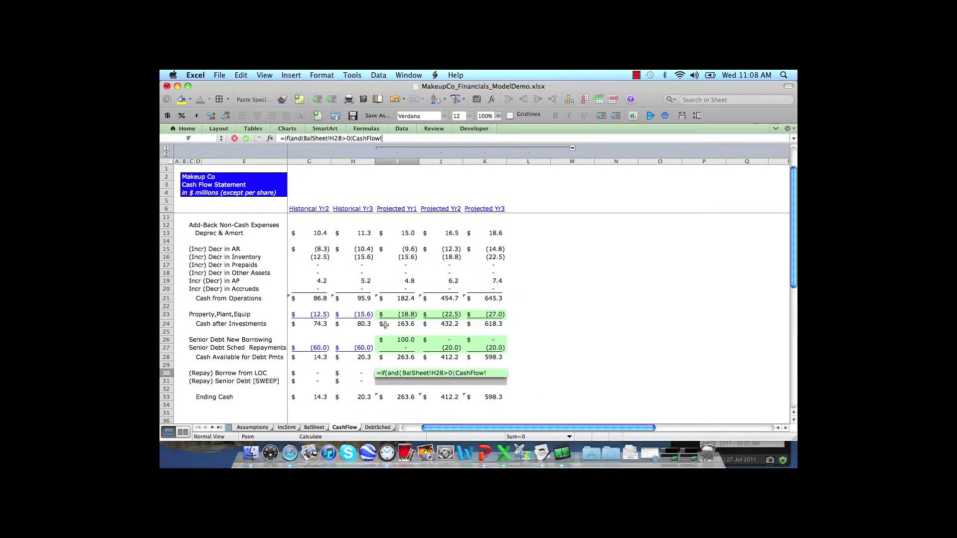
click(399, 357)
text(-)
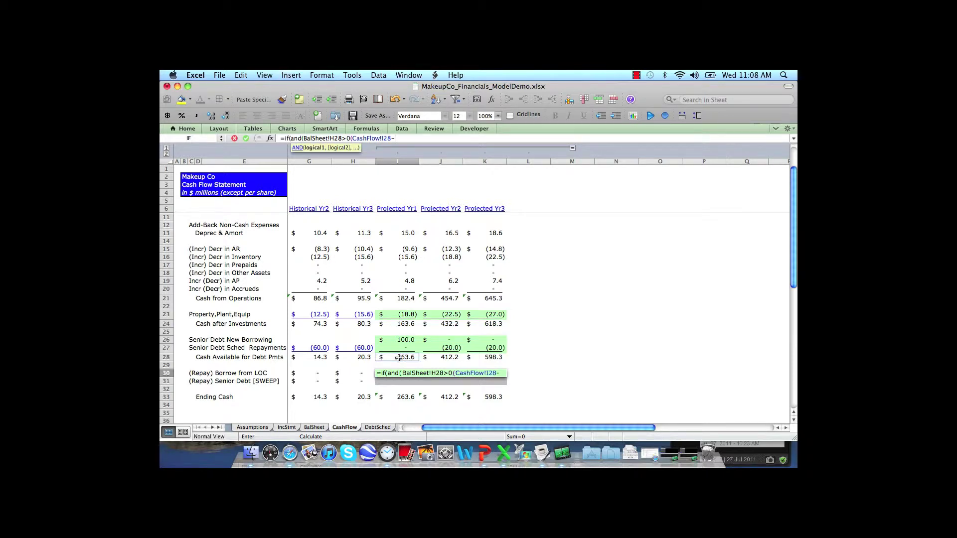
click(253, 427)
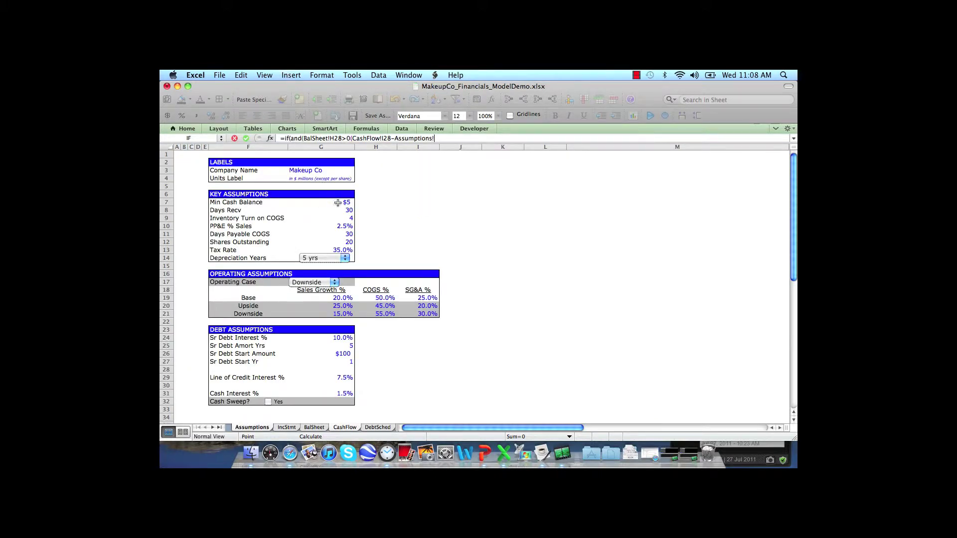
key(super+t)
text()>0)
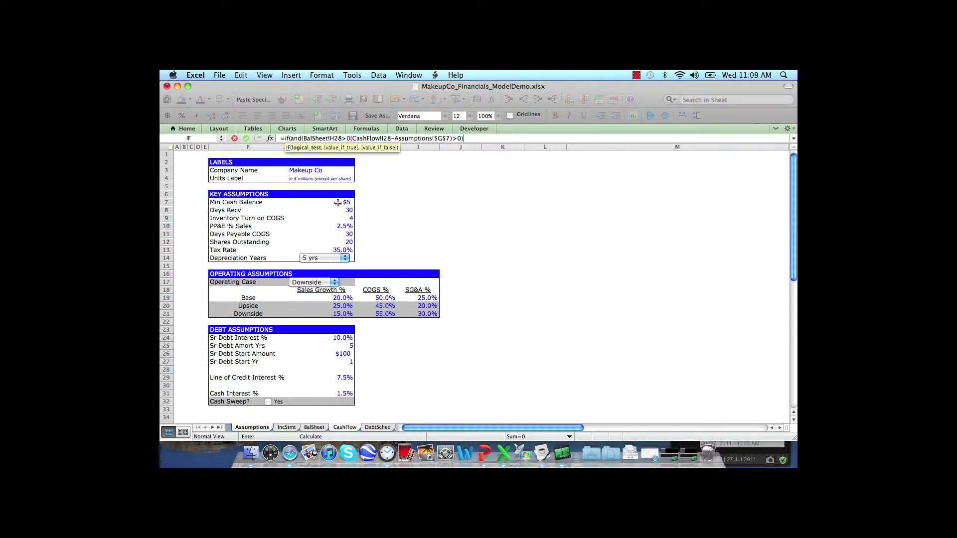
- Insert the missing comma between the AND function's two conditions, after BalSheet!H28>0
drag(351, 139, 374, 174)
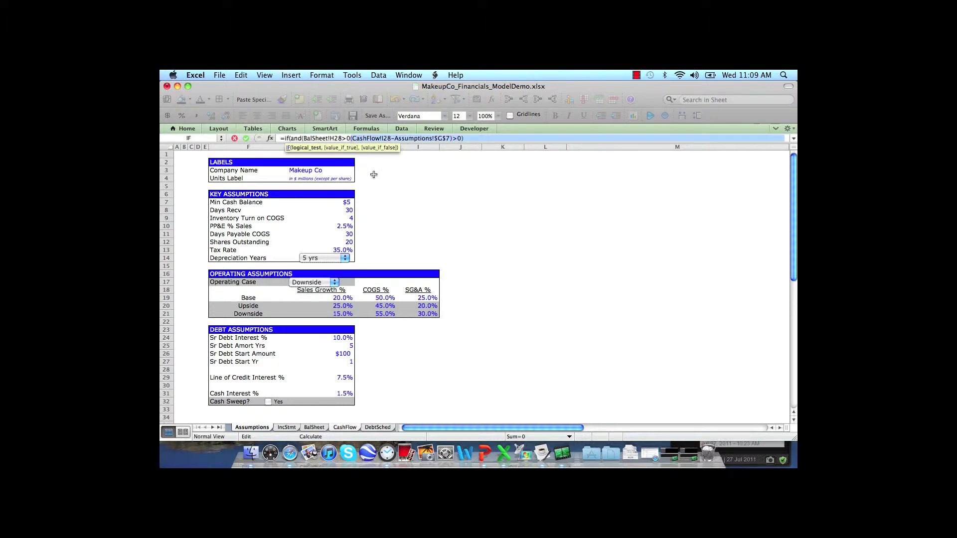
key(Left)
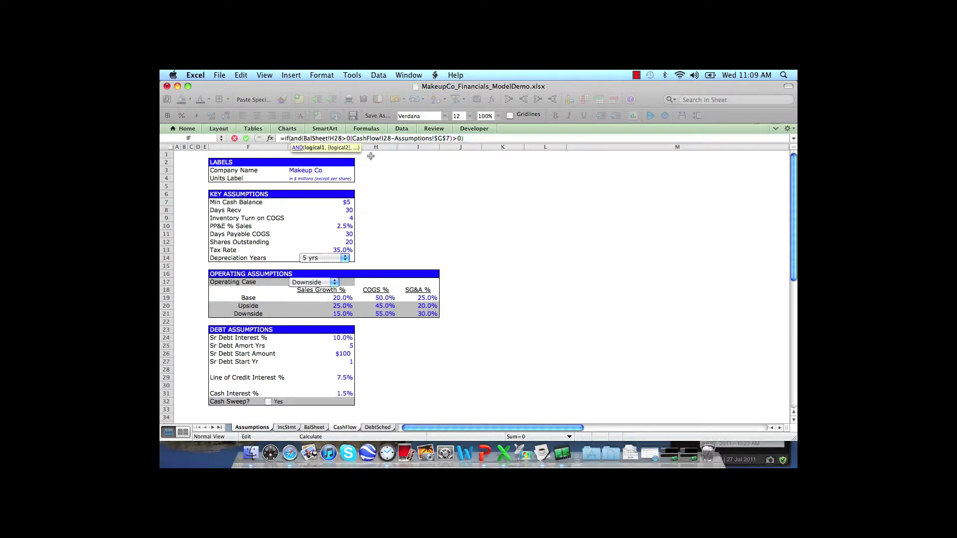
text(,)
click(466, 139)
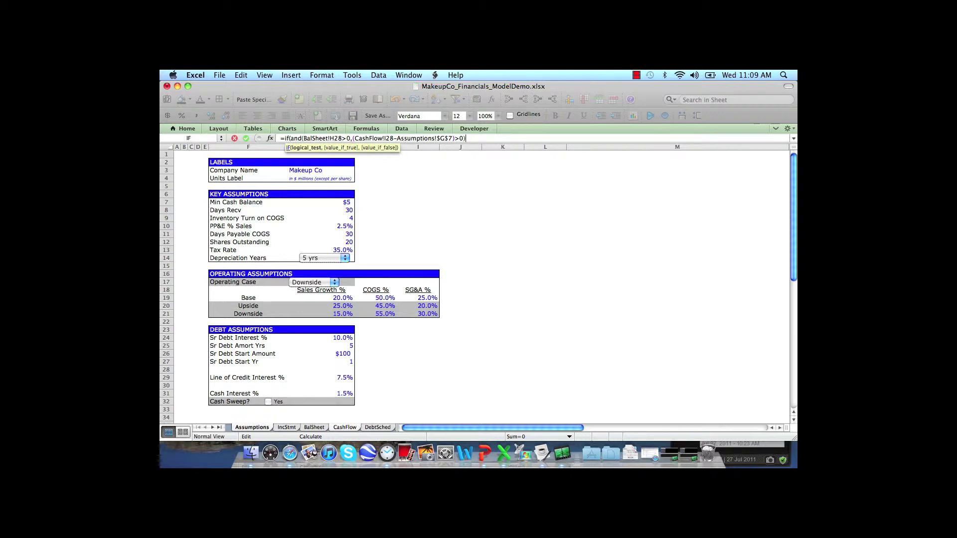
- Enter -MIN(BalSheet!H28,(CashFlow!I28-Assumptions!$G$7)) as the IF formula's value if true
text(,-min()
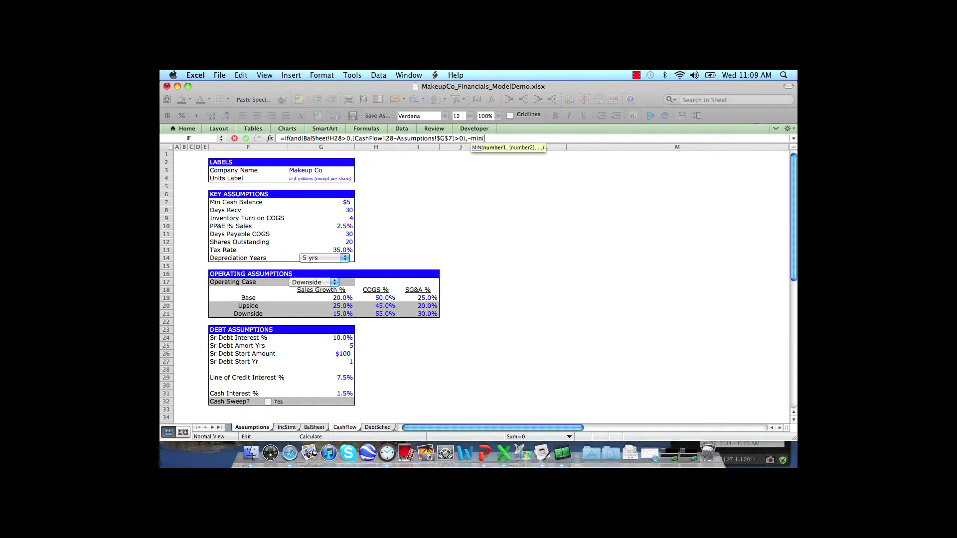
click(319, 427)
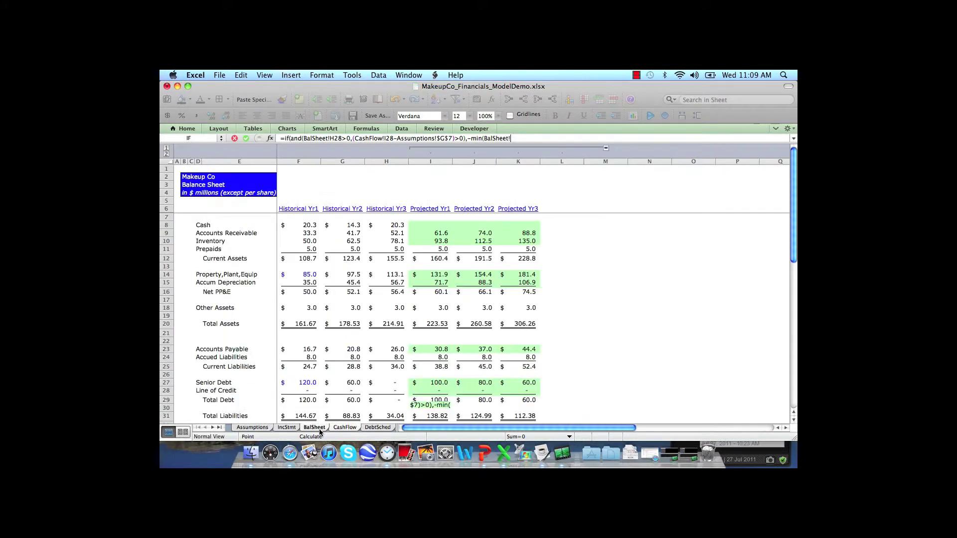
click(391, 391)
text(,()
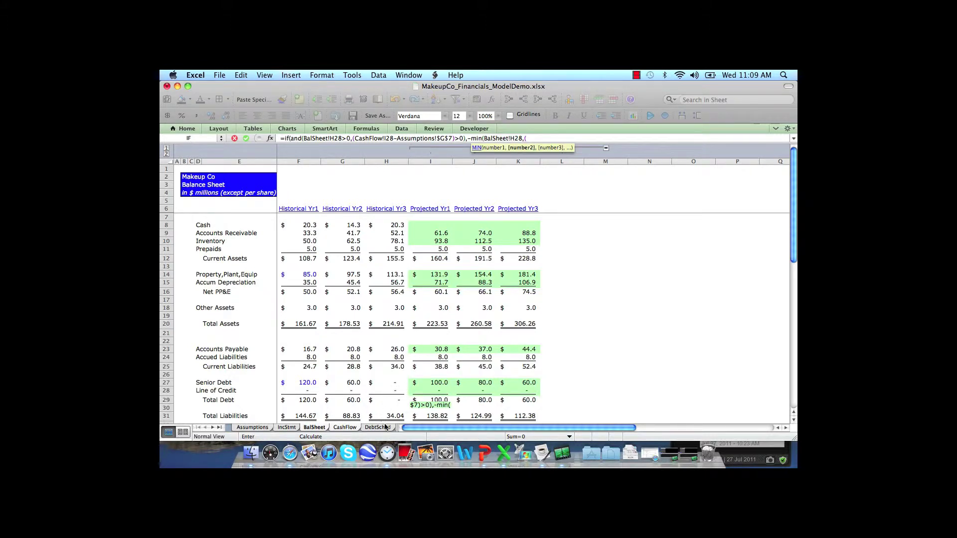
click(349, 428)
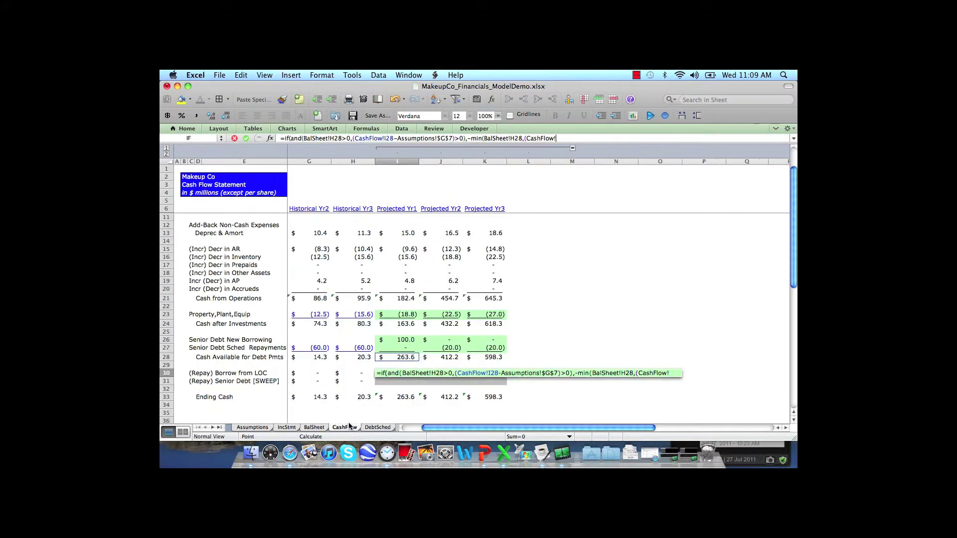
click(403, 357)
text(-)
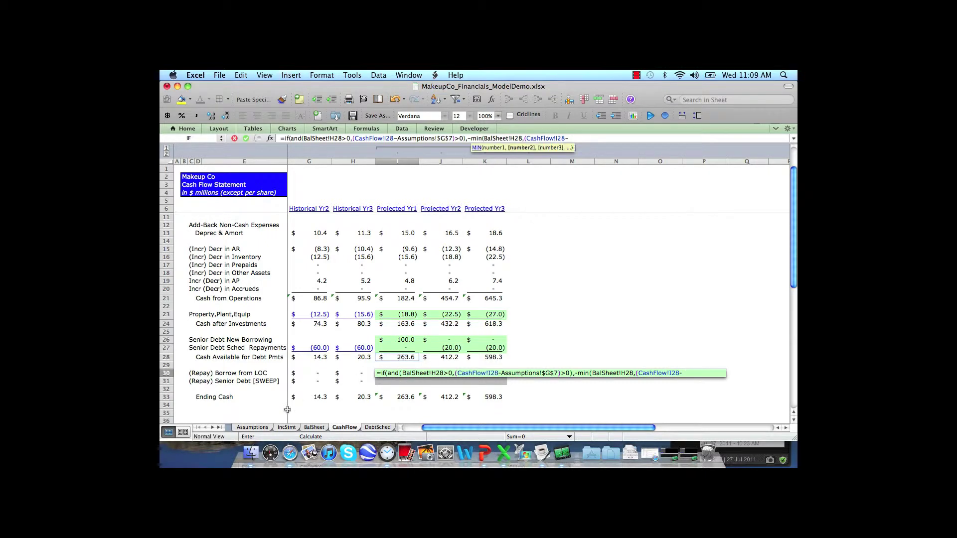
click(252, 428)
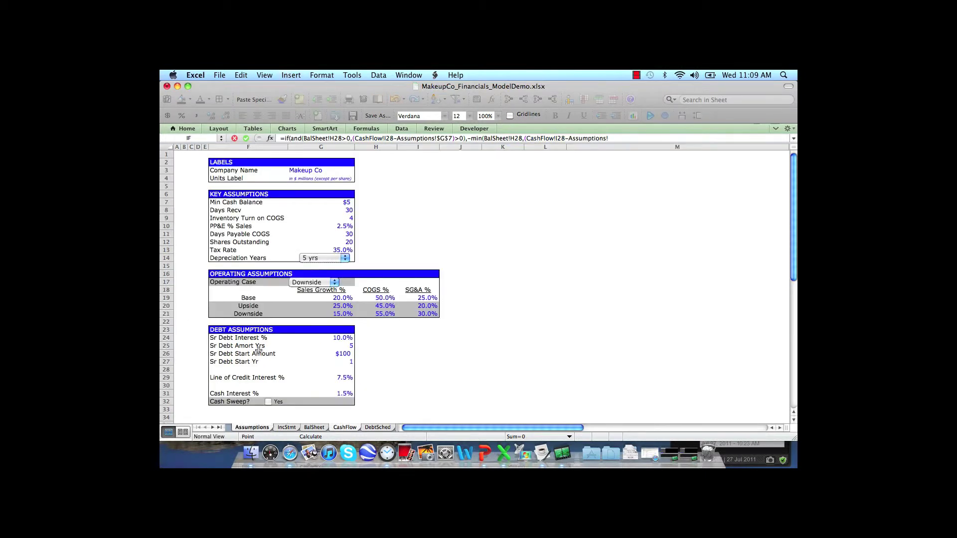
click(338, 204)
key(super+t)
text()),)
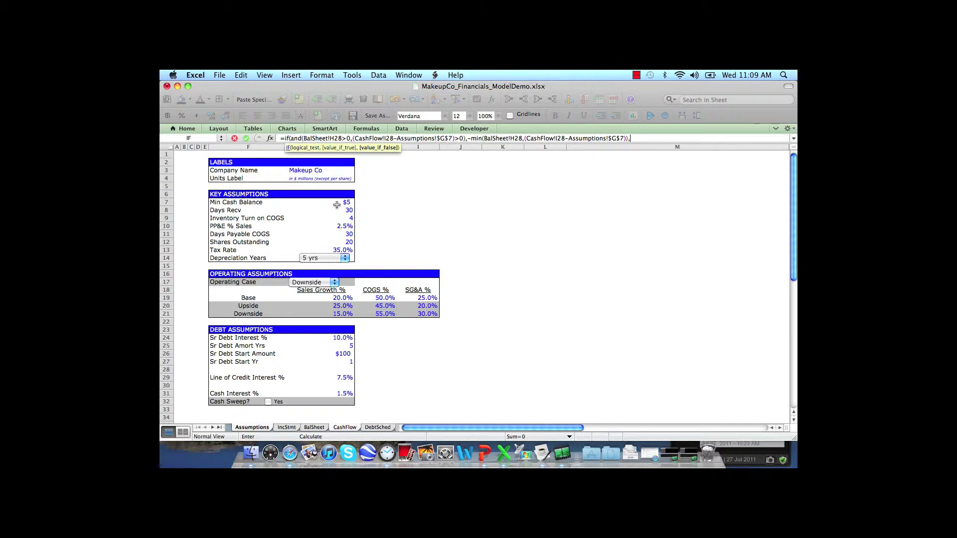
- Begin the IF formula's value if false with -MIN(0,CashFlow!I28- using Projected Yr1 Cash Available for Debt Pmts
text(-min()
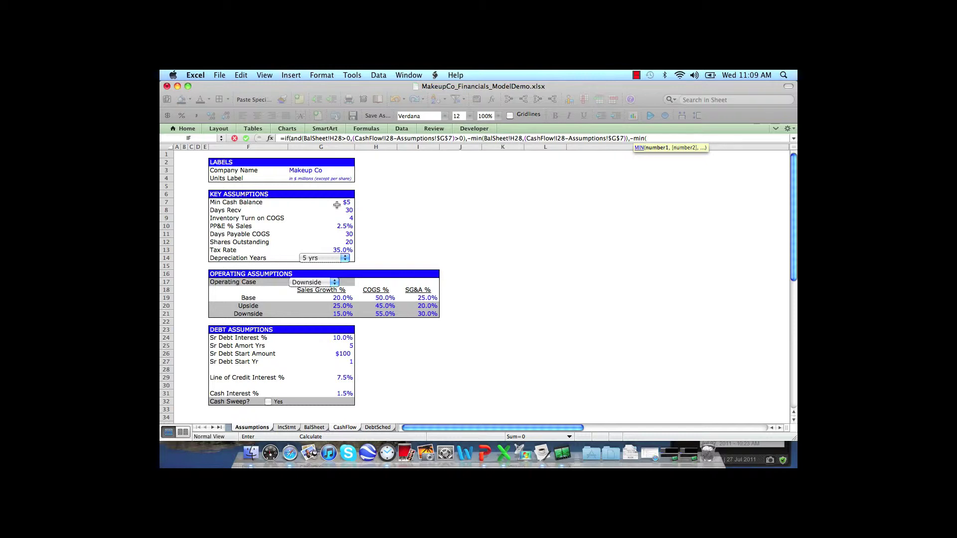
text(0,)
click(345, 427)
click(399, 357)
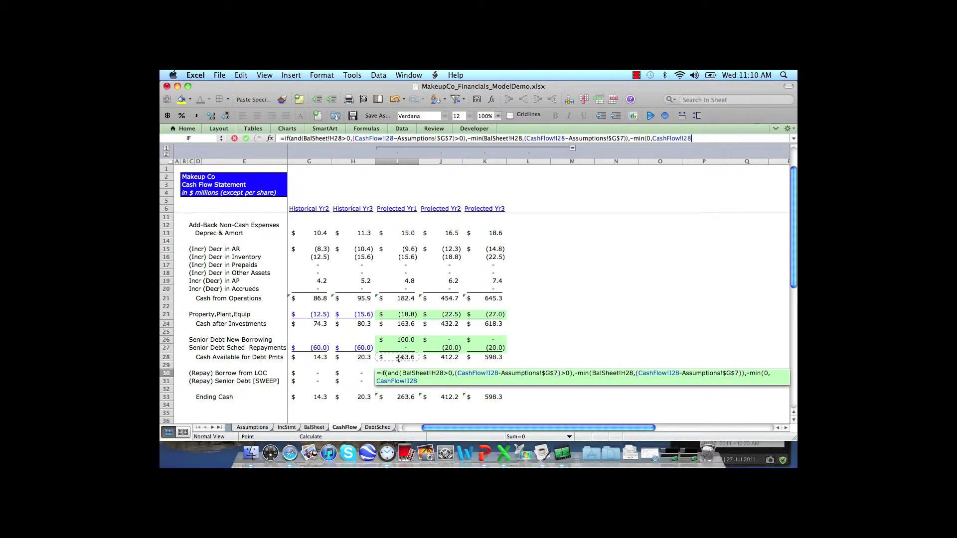
text(-)
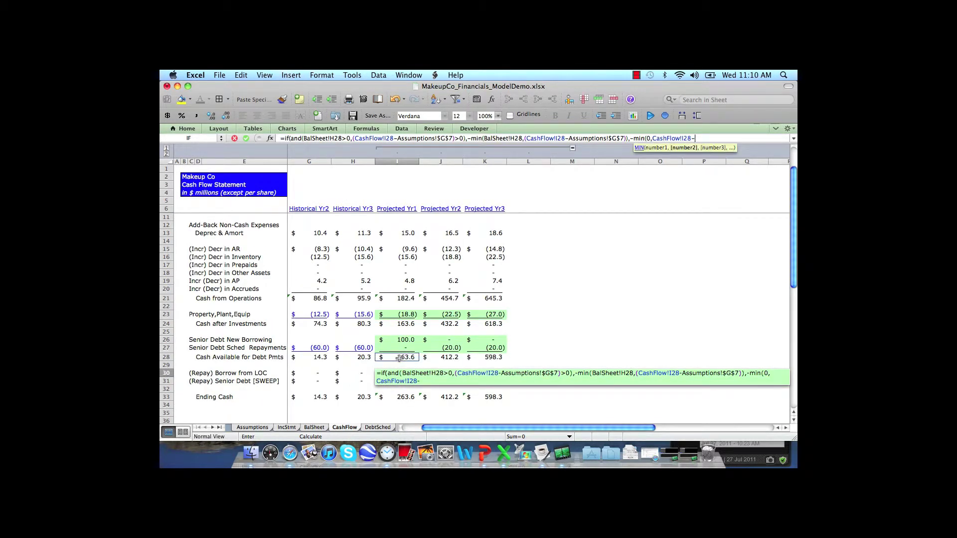
click(259, 428)
click(339, 208)
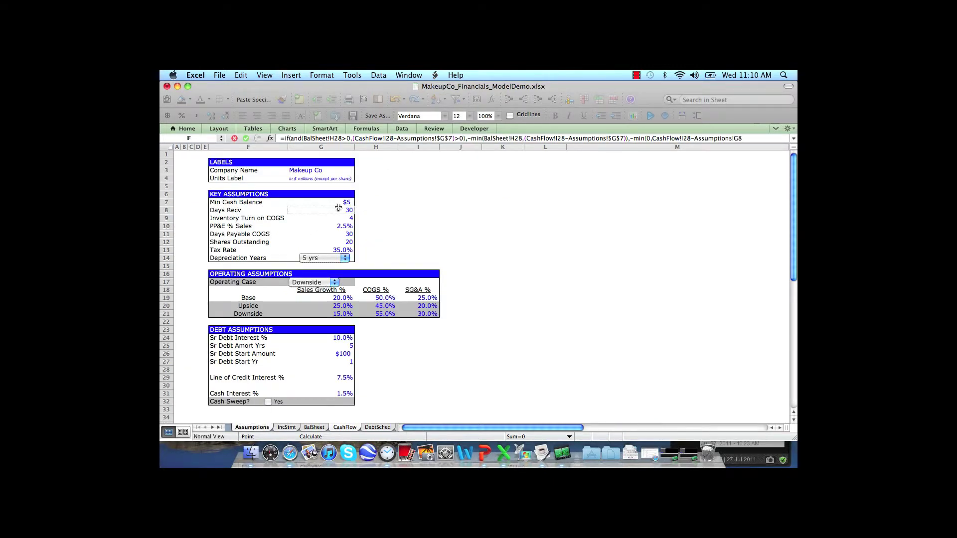
click(339, 201)
key(super+t)
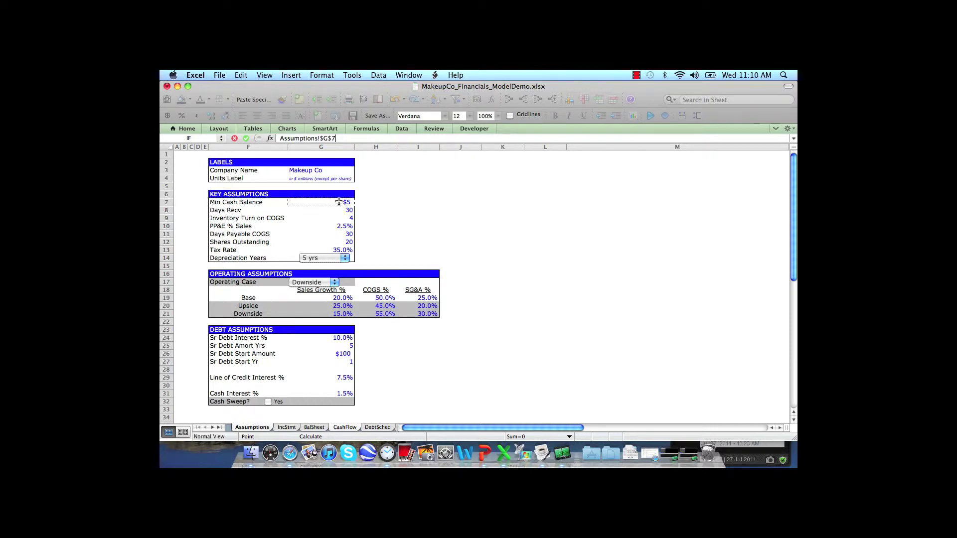
key(BackSpace)
key(BackSpace)
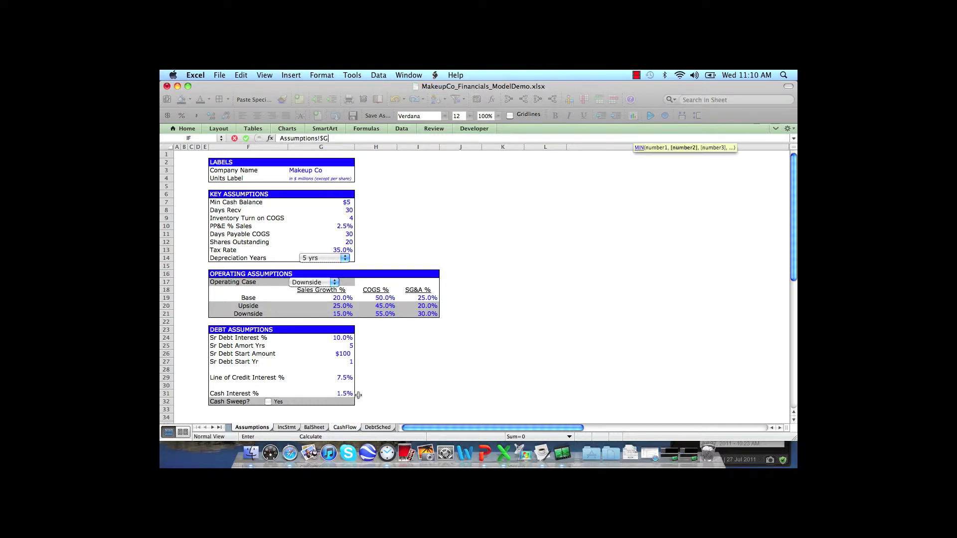
text(+)
click(345, 427)
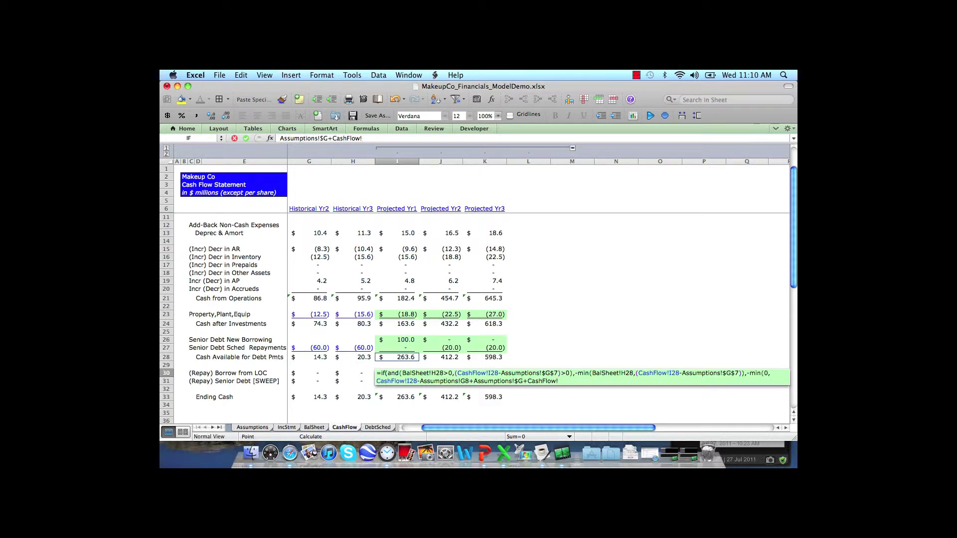
key(BackSpace)
key(BackSpace)
key(BackSpace)
key(BackSpace)
key(BackSpace)
key(BackSpace)
key(BackSpace)
key(BackSpace)
key(BackSpace)
key(BackSpace)
key(BackSpace)
key(BackSpace)
key(BackSpace)
key(BackSpace)
key(BackSpace)
key(BackSpace)
key(BackSpace)
key(BackSpace)
key(BackSpace)
key(BackSpace)
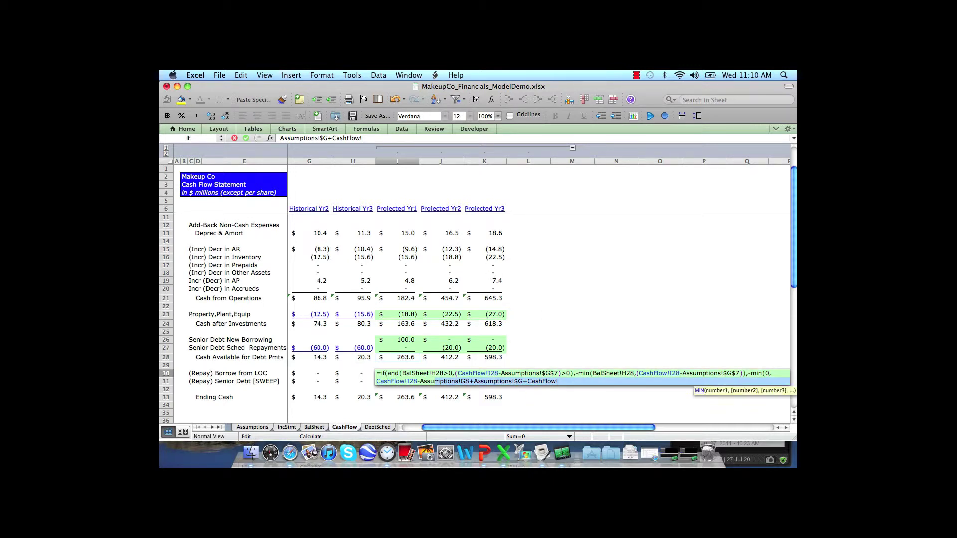
key(BackSpace)
key(BackSpace)
key(BackSpace)
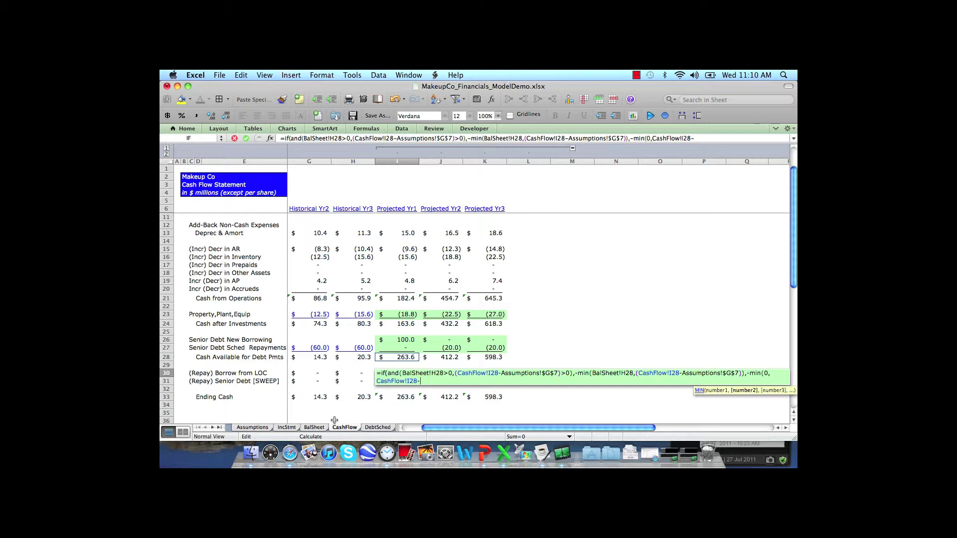
- Complete the value-if-false term with the absolute Min Cash Balance reference Assumptions!$G$7 and enter the line of credit formula
click(257, 427)
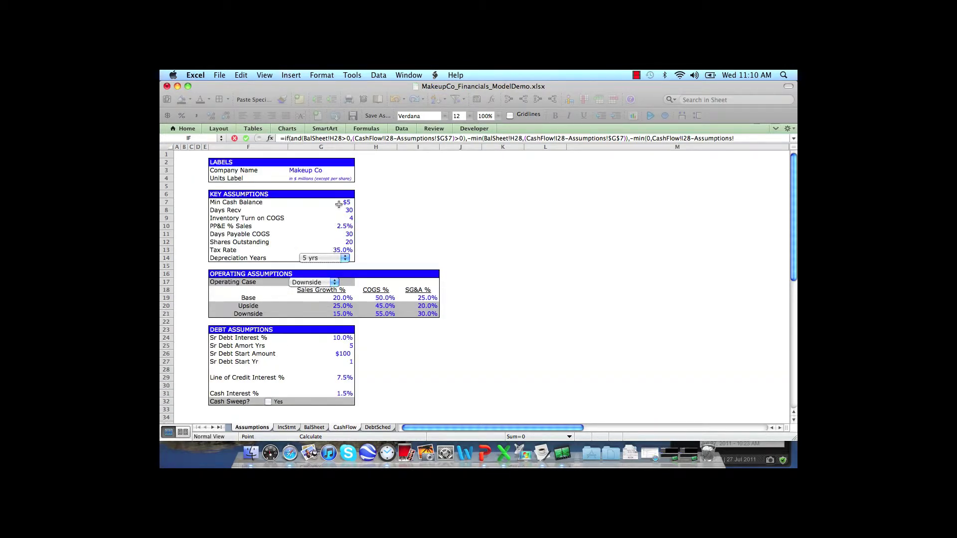
key(super+t)
text())
key(Return)
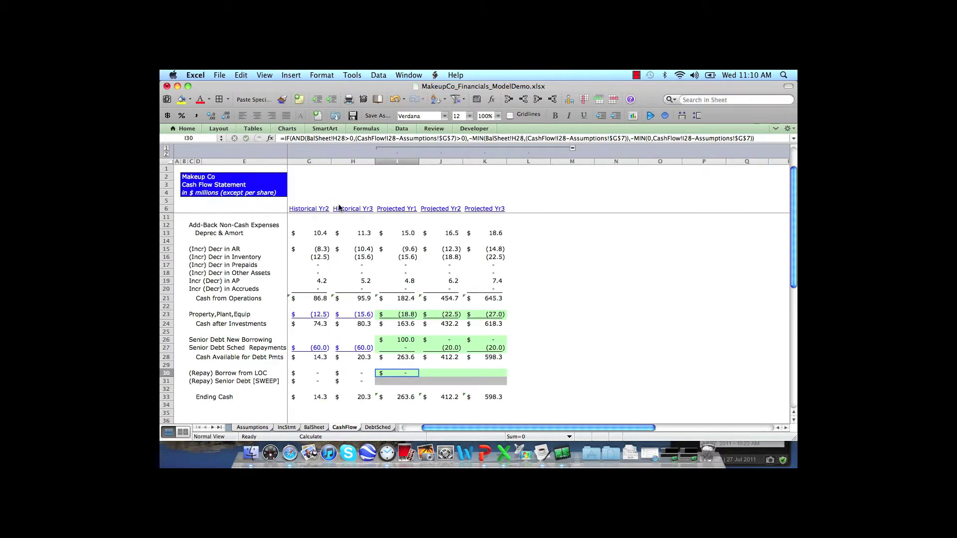
- Copy the Projected Yr1 (Repay) Borrow from LOC formula across to Projected Yr2 and Yr3
key(super+c)
key(Right)
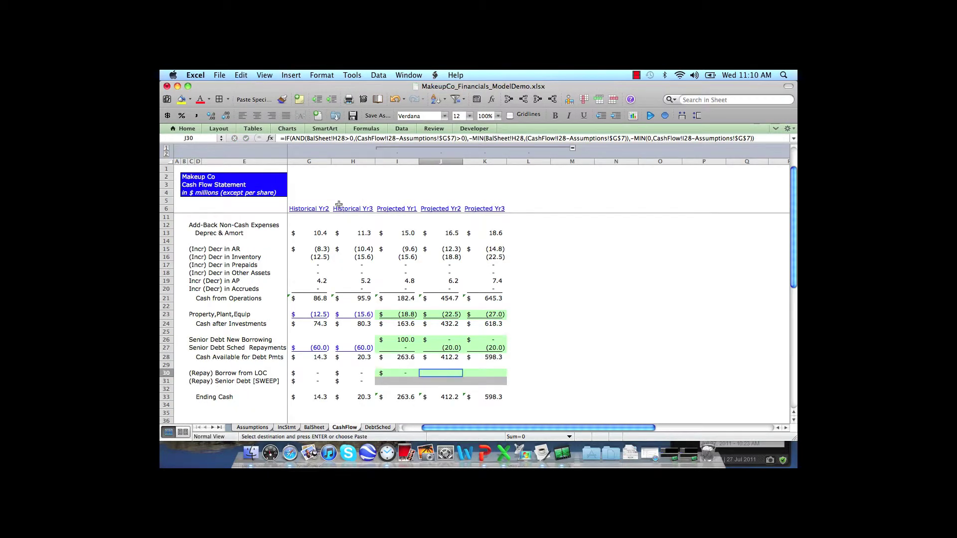
key(super+v)
key(Right)
key(super+v)
key(Escape)
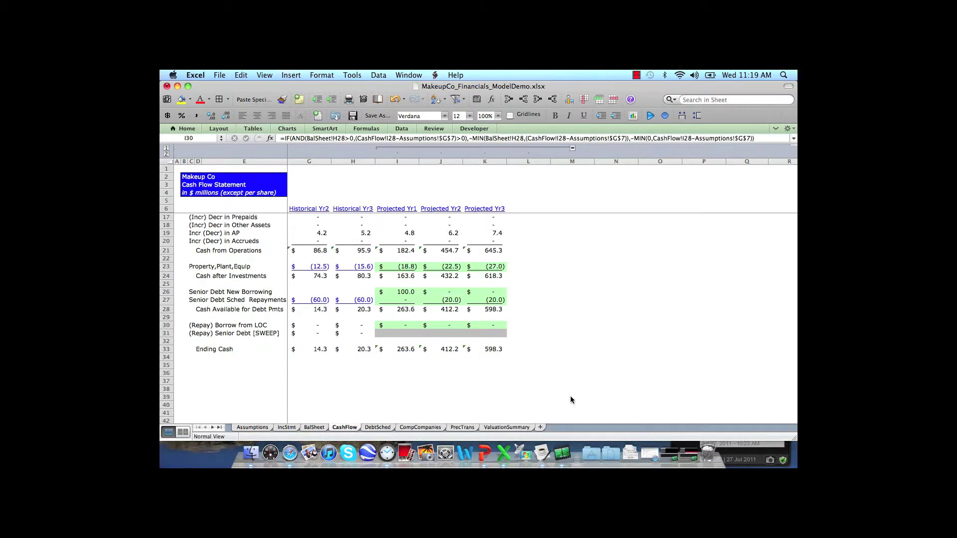
key(Right)
key(Right)
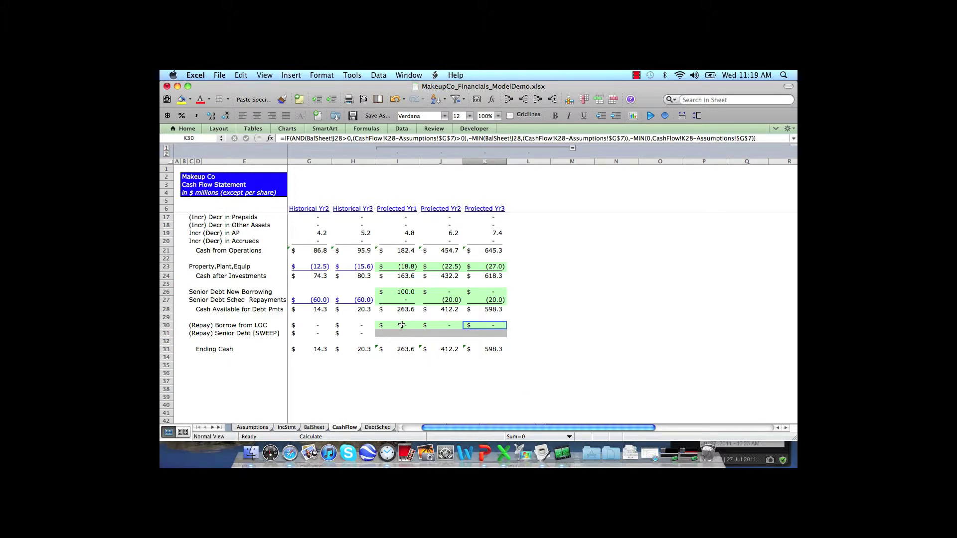
- On the debt schedule, link the line of credit's Projected Yr1 Sweep to (Repay) Borrow from LOC with =CashFlow!I30
click(377, 427)
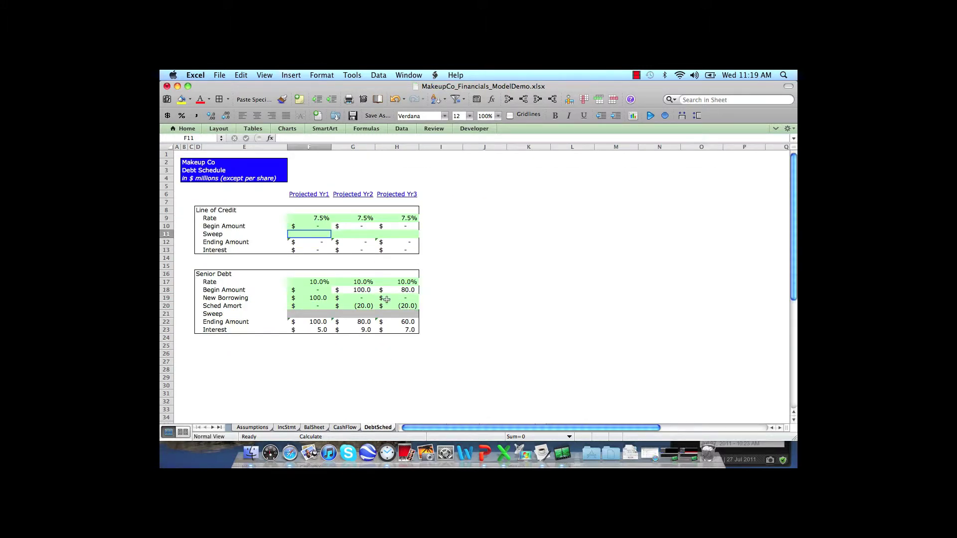
text(=)
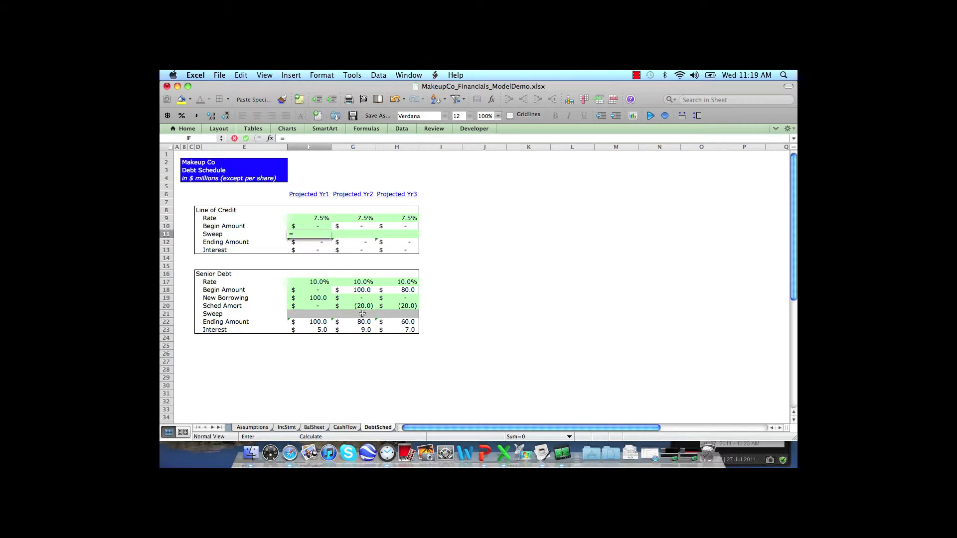
click(352, 428)
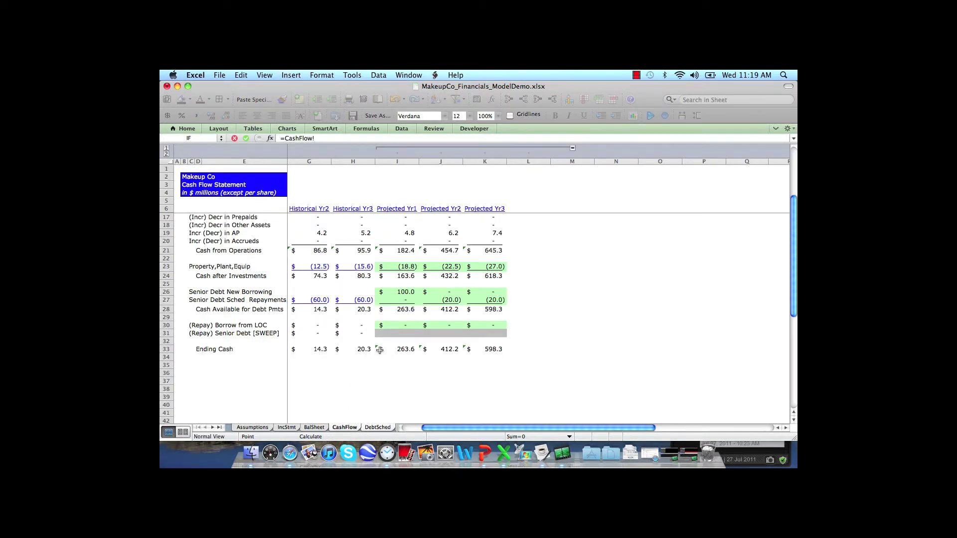
click(400, 325)
key(Return)
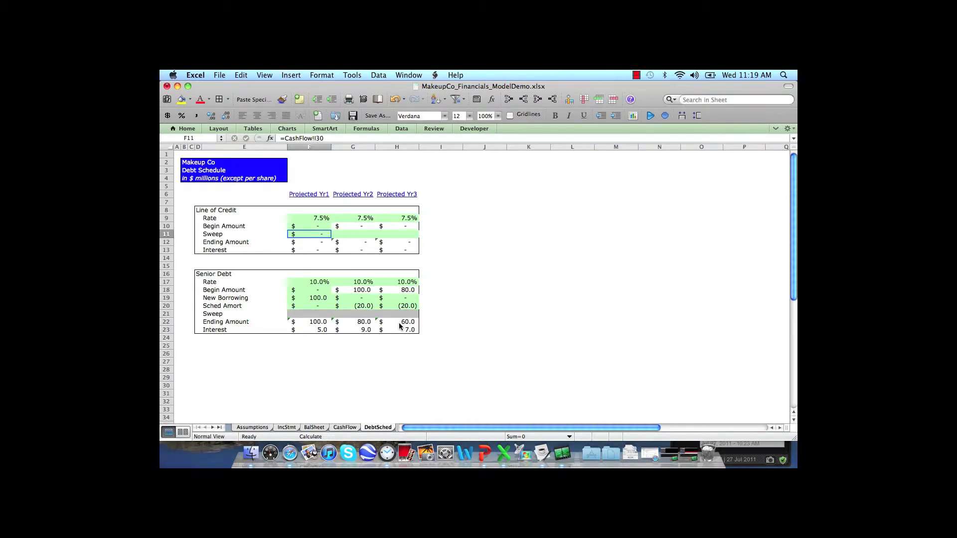
- Copy the line of credit's Projected Yr1 Sweep formula across to Projected Yr2 and Yr3
key(Up)
key(super+c)
key(Right)
key(super+v)
key(Right)
key(super+v)
key(Escape)
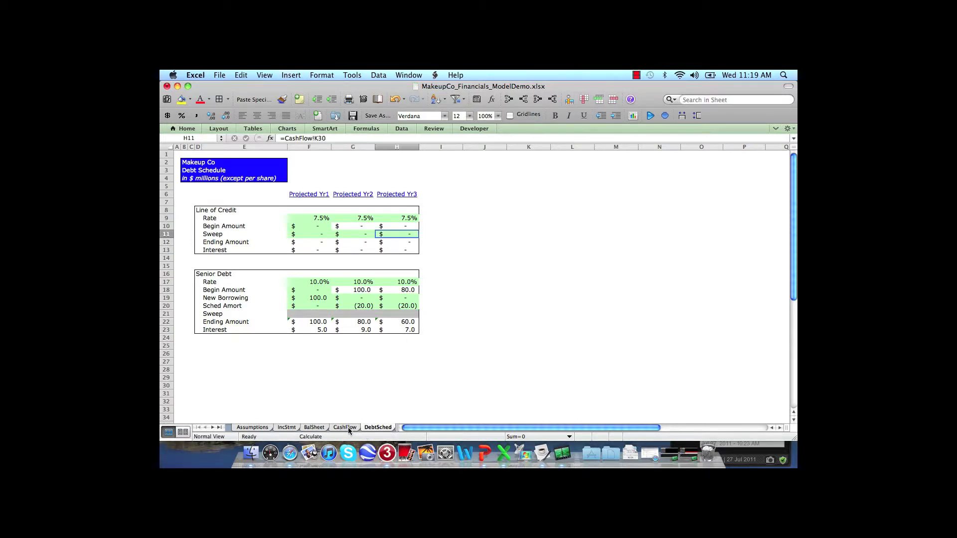
- Link the balance sheet's Projected Yr1 Cash to the cash flow statement's Ending Cash with =CashFlow!I33
click(316, 427)
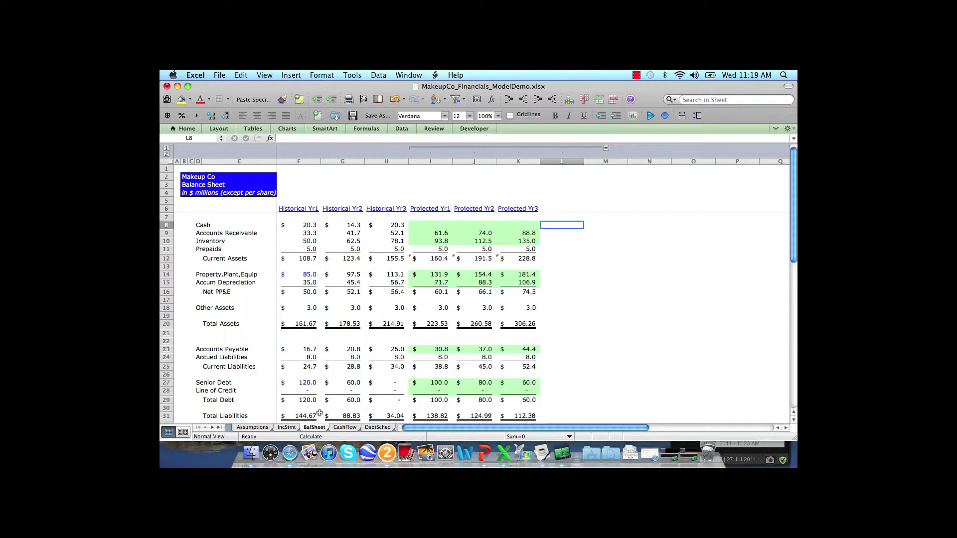
click(437, 225)
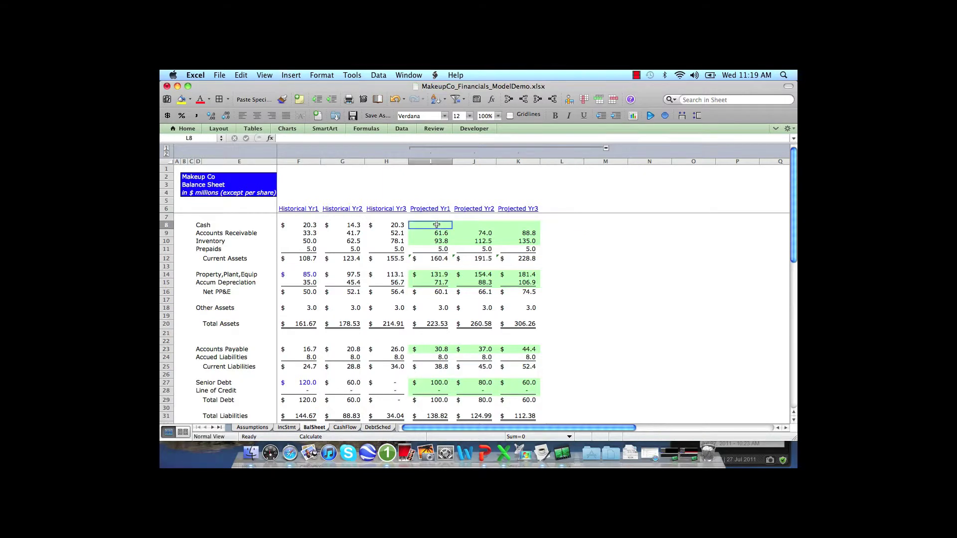
click(347, 427)
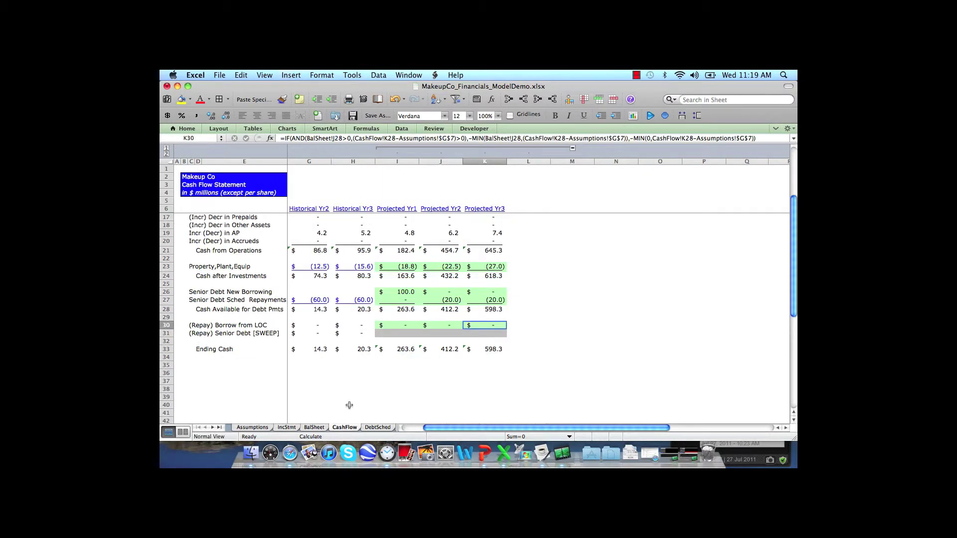
click(403, 351)
click(314, 427)
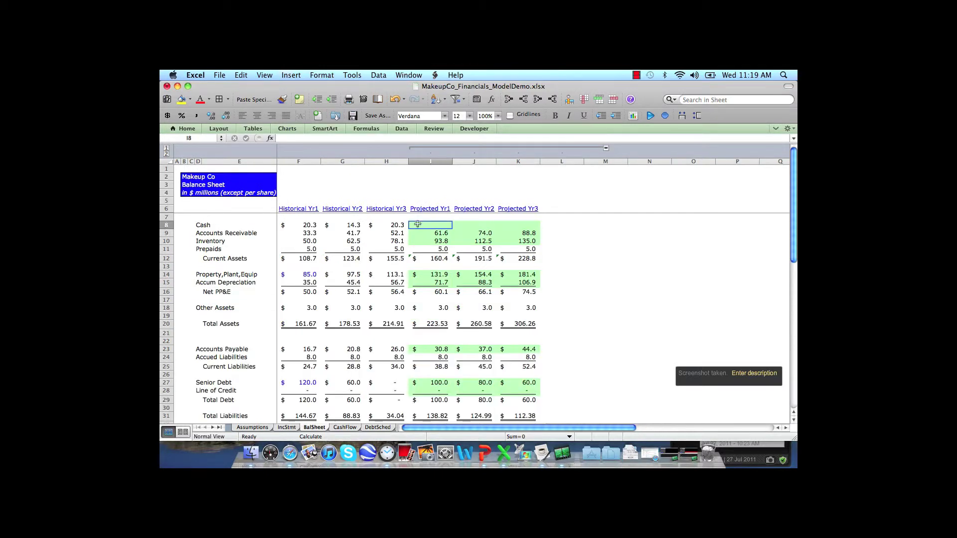
text(=)
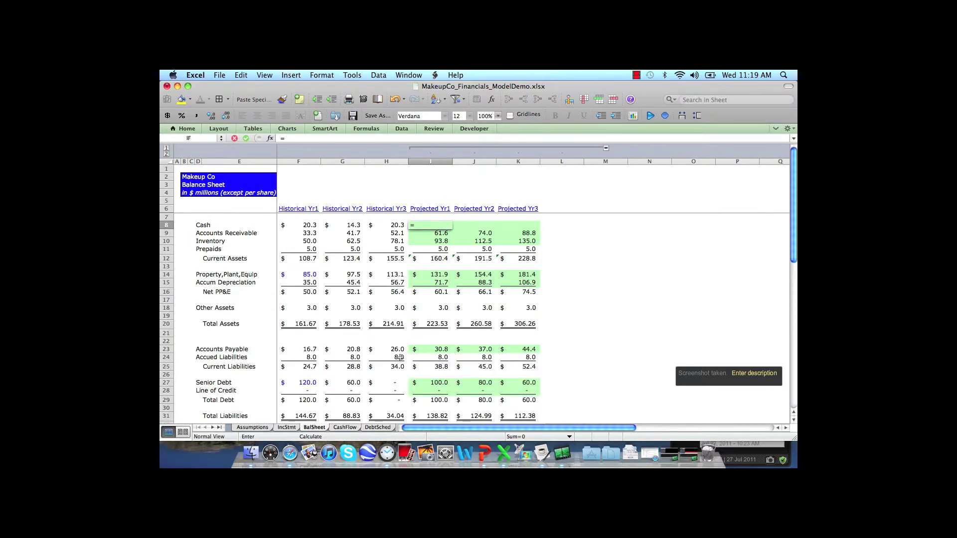
click(347, 428)
click(396, 351)
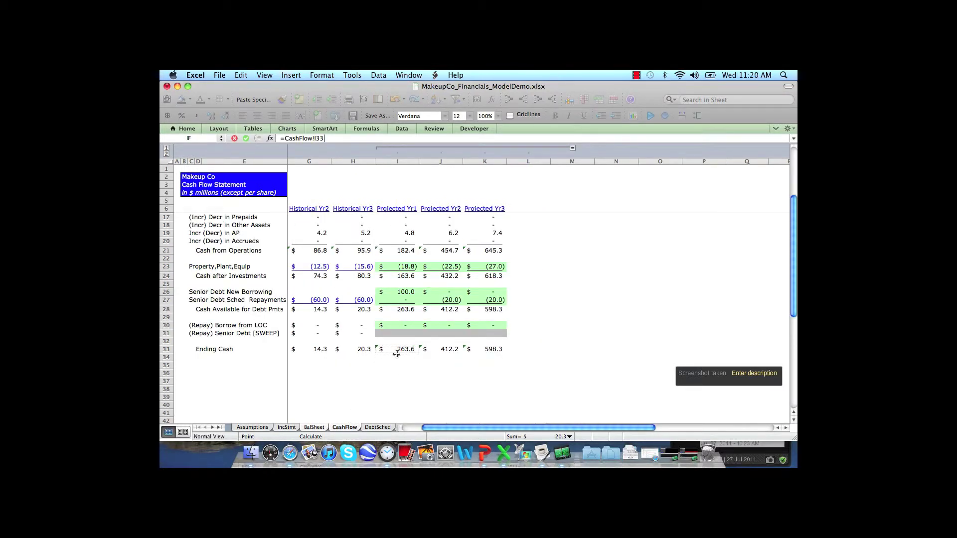
key(Return)
- Copy the balance sheet's Projected Yr1 Cash link across to Projected Yr2 and Yr3
key(super+c)
key(Right)
key(super+v)
key(Right)
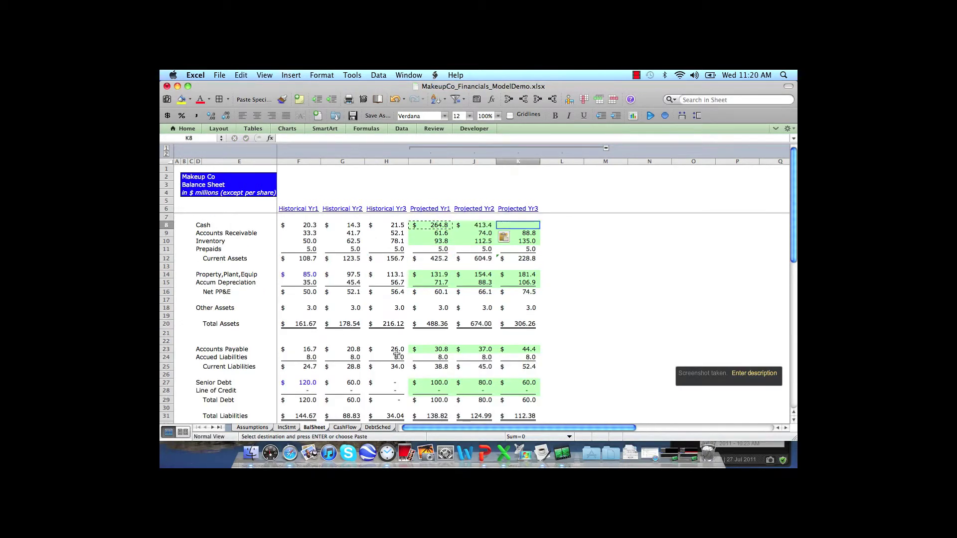
key(super+v)
- On the income statement, copy the Historical Yr3 Interest Income formula across to Projected Yr1, Yr2 and Yr3
click(292, 428)
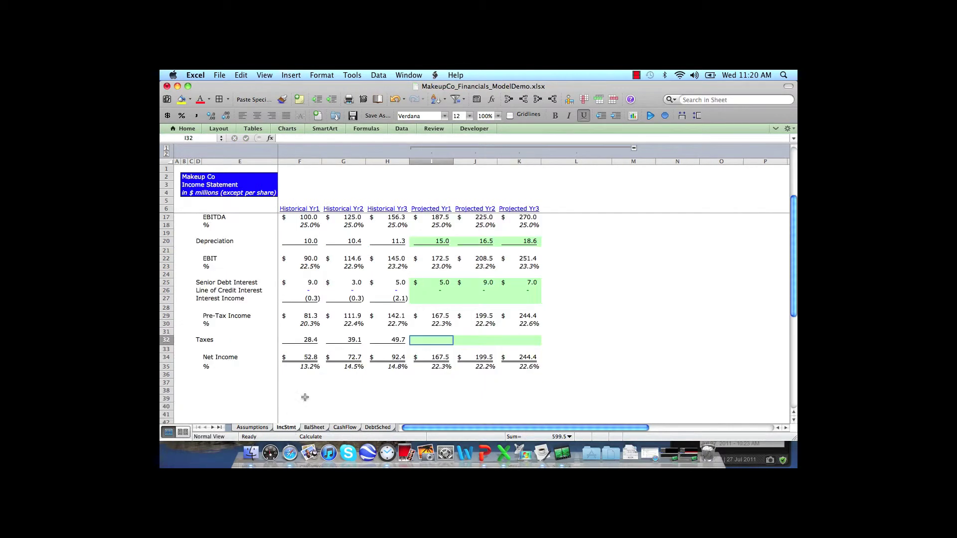
click(437, 299)
key(Left)
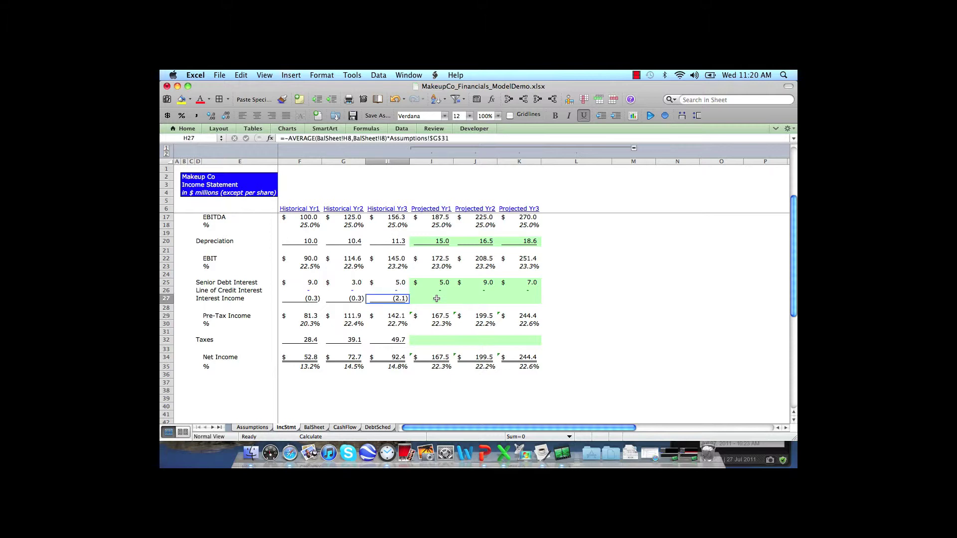
key(super+c)
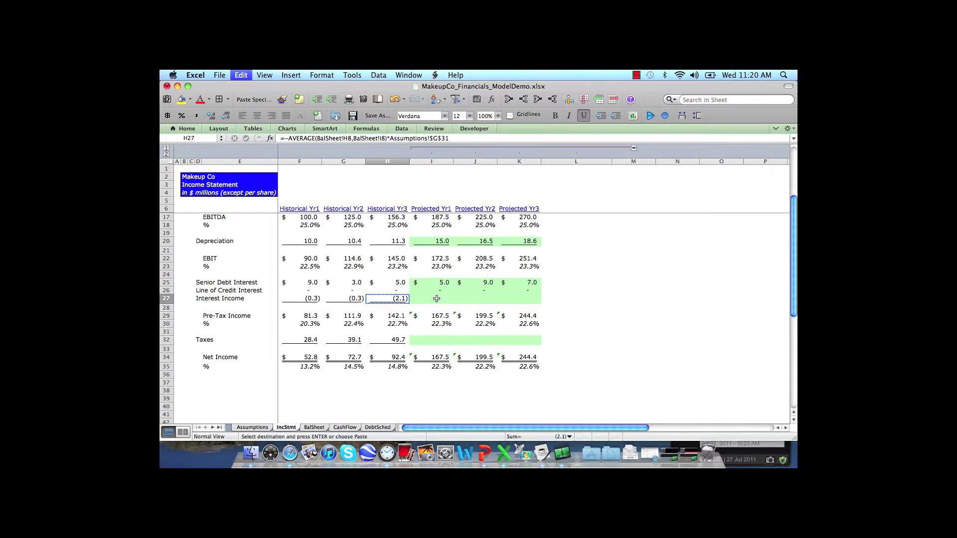
key(Right)
key(super+v)
key(Right)
key(super+v)
key(Right)
key(Return)
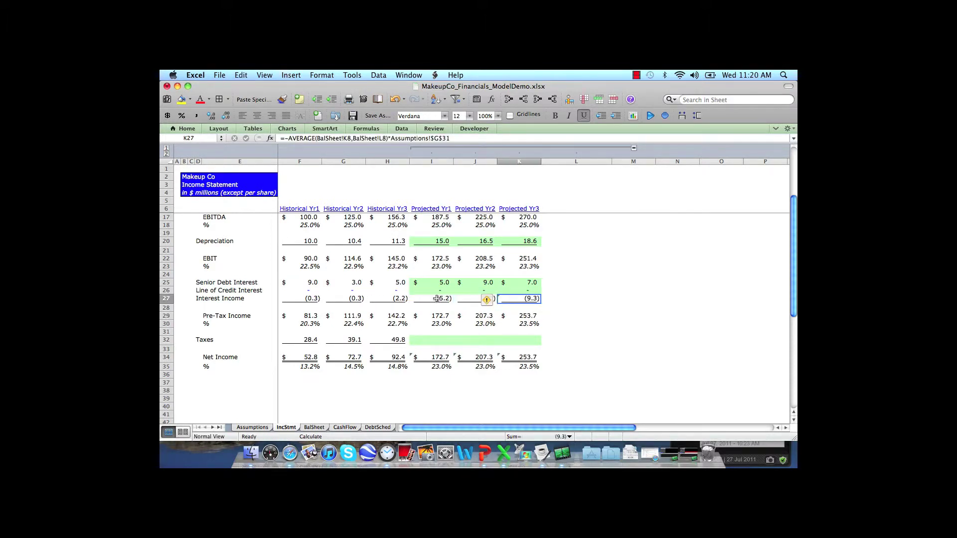
- Examine the Projected Yr1 Interest Income formula and its sources: the balance sheet's Cash row and the Cash Interest % assumption
key(Left)
key(Left)
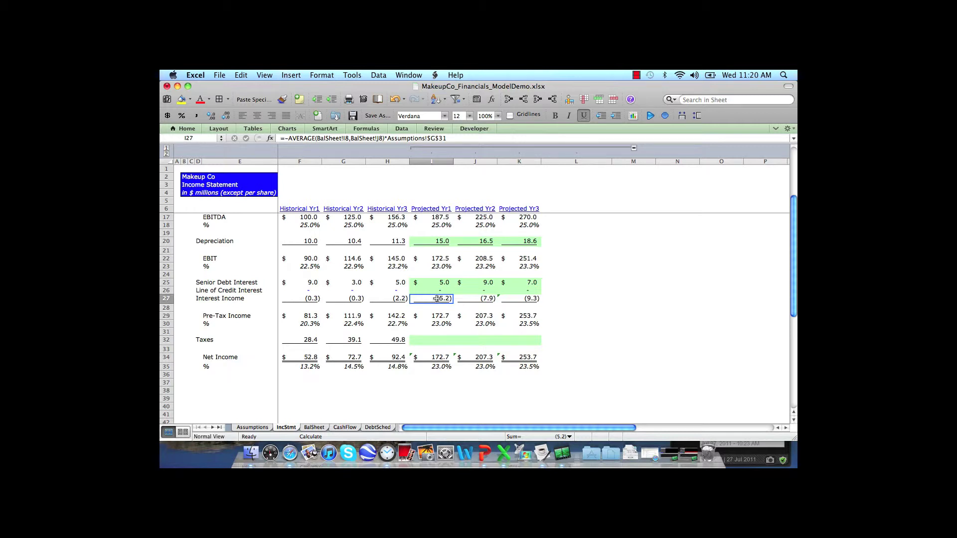
click(314, 428)
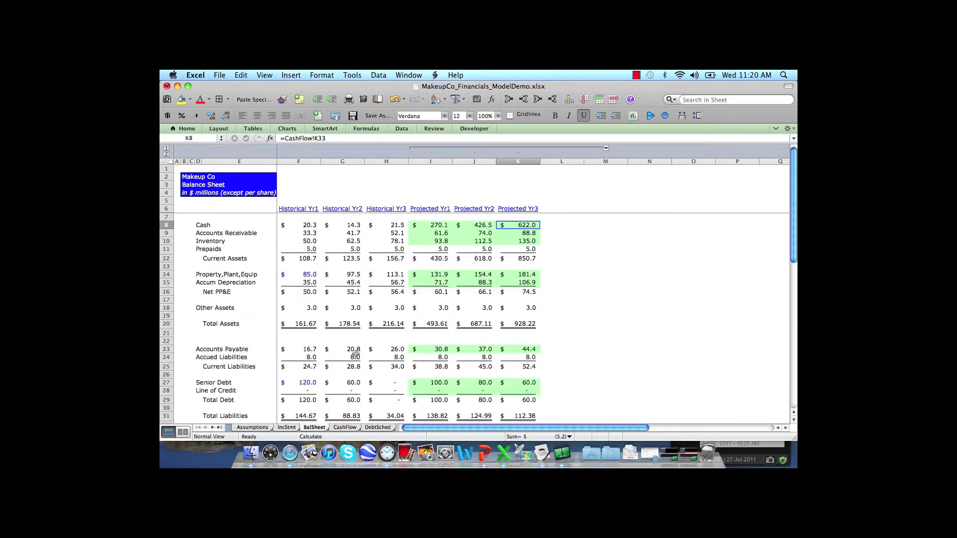
click(426, 229)
key(Right)
key(Left)
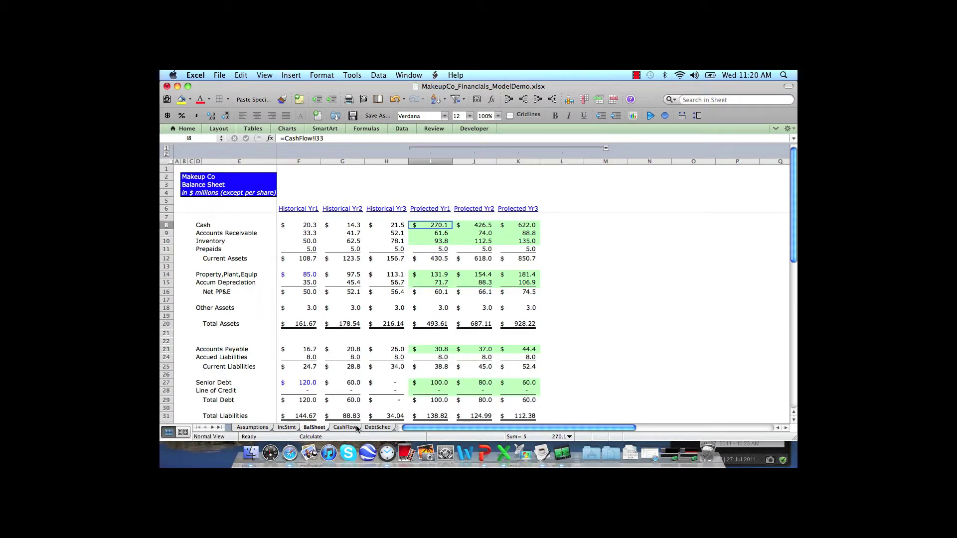
click(292, 428)
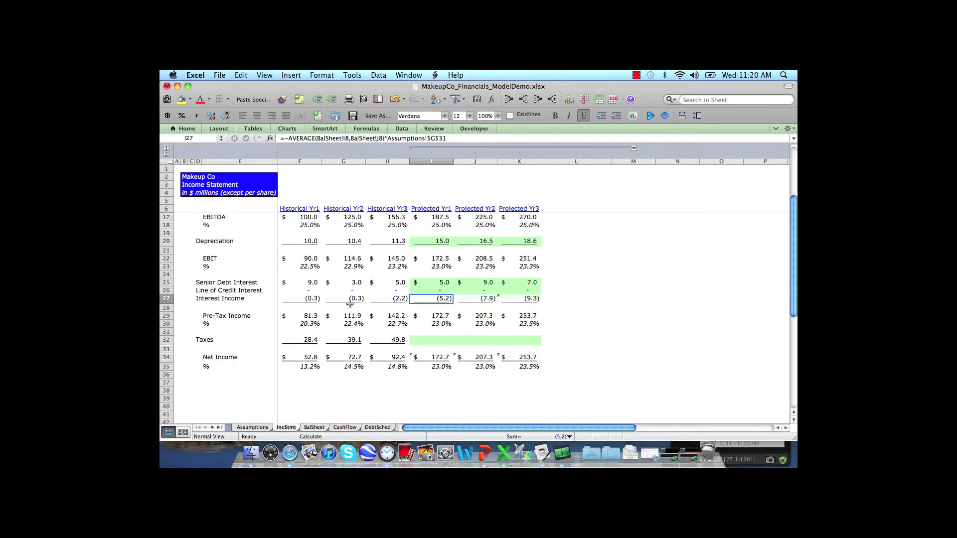
click(252, 427)
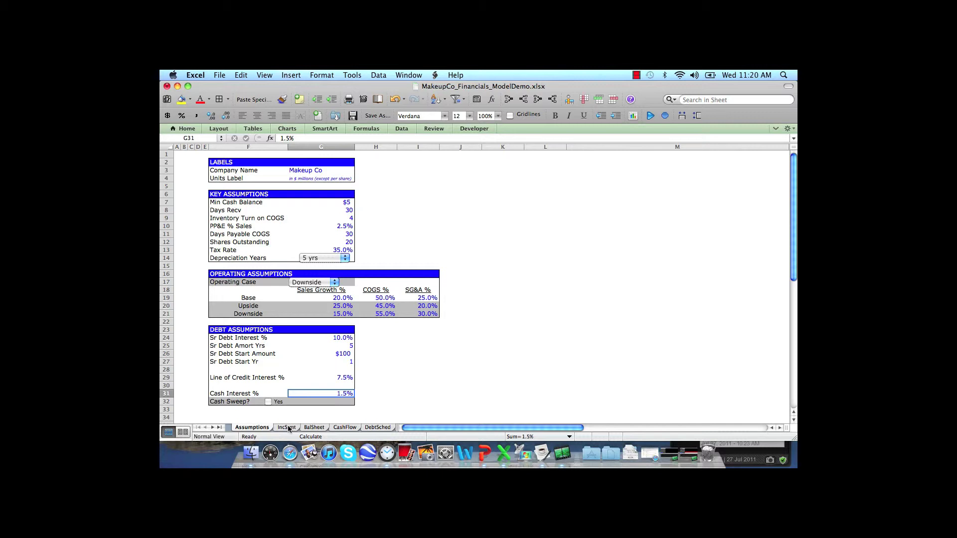
- Calculate Projected Yr1 Taxes on the income statement from Pre-Tax Income and the absolute Tax Rate reference with =I29*Assumptions!$G$13
click(288, 428)
key(Down)
key(Down)
key(Down)
key(Down)
key(Down)
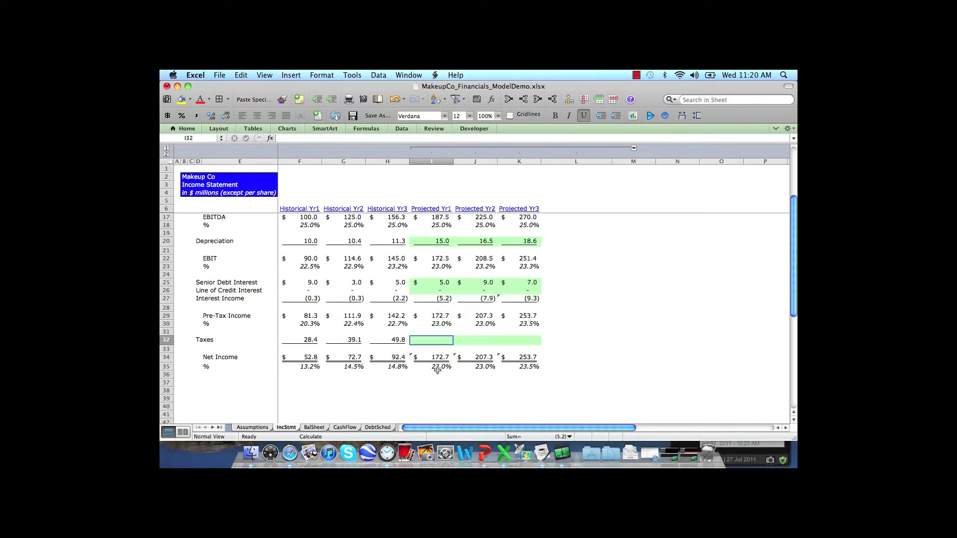
key(Left)
key(Right)
text(=)
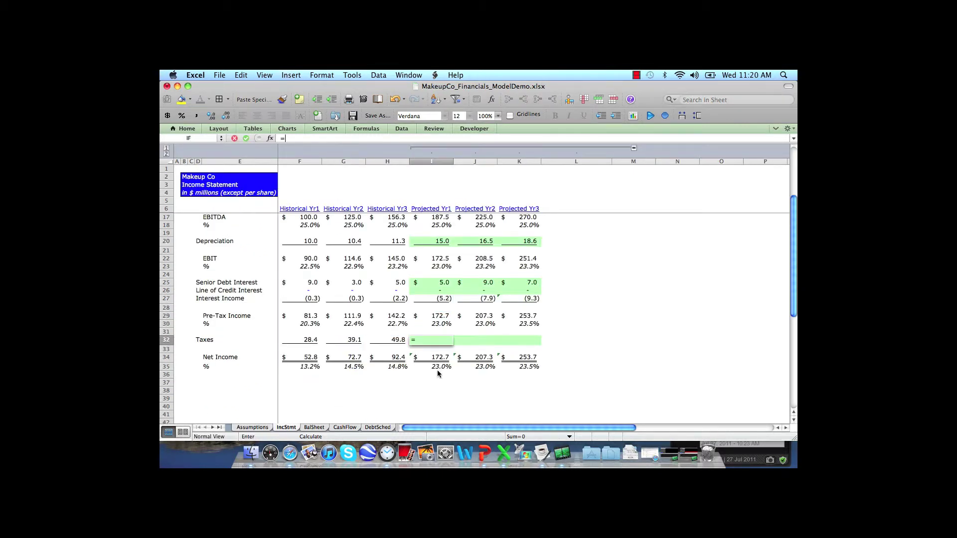
key(Up)
key(Up)
key(Up)
text(*)
click(256, 427)
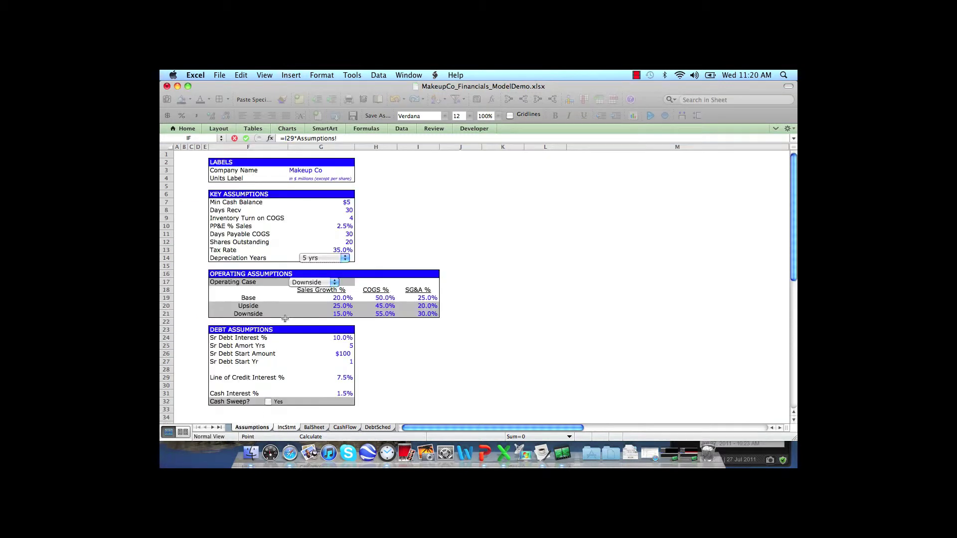
click(343, 250)
key(F4)
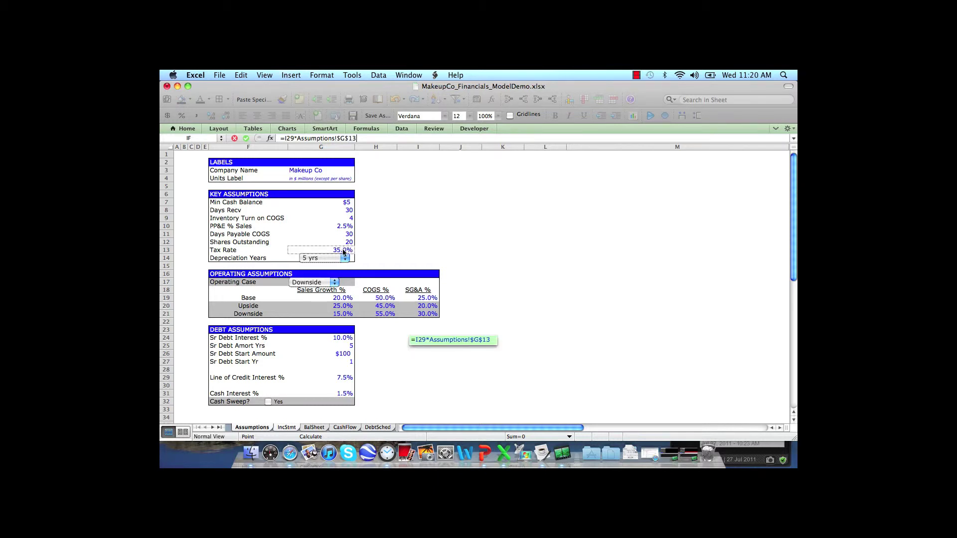
key(Return)
- Copy the Projected Yr1 Taxes formula across to Projected Yr2 and Yr3
key(super+c)
key(Right)
key(super+v)
key(Right)
key(super+v)
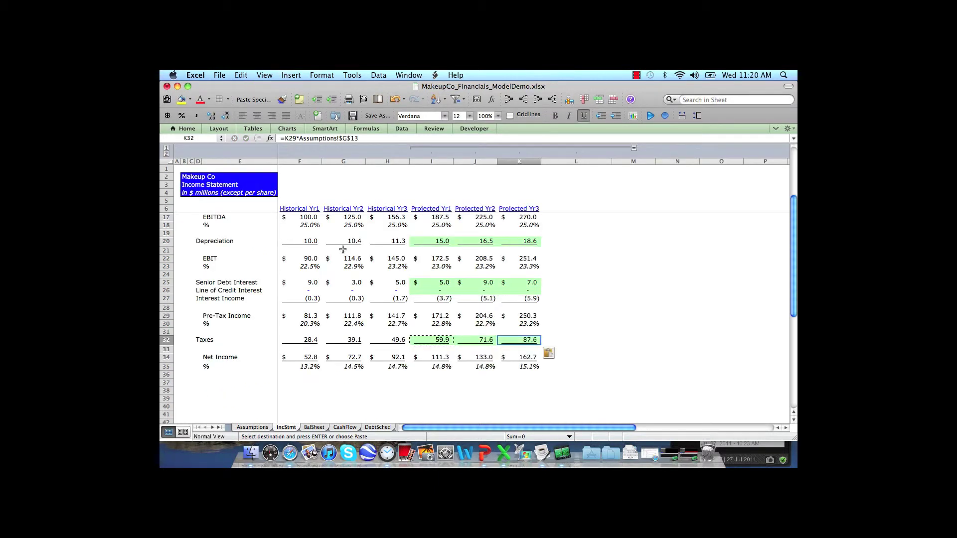
key(Escape)
- Review the projected Net Income formula and the balance sheet's Check and Line of Credit rows for the projected years
key(Left)
key(Left)
key(Down)
key(Down)
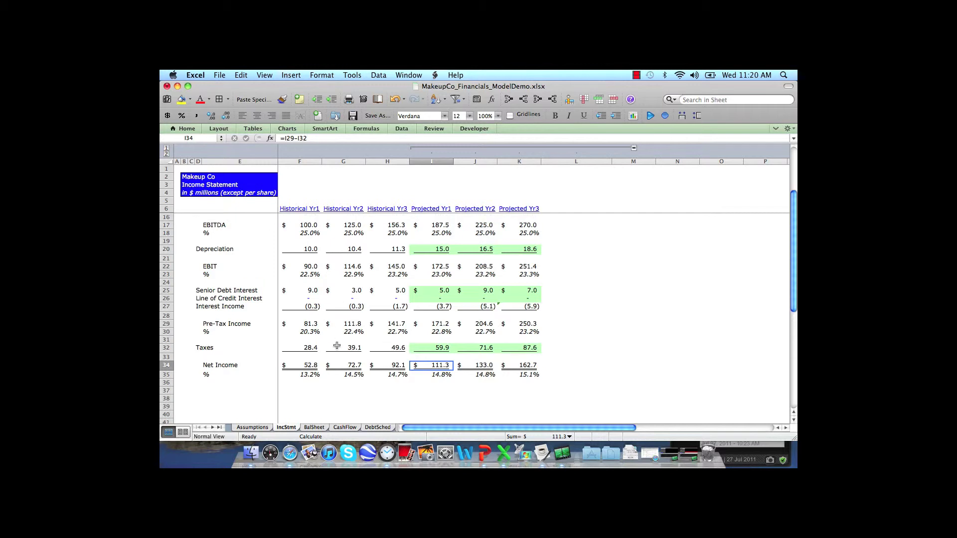
click(314, 428)
scroll(394, 349, down, 5)
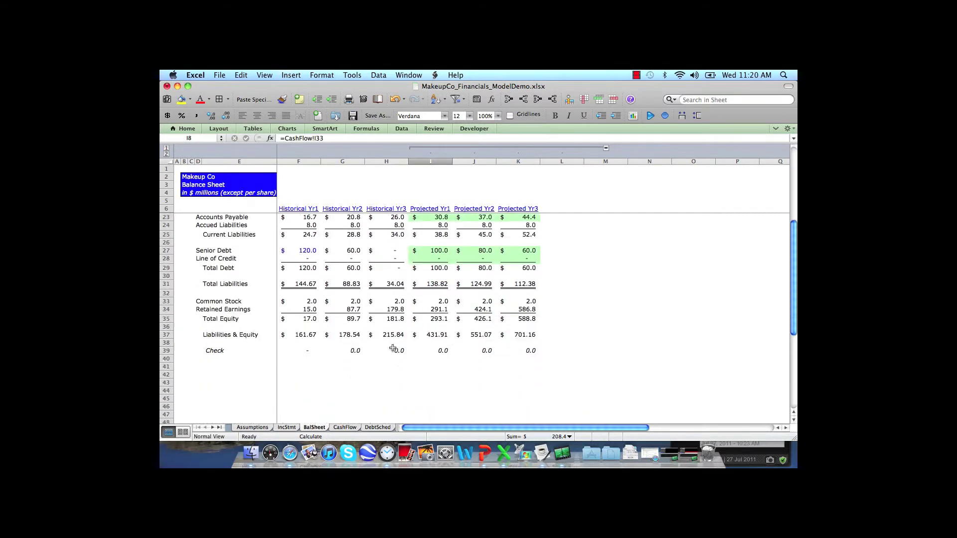
scroll(394, 349, up, 1)
click(435, 358)
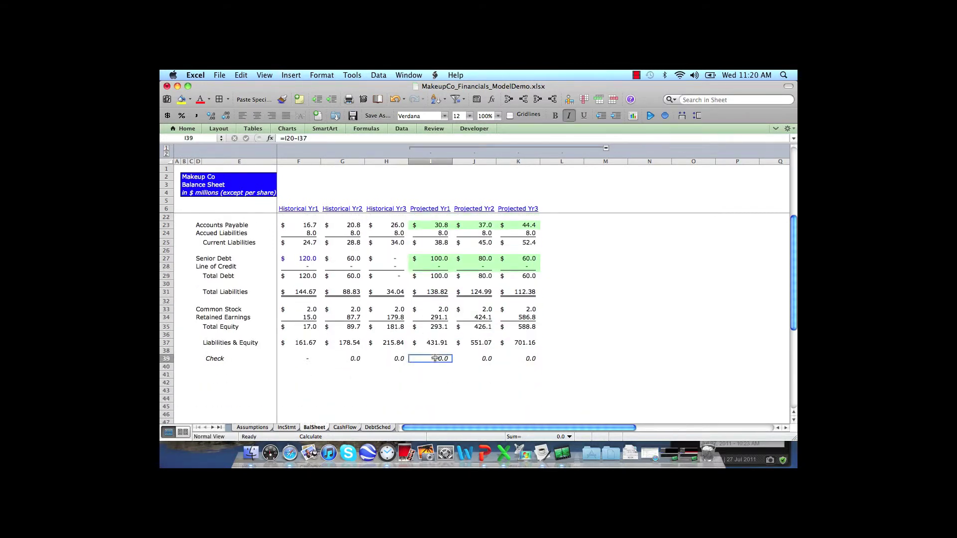
key(Right)
key(Right)
key(Right)
key(Left)
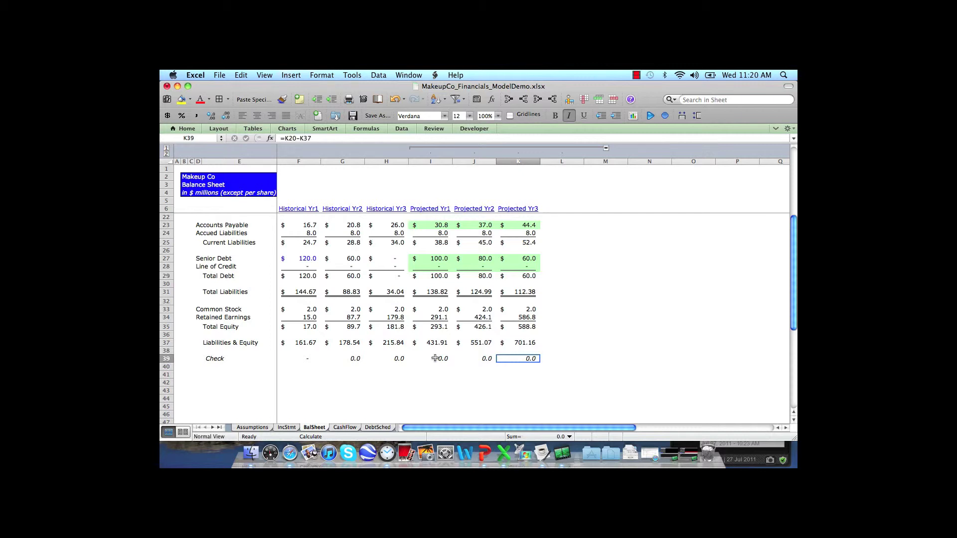
click(435, 266)
key(Right)
key(Right)
key(Right)
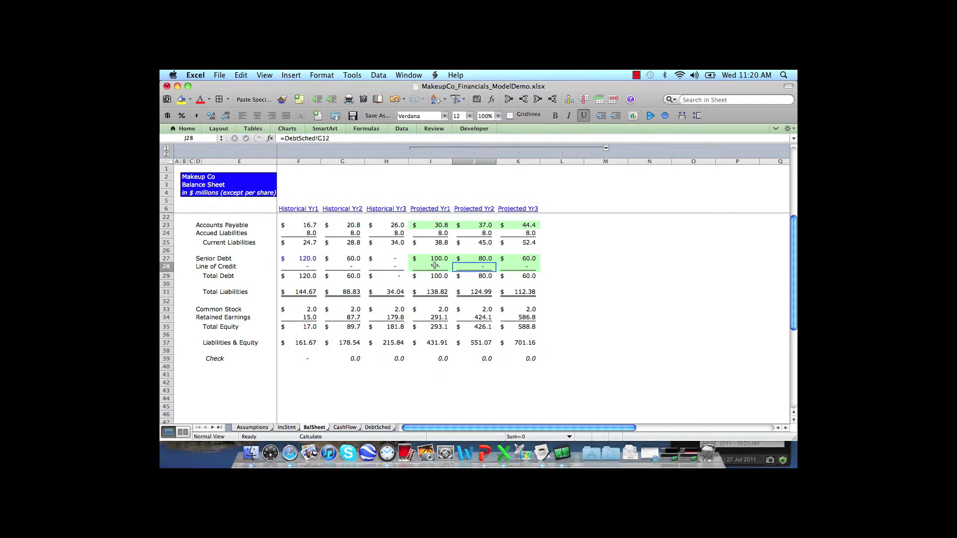
- Override the income statement's Projected Yr2 Cost of Goods Sold formula with =J8*0.9
click(286, 428)
scroll(499, 224, up, 3)
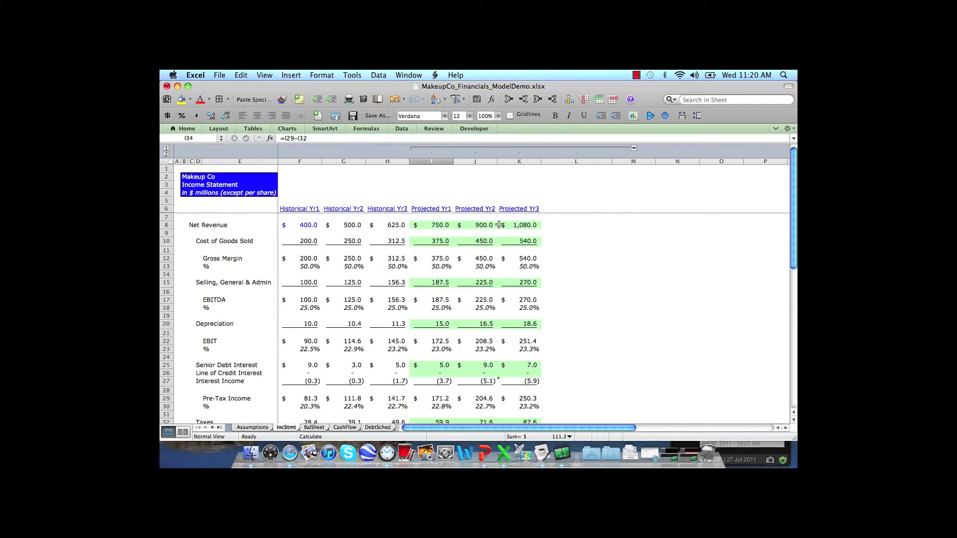
click(480, 241)
key(ctrl+u)
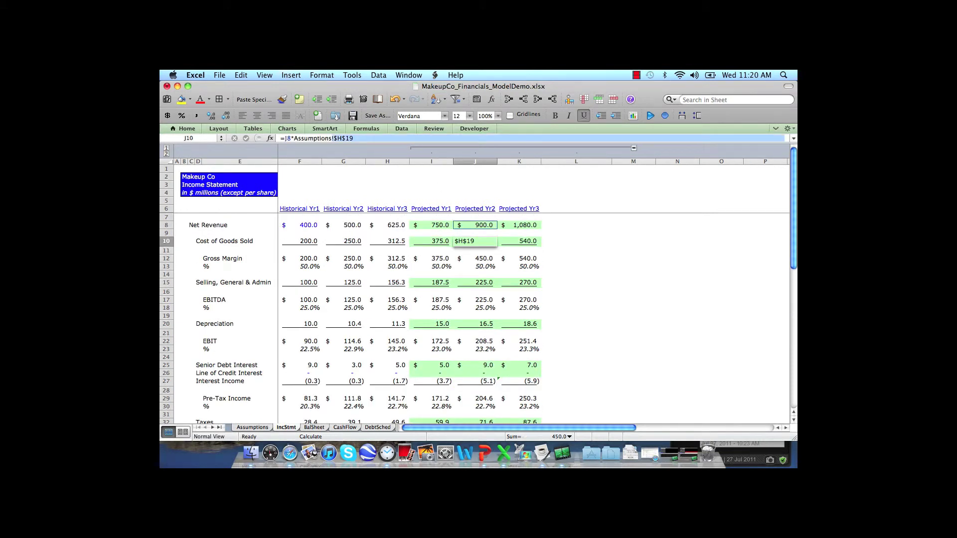
key(shift+Left)
key(shift+Left)
key(shift+Left)
key(shift+Left)
key(shift+Left)
key(shift+Left)
key(shift+Left)
key(shift+Left)
key(shift+Left)
key(shift+Left)
key(shift+Left)
key(shift+Left)
key(shift+Left)
key(shift+Left)
key(shift+Left)
key(shift+Left)
key(shift+Left)
key(BackSpace)
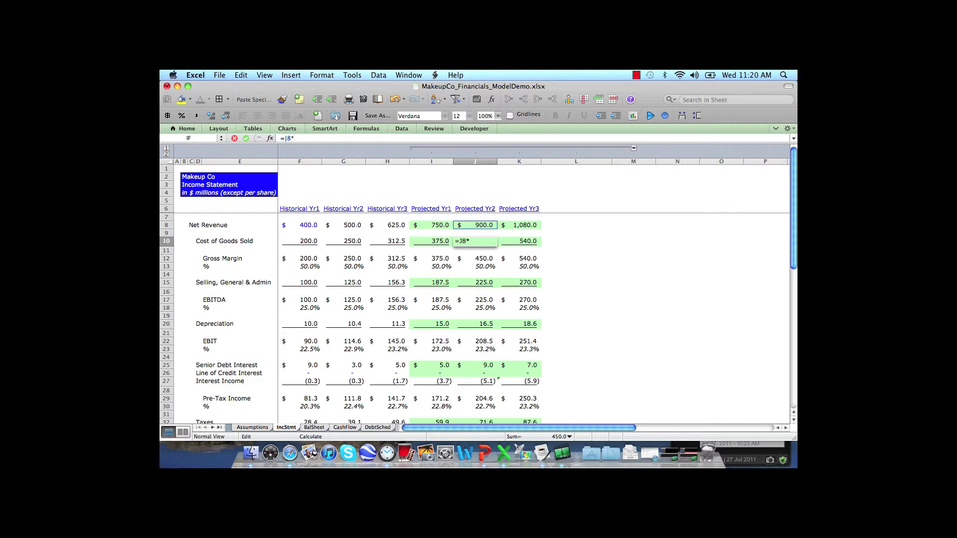
key(Return)
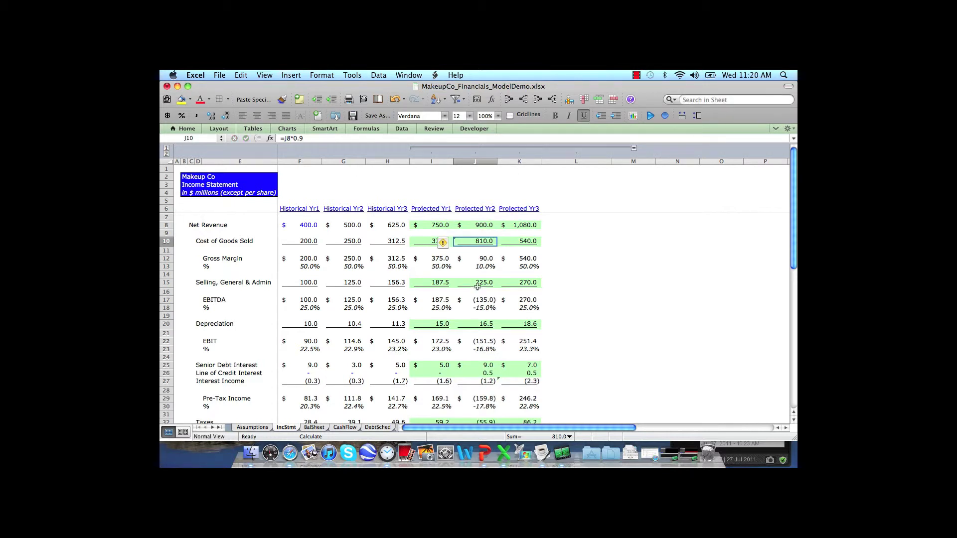
- Examine the income statement's Projected Yr2 EBITDA and Net Income under the overridden Cost of Goods Sold
click(484, 299)
scroll(482, 309, down, 4)
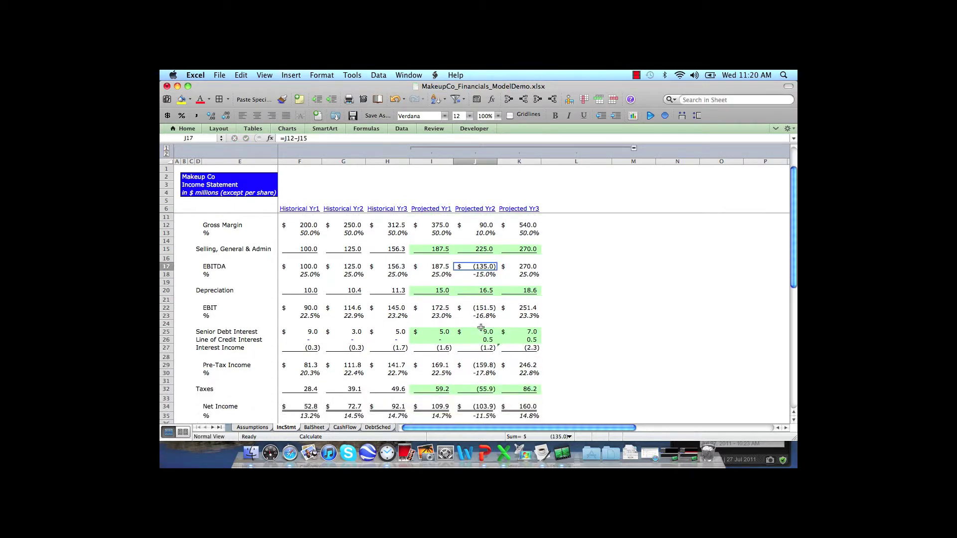
click(480, 406)
scroll(481, 390, down, 3)
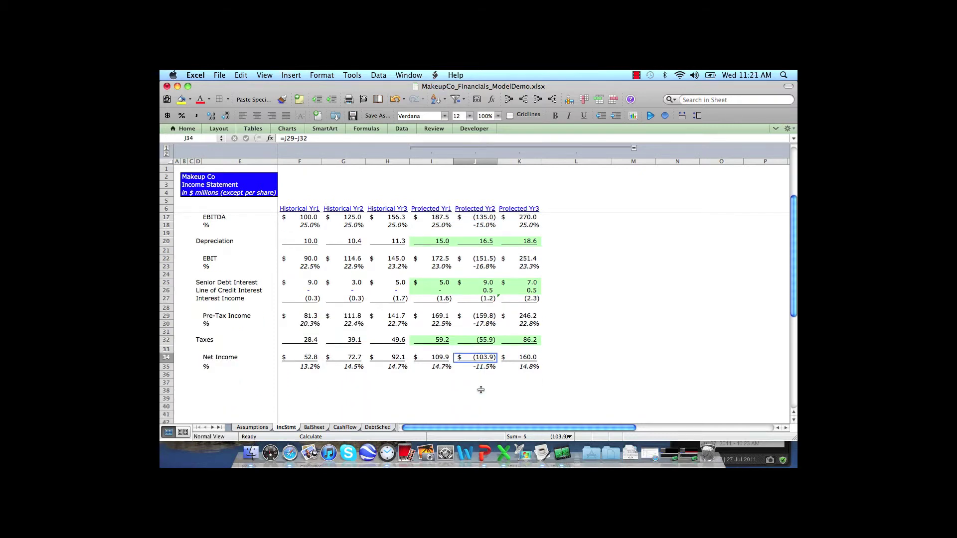
- Compare the balance sheet's Projected Yr1 and Yr2 Cash with the Min Cash Balance on the Assumptions sheet
key(ctrl+Page_Down)
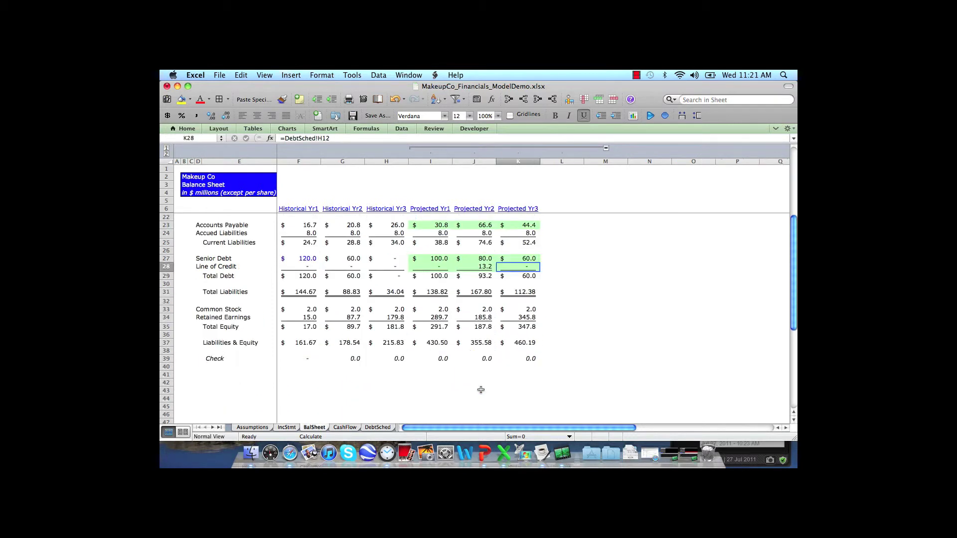
scroll(480, 390, up, 5)
click(472, 226)
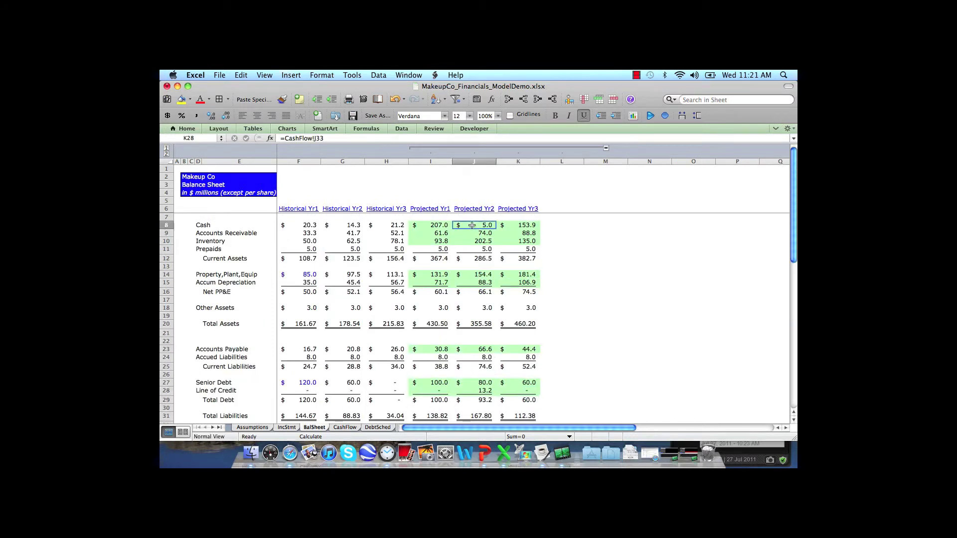
key(Left)
key(Right)
key(Left)
key(Right)
key(Left)
key(Right)
click(253, 427)
click(337, 203)
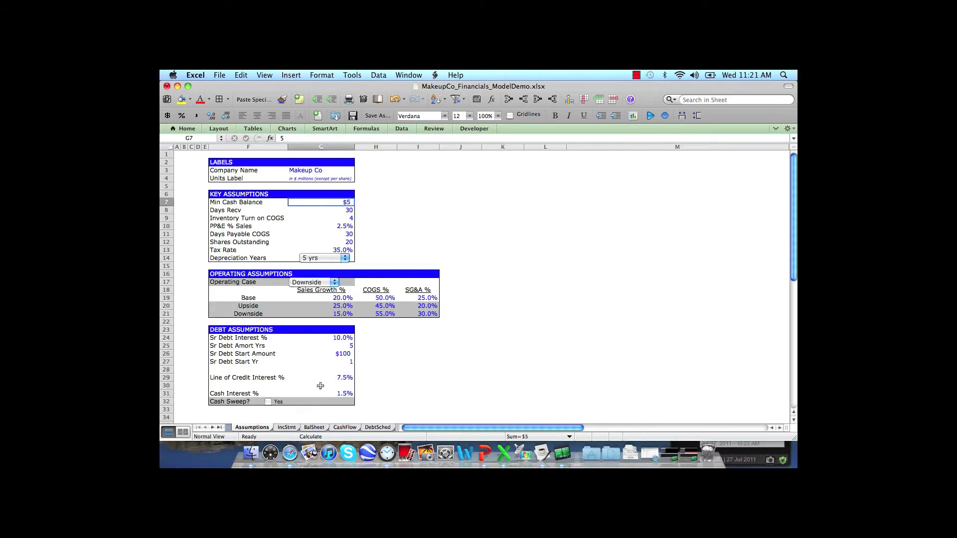
click(314, 427)
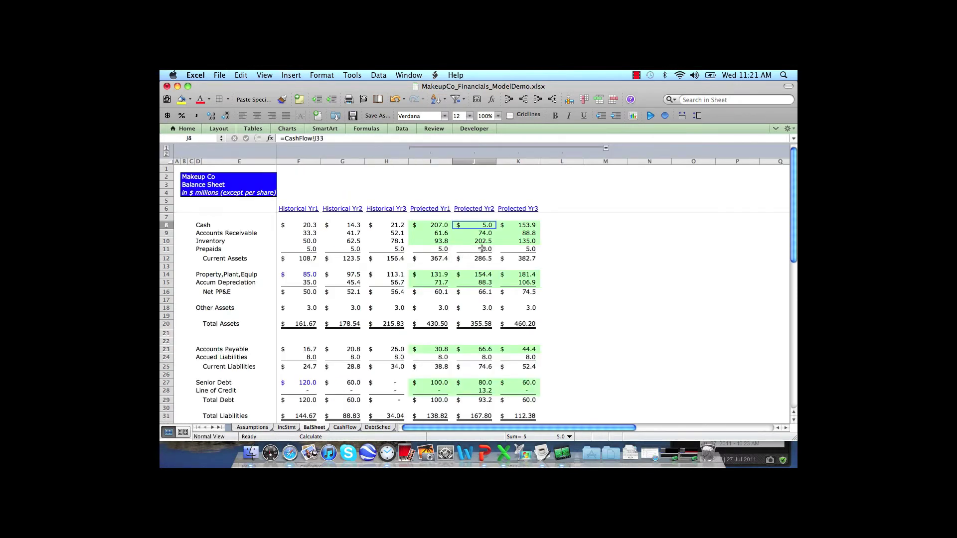
- Trace projected Line of Credit balances on the balance sheet against the cash flow statement's (Repay) Borrow from LOC row
click(476, 390)
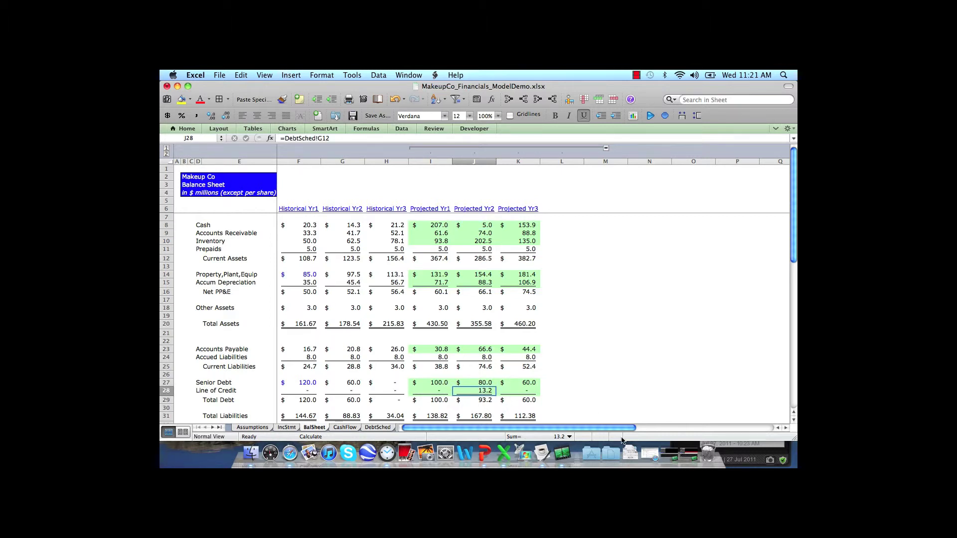
click(344, 427)
click(403, 323)
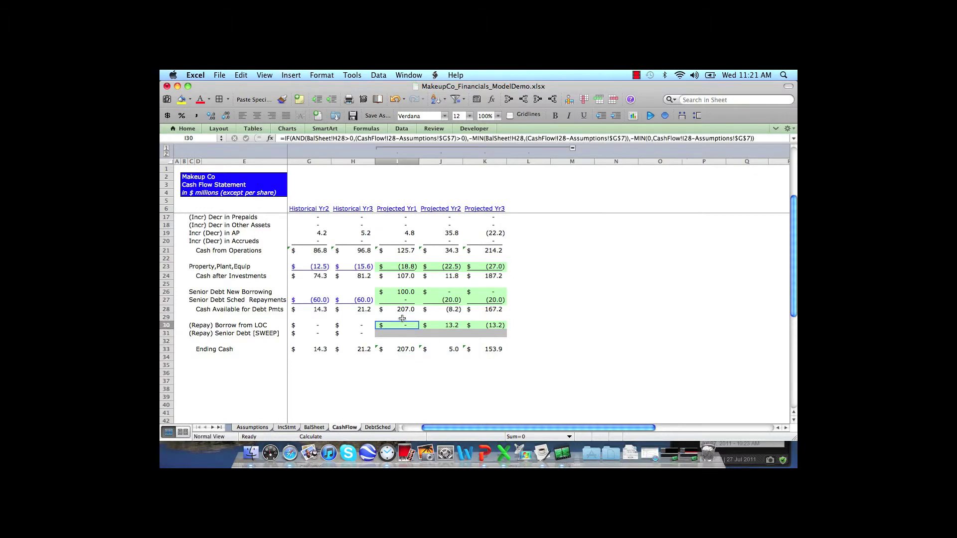
key(Right)
key(Right)
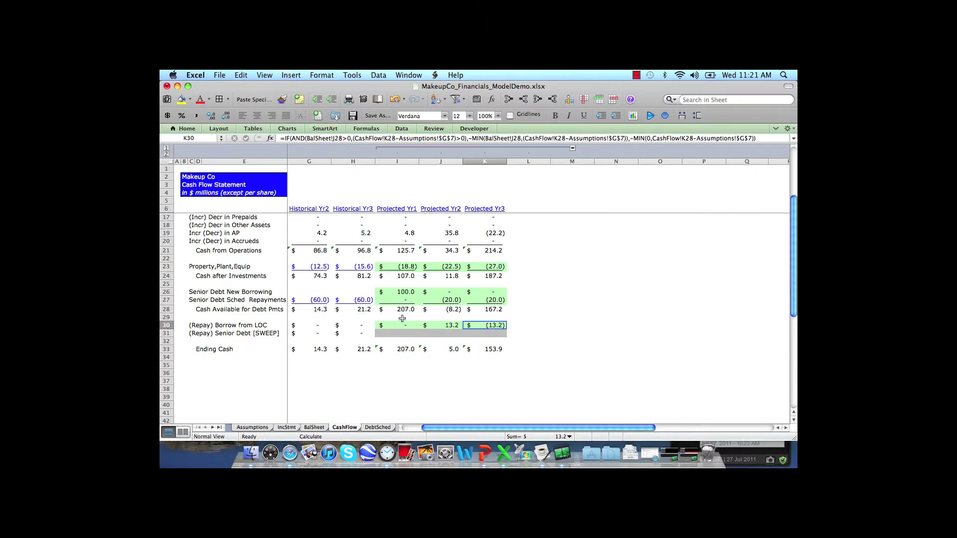
click(314, 428)
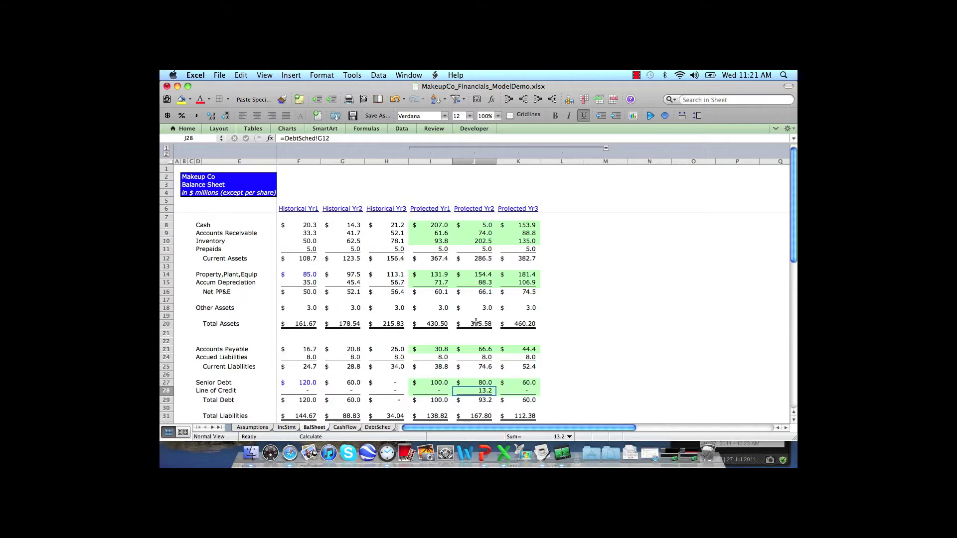
key(Left)
key(Right)
key(Right)
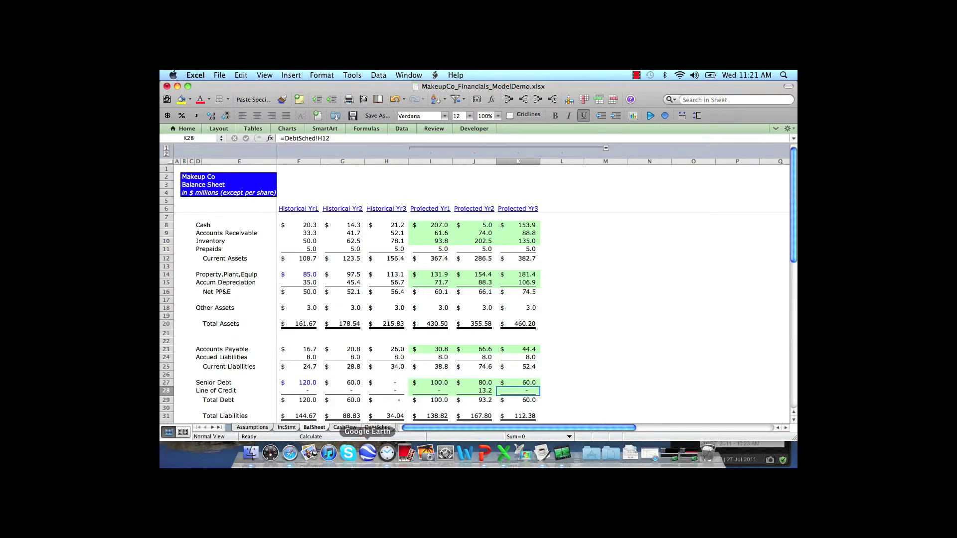
- Undo the Projected Yr2 Cost of Goods Sold override on the income statement
click(287, 428)
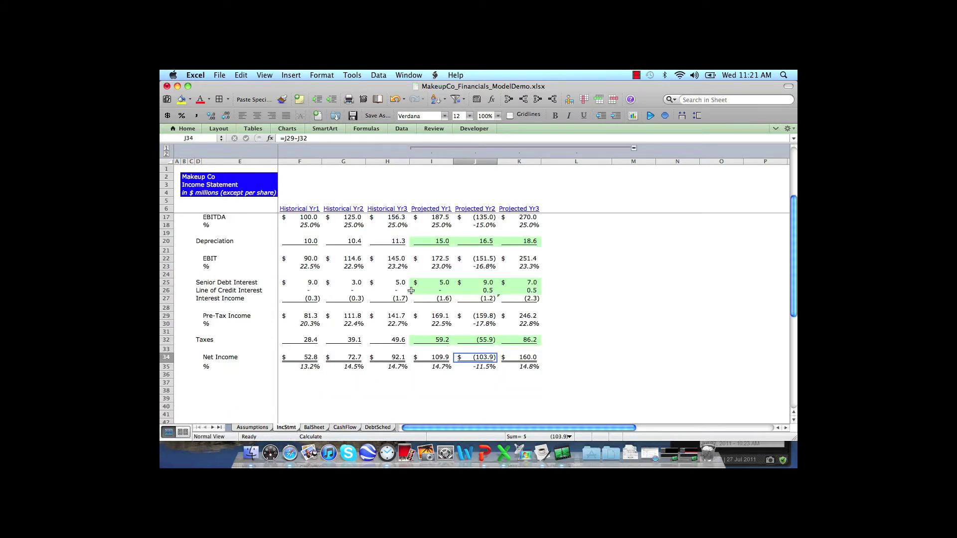
key(super+z)
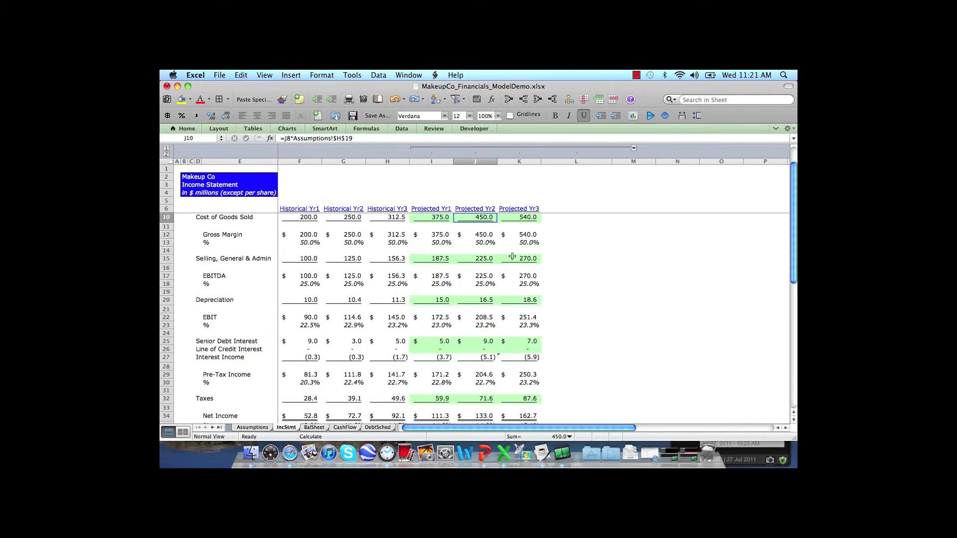
scroll(512, 257, up, 1)
scroll(512, 256, down, 5)
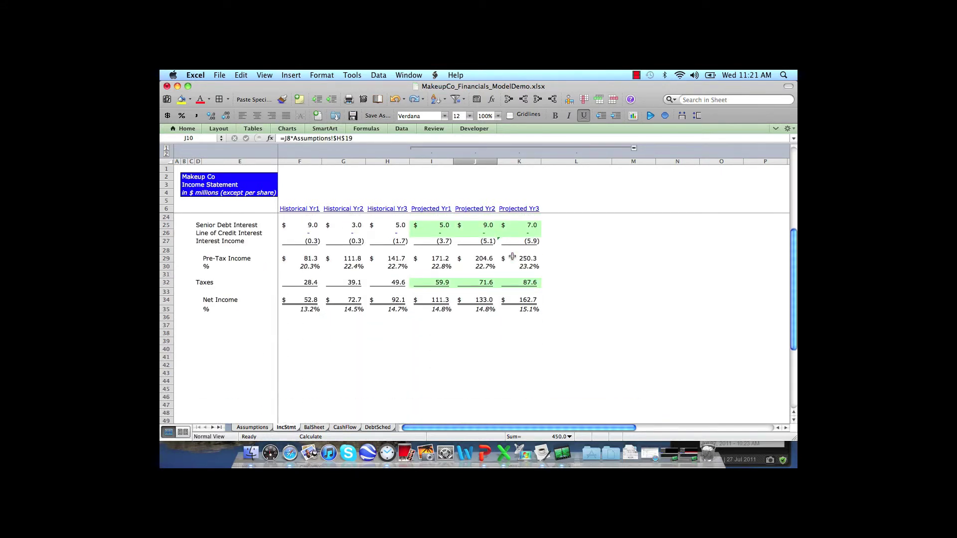
key(Right)
key(Right)
key(Right)
key(Right)
key(Right)
key(Right)
key(Right)
key(Right)
key(Right)
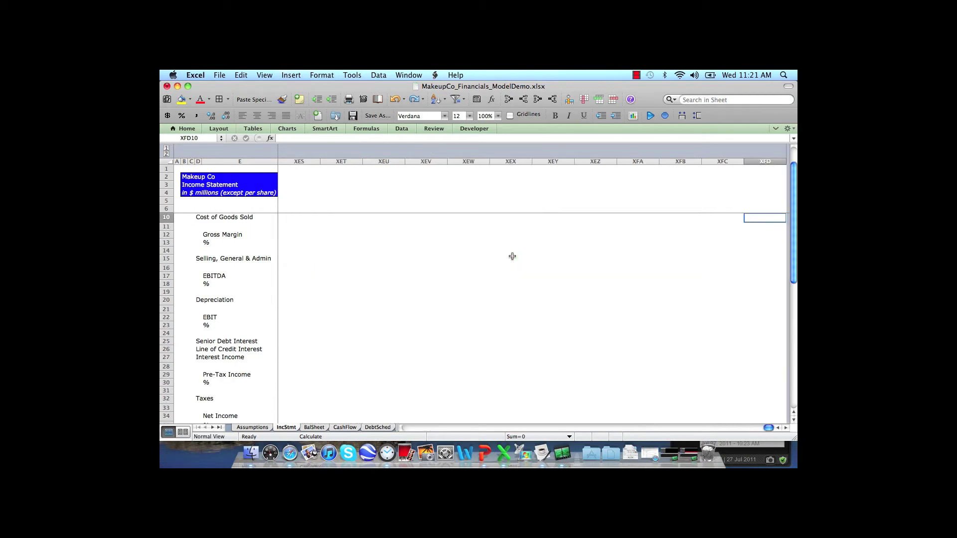
key(Left)
key(Left)
key(Left)
key(Left)
key(Left)
key(Left)
key(Left)
key(Left)
key(Left)
key(Left)
key(Left)
key(Left)
key(Left)
key(Left)
key(Left)
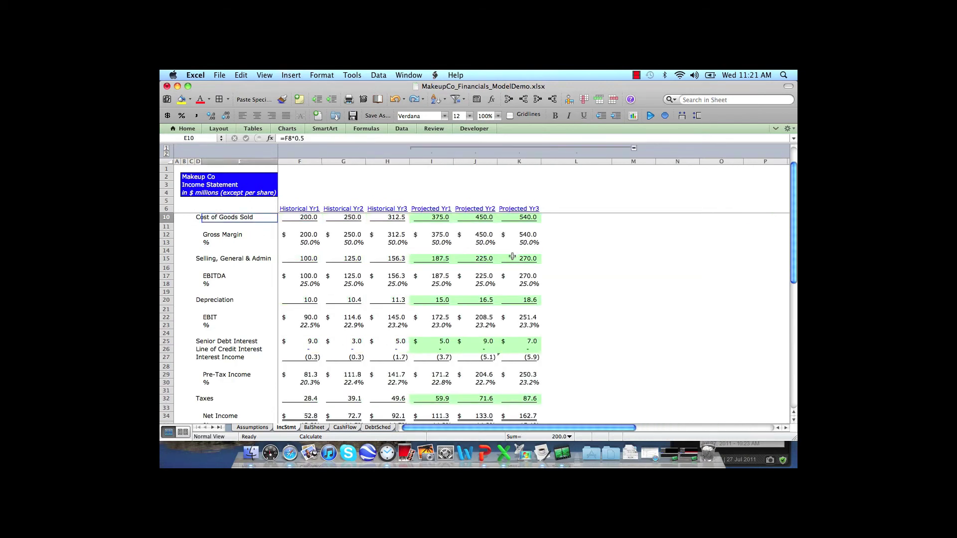
key(Up)
- Review the balance sheet's Check row and the debt schedule with the original Cost of Goods Sold formula in place
scroll(395, 354, down, 5)
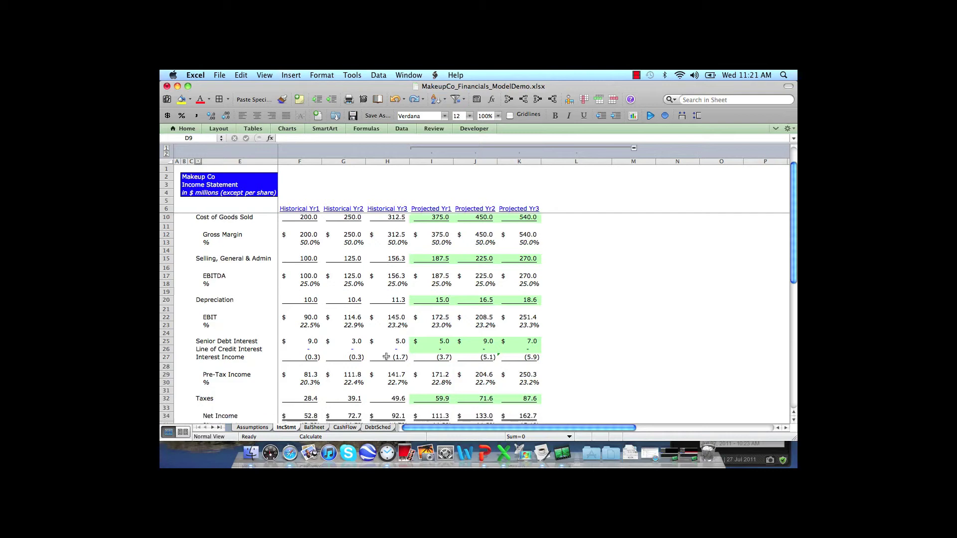
click(314, 428)
scroll(349, 394, down, 5)
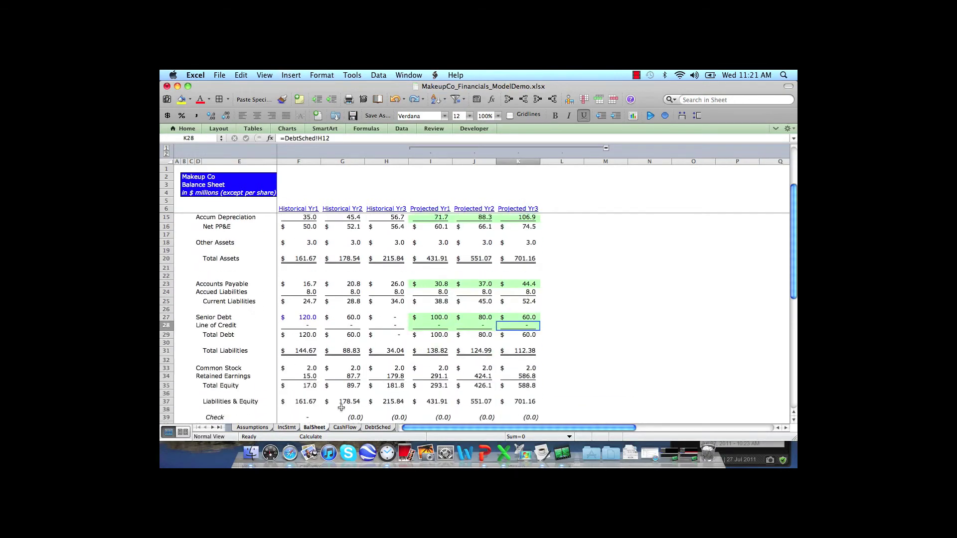
click(432, 399)
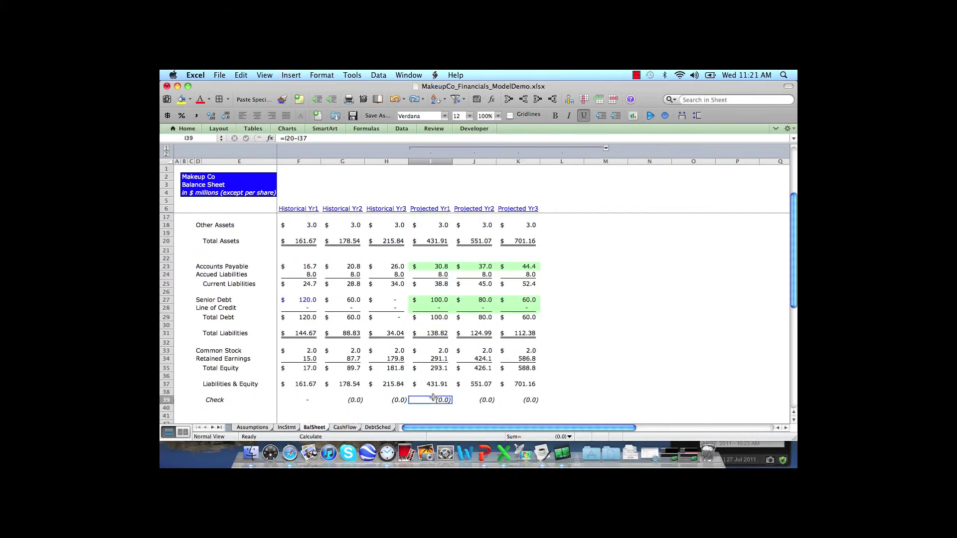
click(346, 428)
click(376, 428)
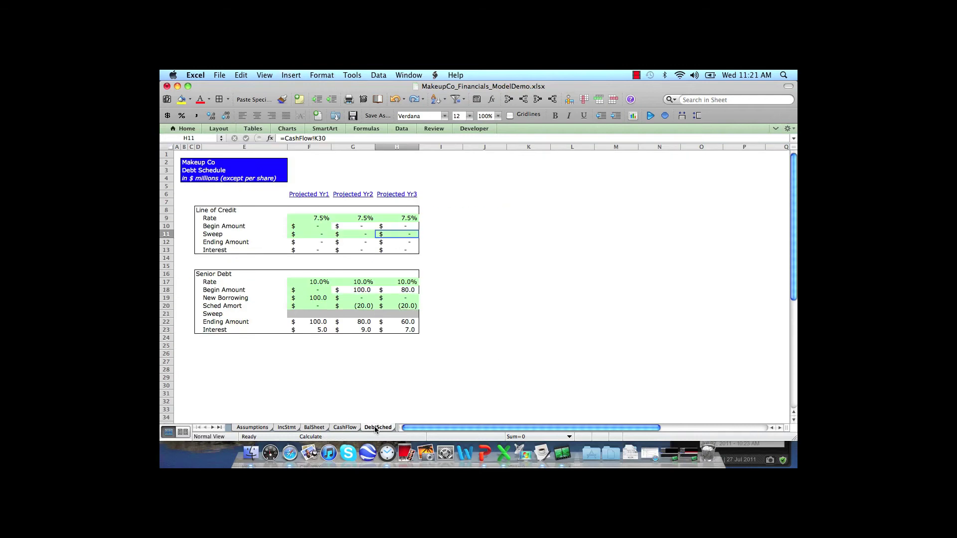
- Set Sr Debt Amort Yrs to 2 in the debt assumptions
click(249, 428)
click(342, 354)
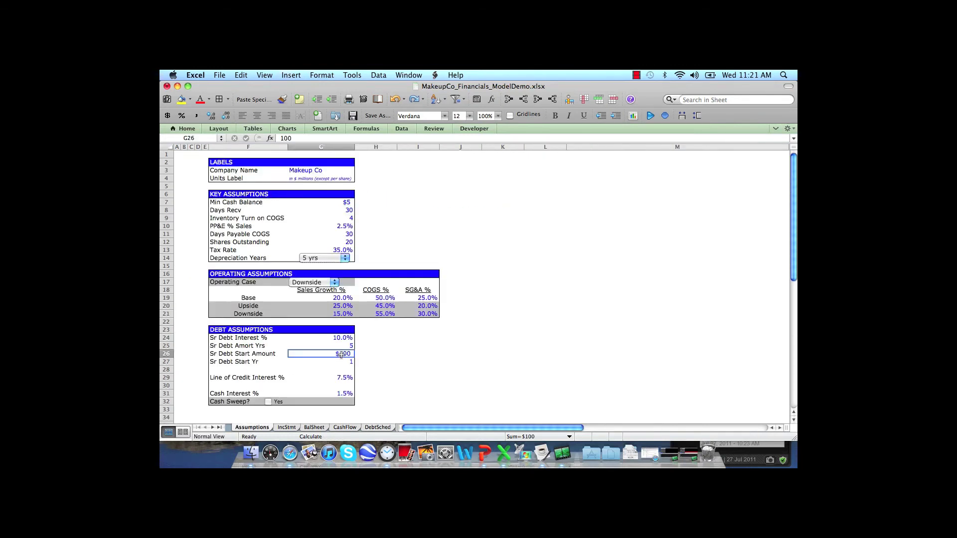
key(Up)
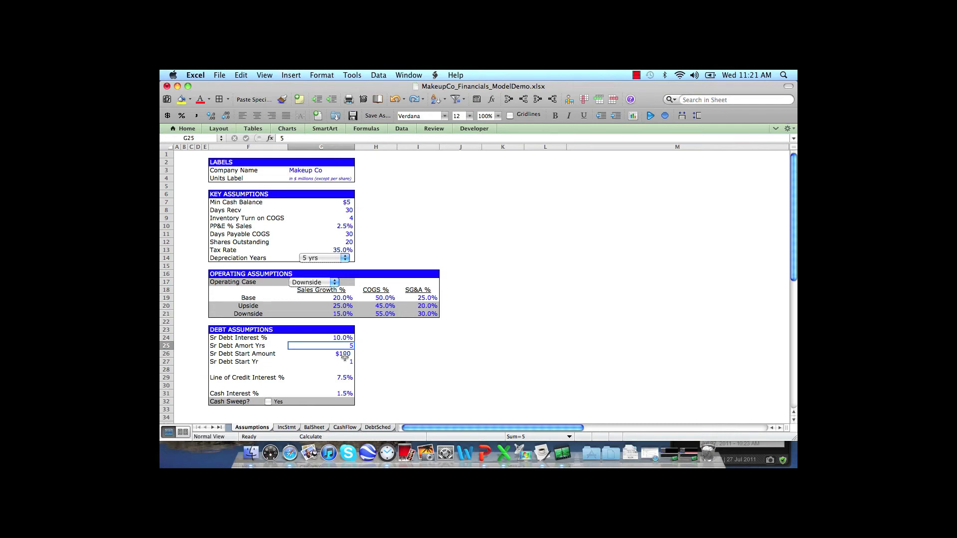
text(2)
key(Return)
- Examine the debt schedule's Senior Debt New Borrowing and Sched Amort for the two-year amortization
key(ctrl+Page_Down)
key(ctrl+Page_Down)
key(ctrl+Page_Down)
key(ctrl+Page_Down)
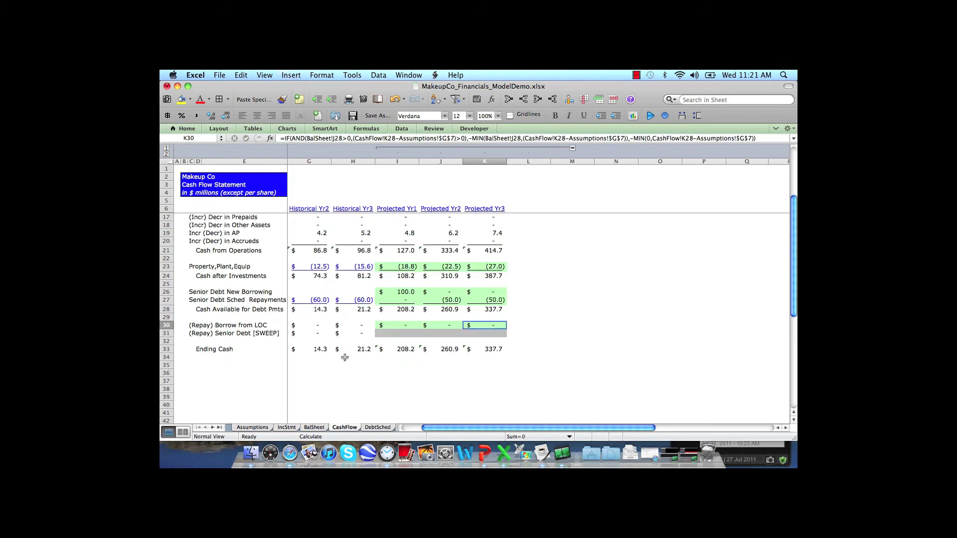
click(316, 295)
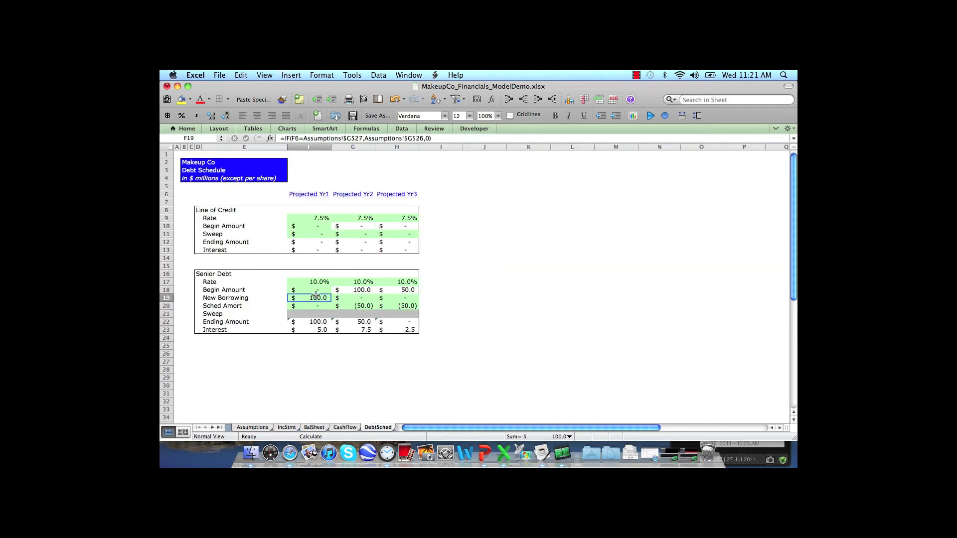
click(349, 305)
click(409, 306)
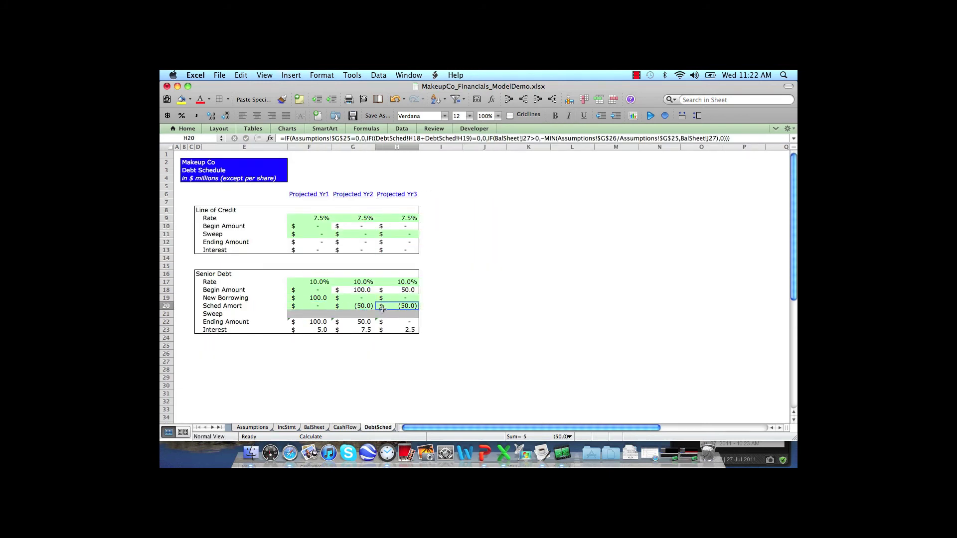
- Set Sr Debt Amort Yrs to 1.5 and check the Projected Yr2 Sched Amort on the debt schedule
click(256, 430)
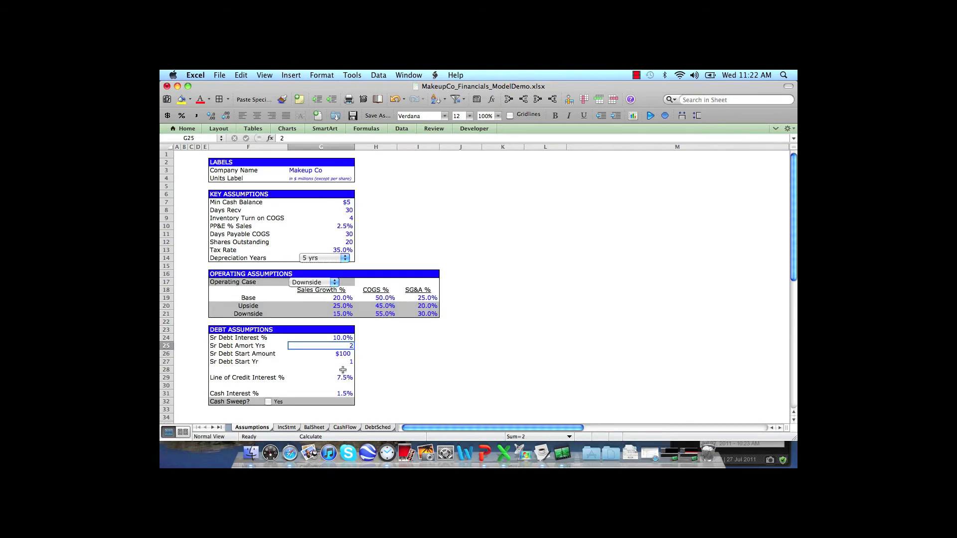
text(1.5)
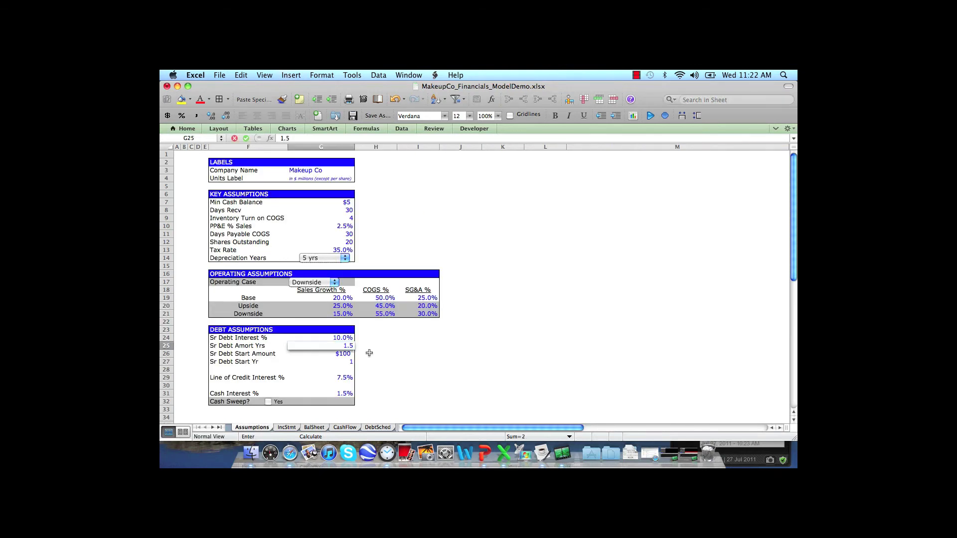
key(Return)
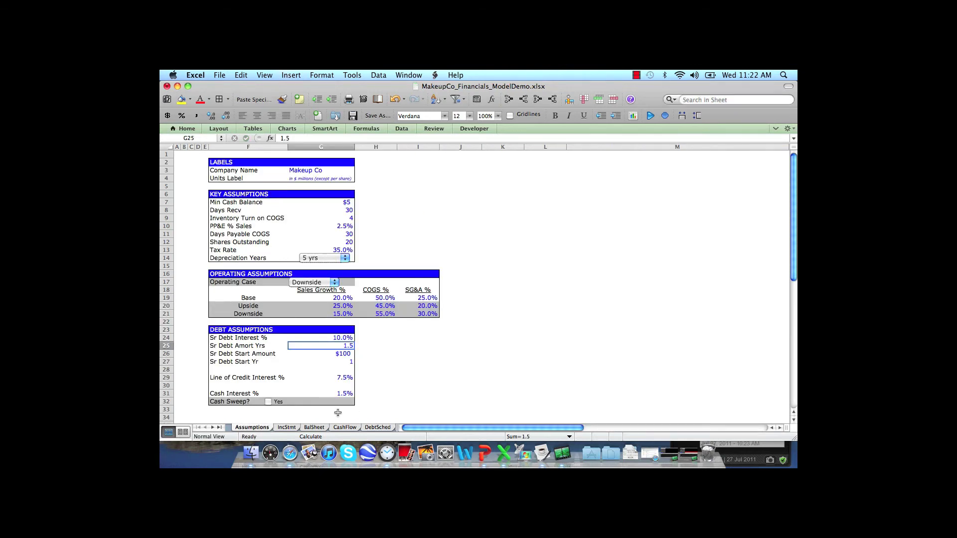
click(377, 428)
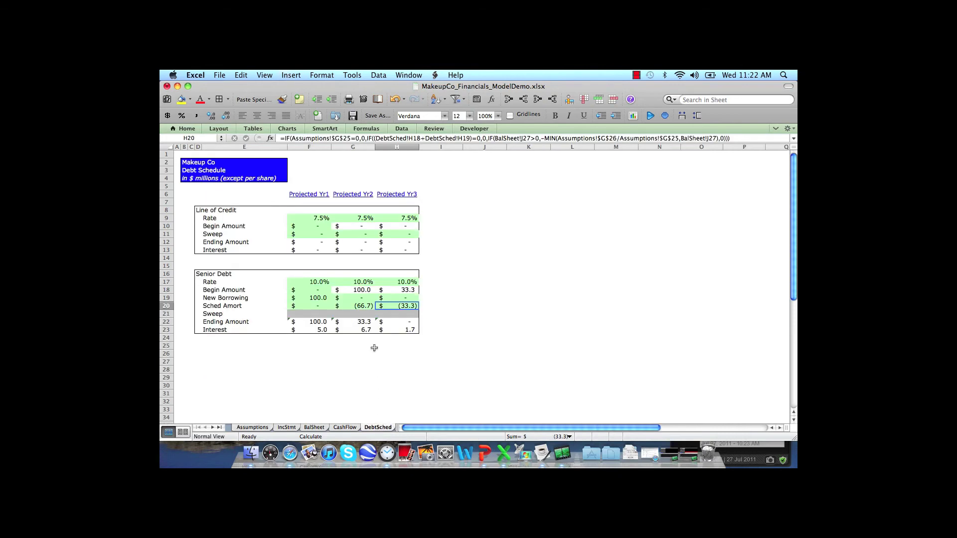
click(362, 305)
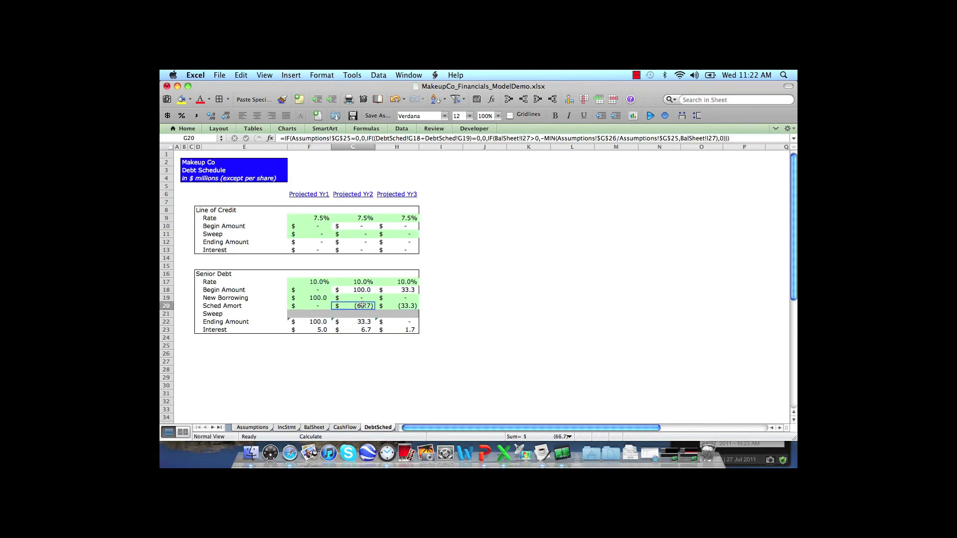
- Set Sr Debt Amort Yrs to 1 on the Assumptions sheet
key(ctrl+Page_Up)
key(ctrl+Page_Up)
key(ctrl+Page_Up)
key(ctrl+Page_Up)
text(1)
key(Return)
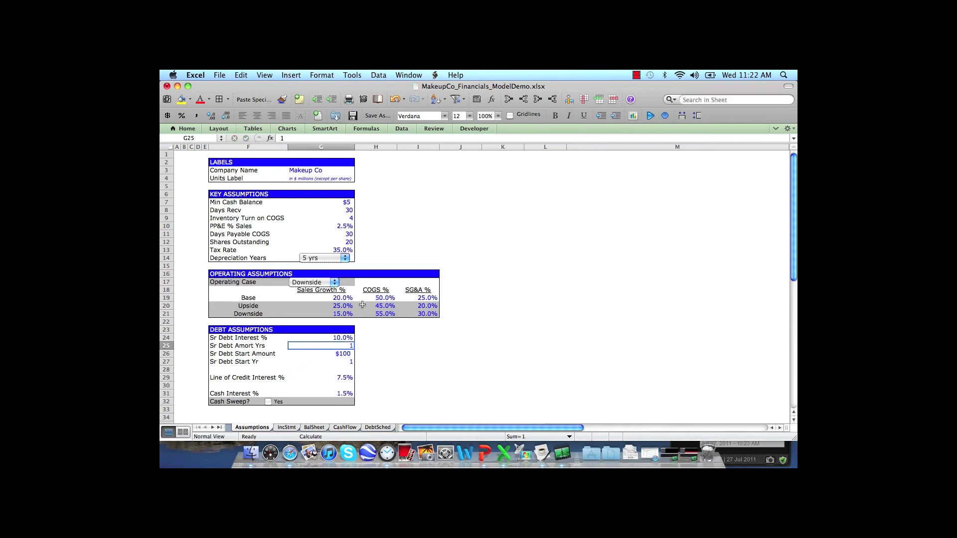
- Examine the cash flow statement and the debt schedule's Senior Debt Sched Amort for the one-year amortization
key(ctrl+Page_Down)
key(ctrl+Page_Down)
key(ctrl+Page_Down)
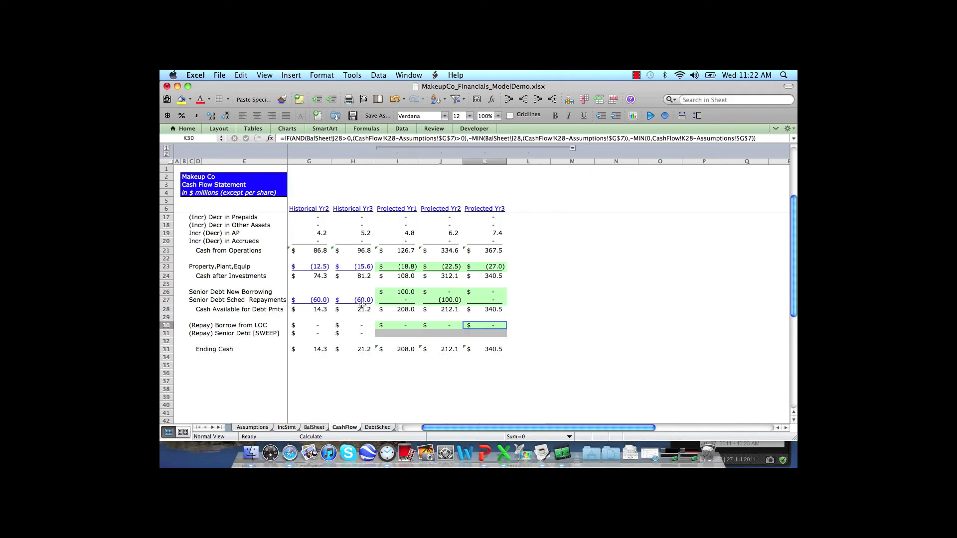
key(ctrl+Page_Down)
click(321, 298)
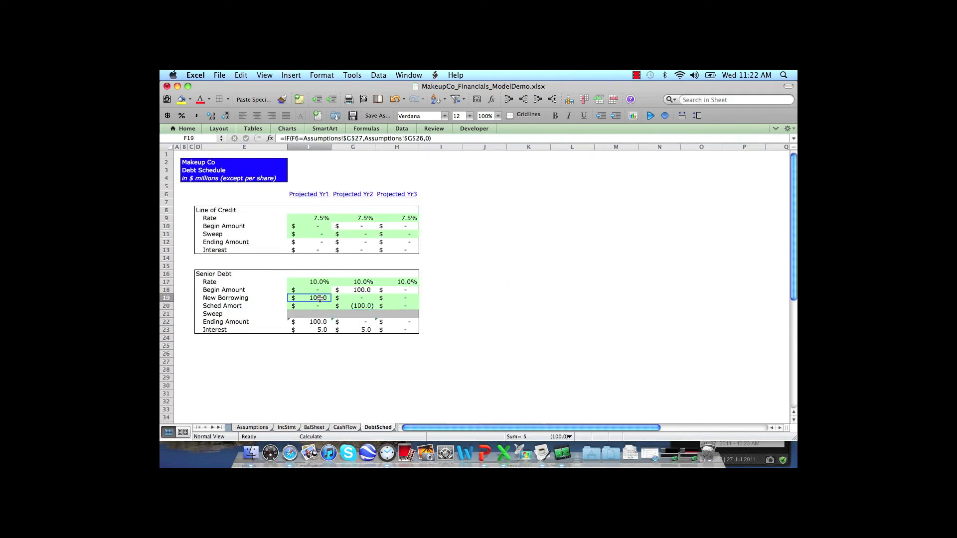
click(359, 306)
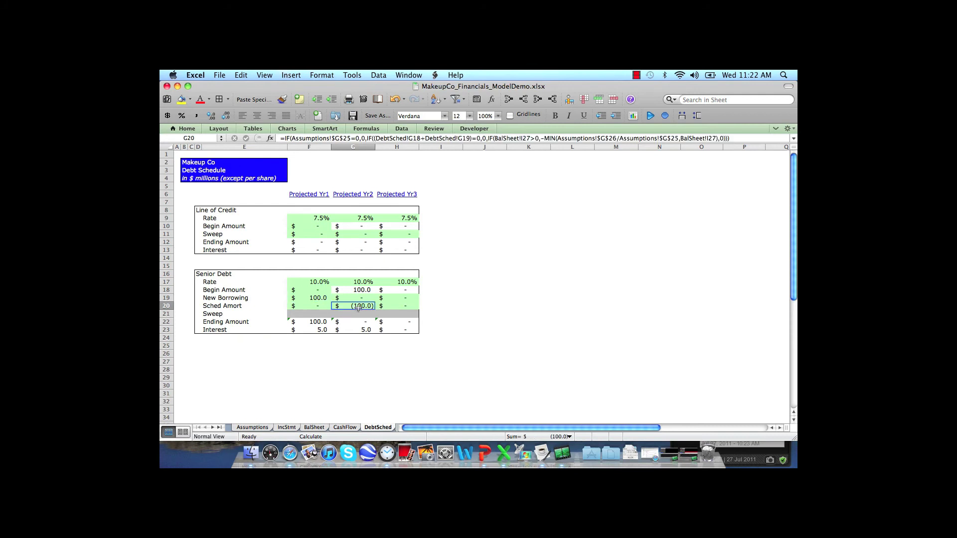
click(399, 306)
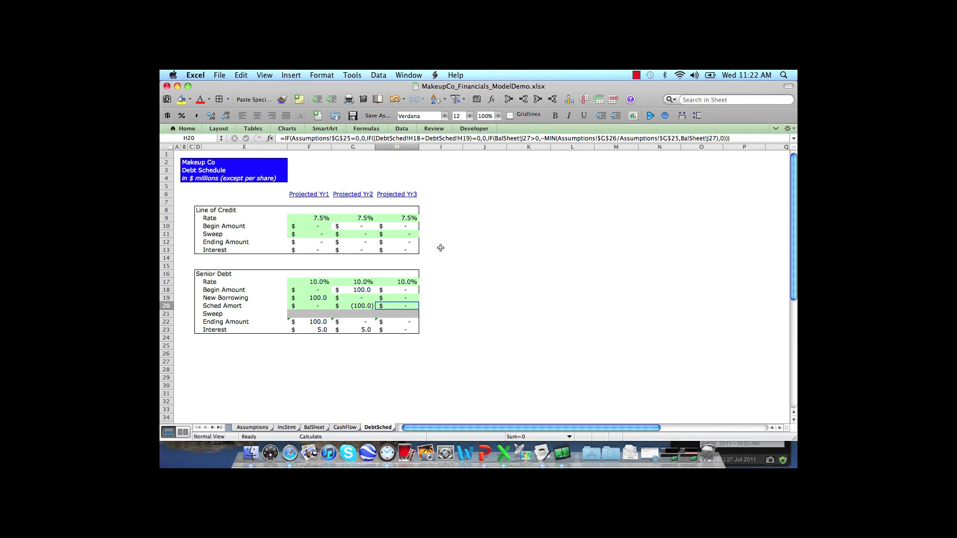
- Set Sr Debt Amort Yrs back to 5 on the Assumptions sheet and return to the income statement
key(ctrl+Page_Up)
key(ctrl+Page_Up)
key(ctrl+Page_Up)
key(ctrl+Page_Up)
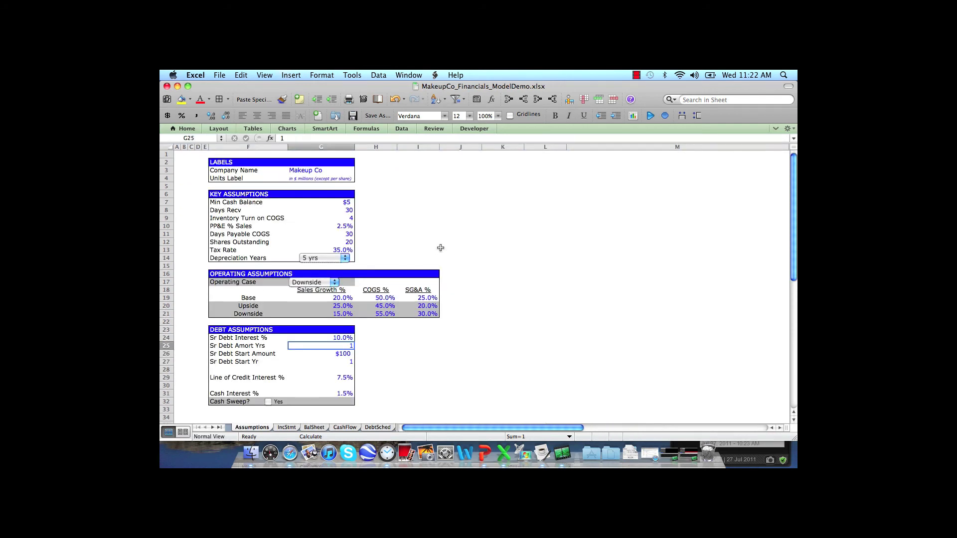
text(5)
key(Return)
click(287, 427)
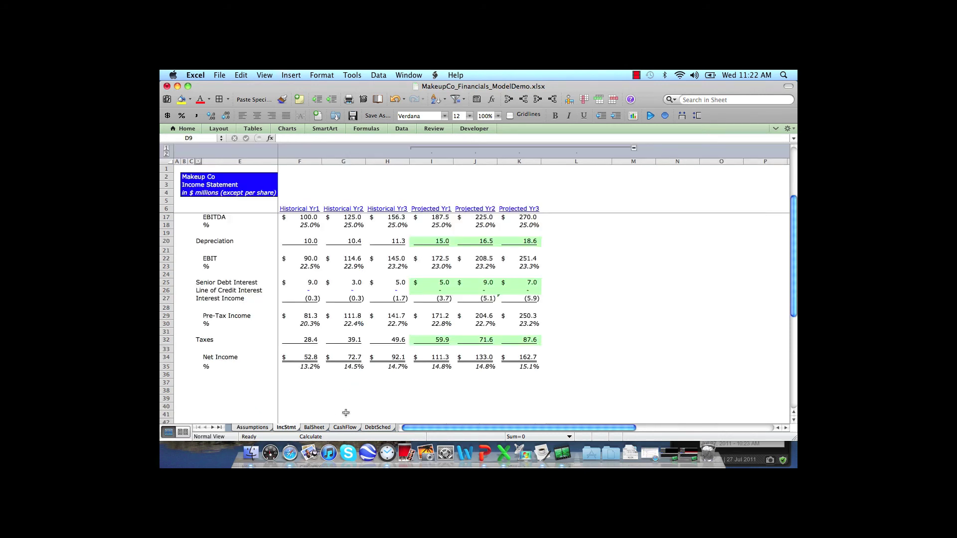
scroll(312, 432, up, 3)
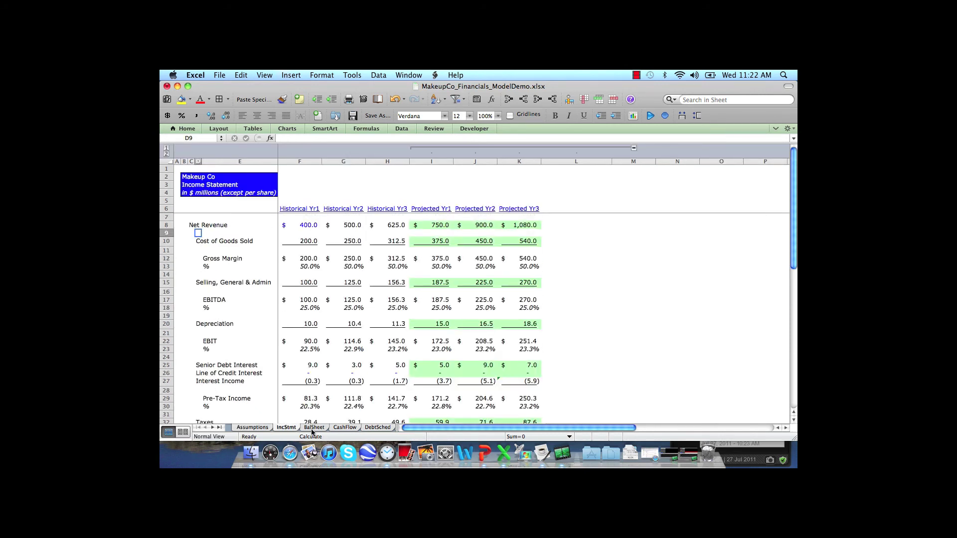